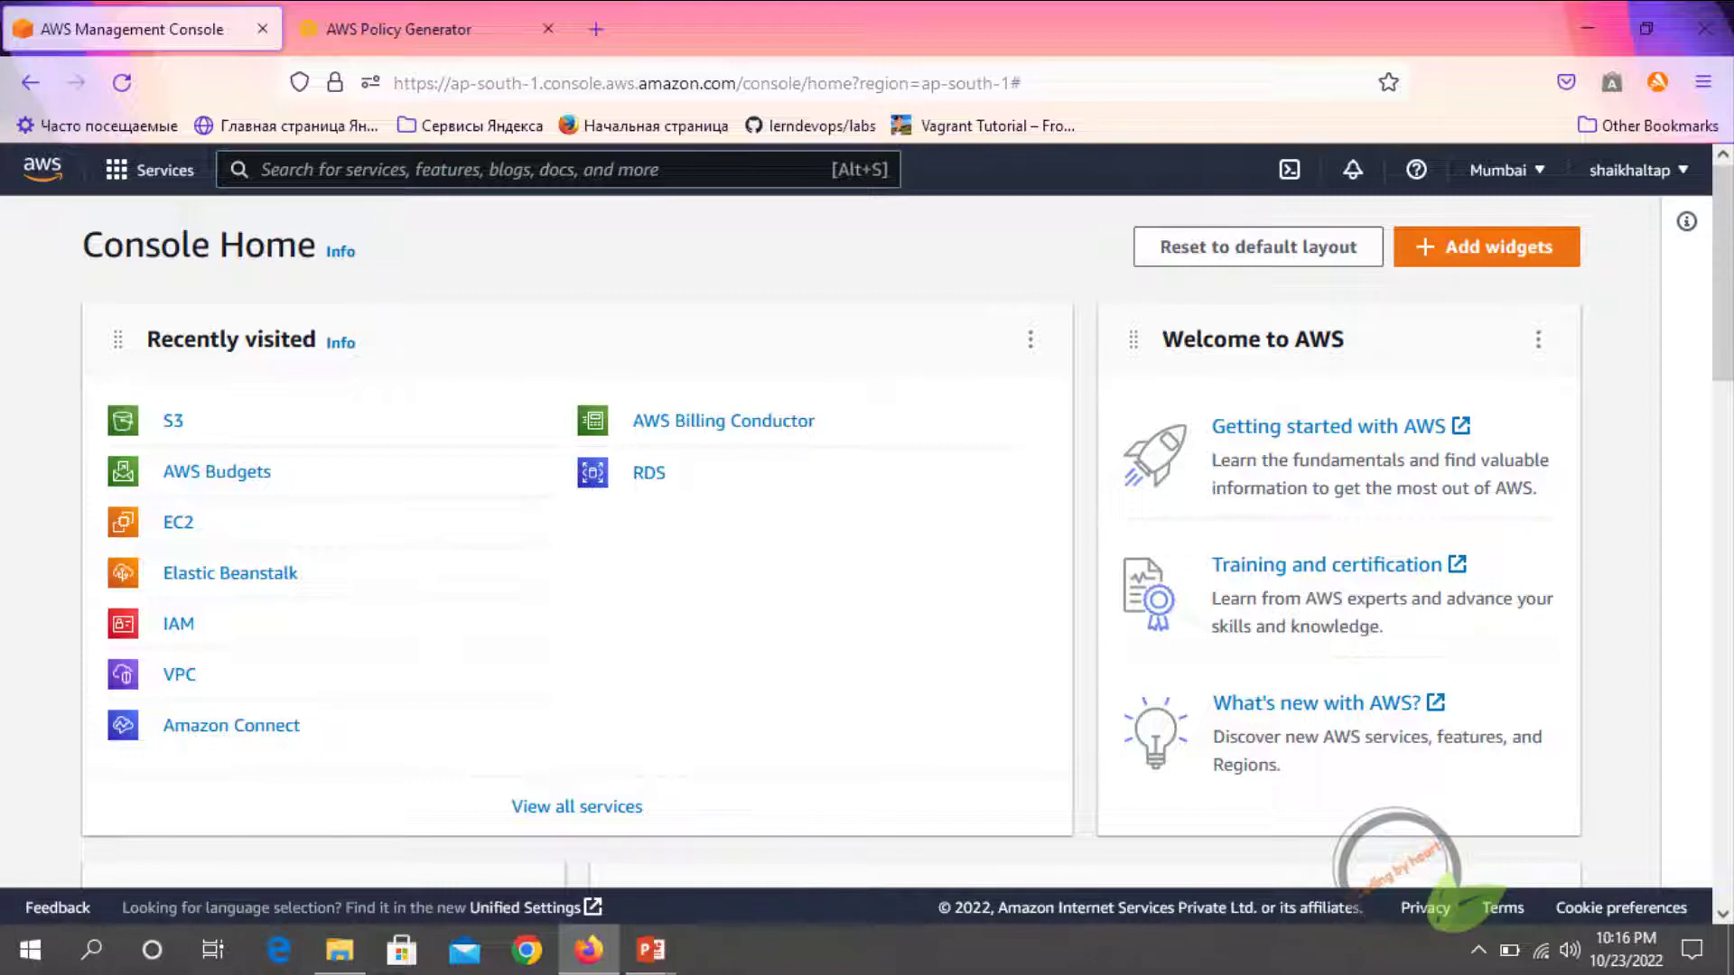
Find and open the S3 service and start creating a bucket named codingbyheart
type("s3")
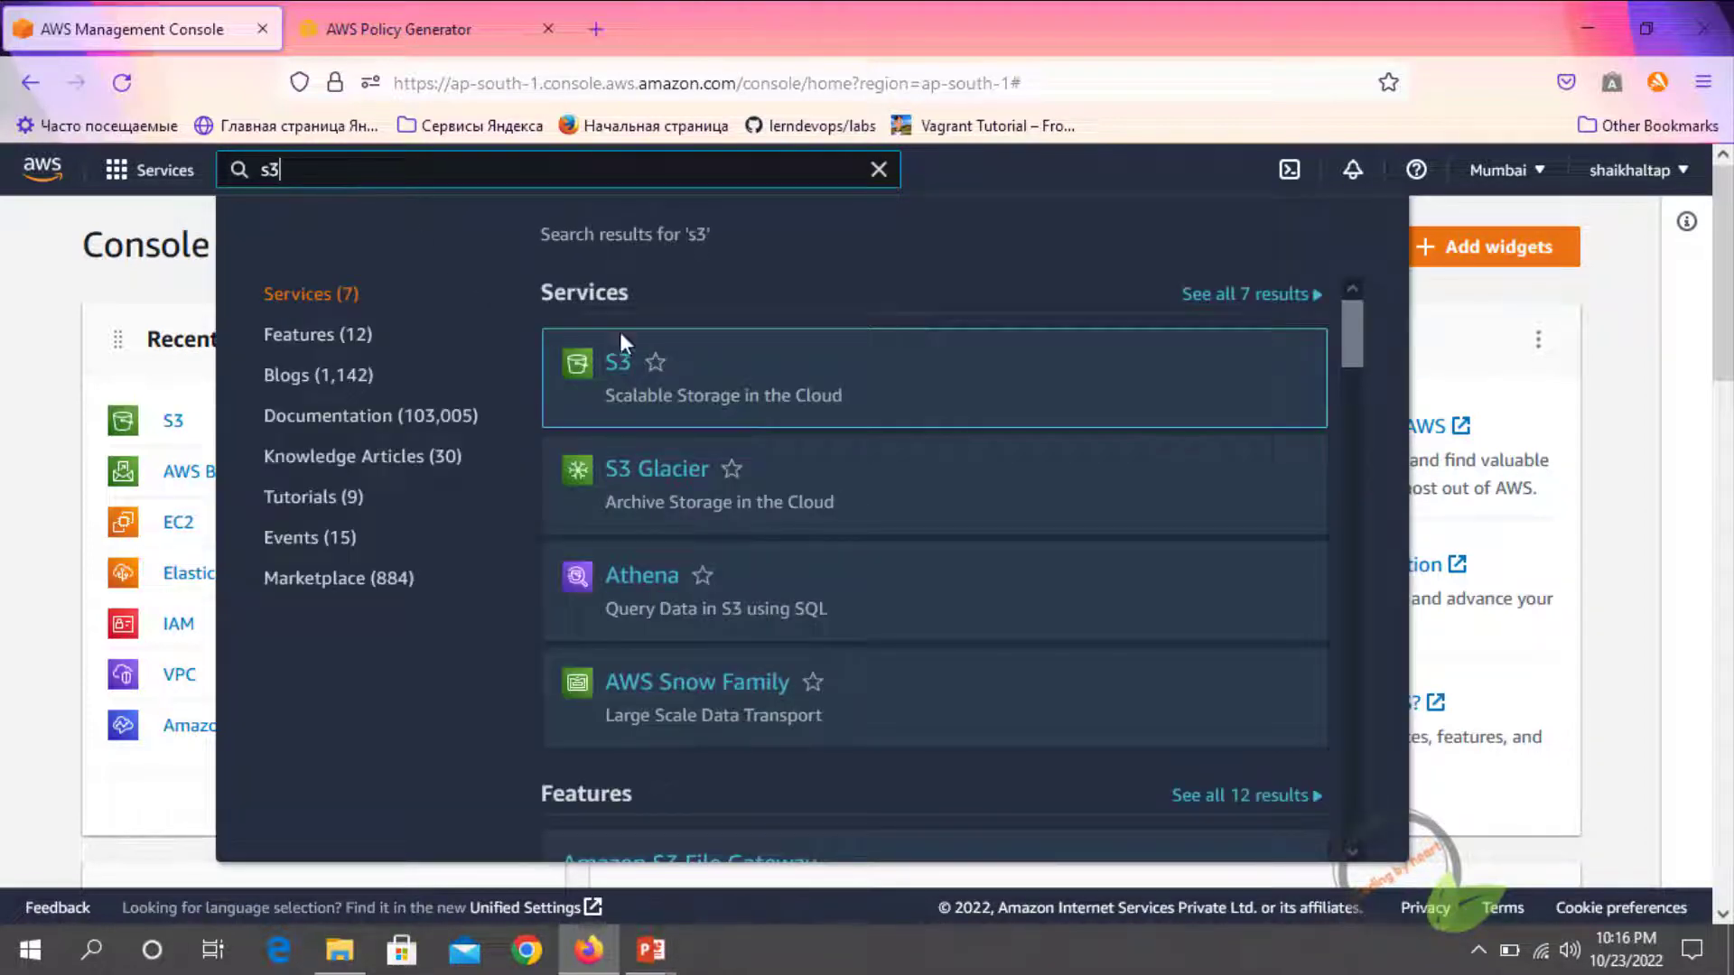
left_click(613, 364)
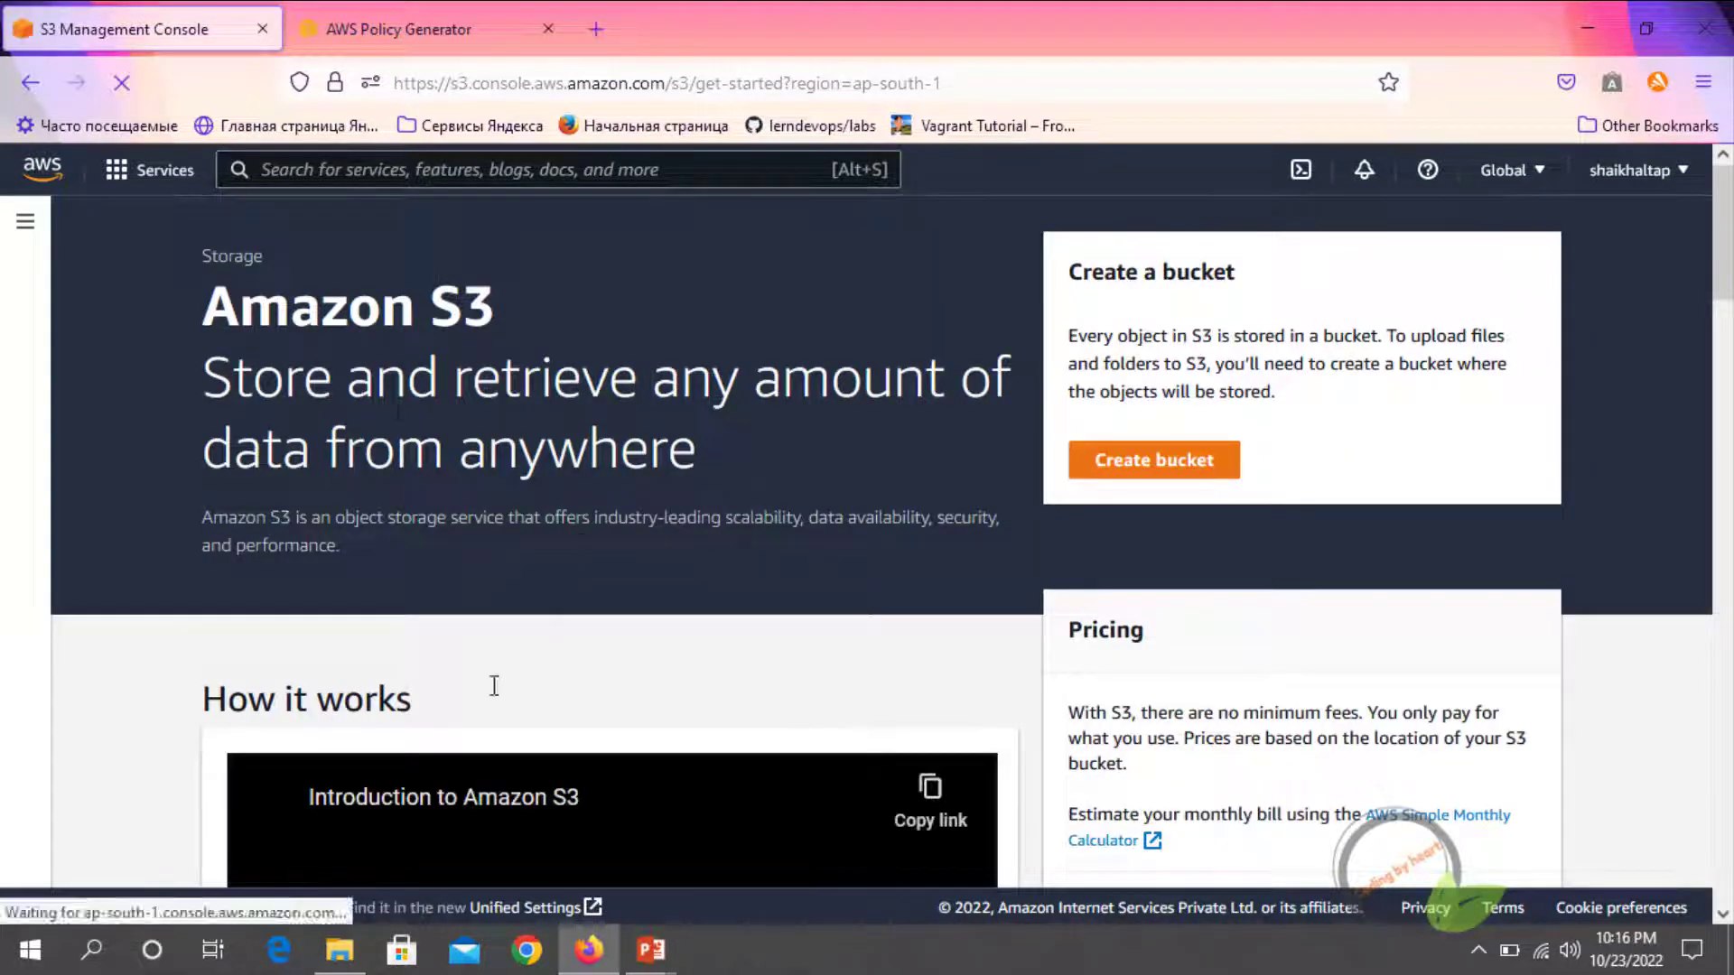
left_click(1139, 480)
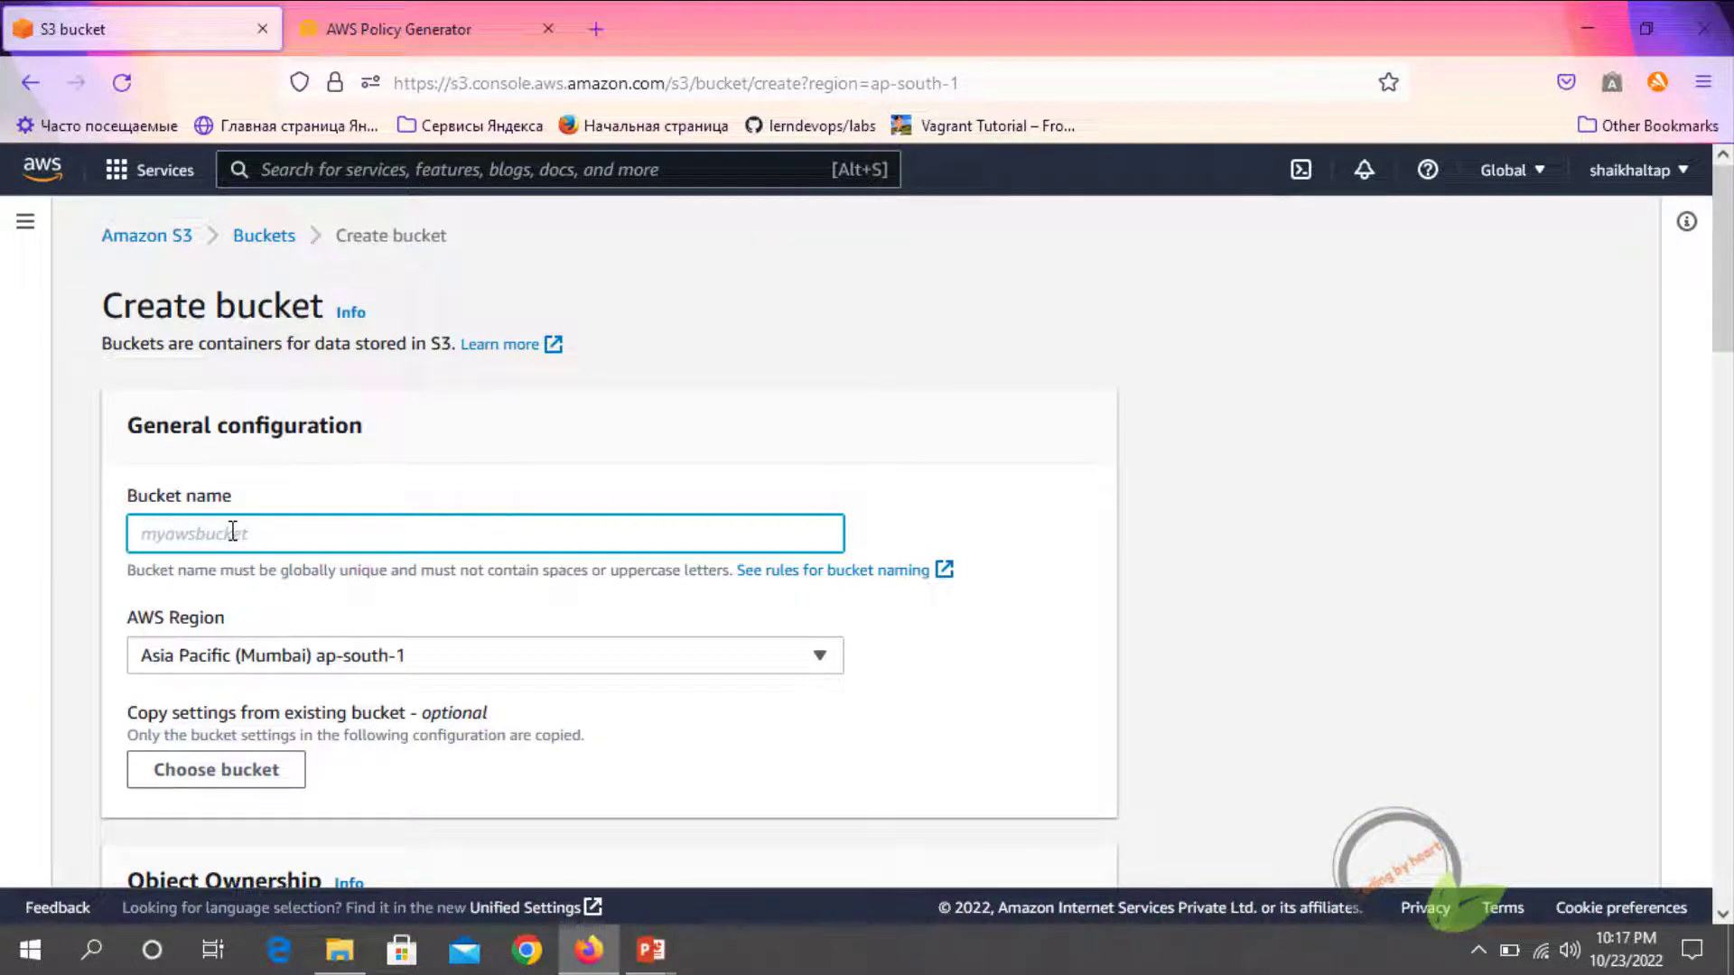
type("codingbyheart")
Turn off Block all public access for the new bucket and acknowledge that its objects might become public
scroll(233, 533, "down", 2)
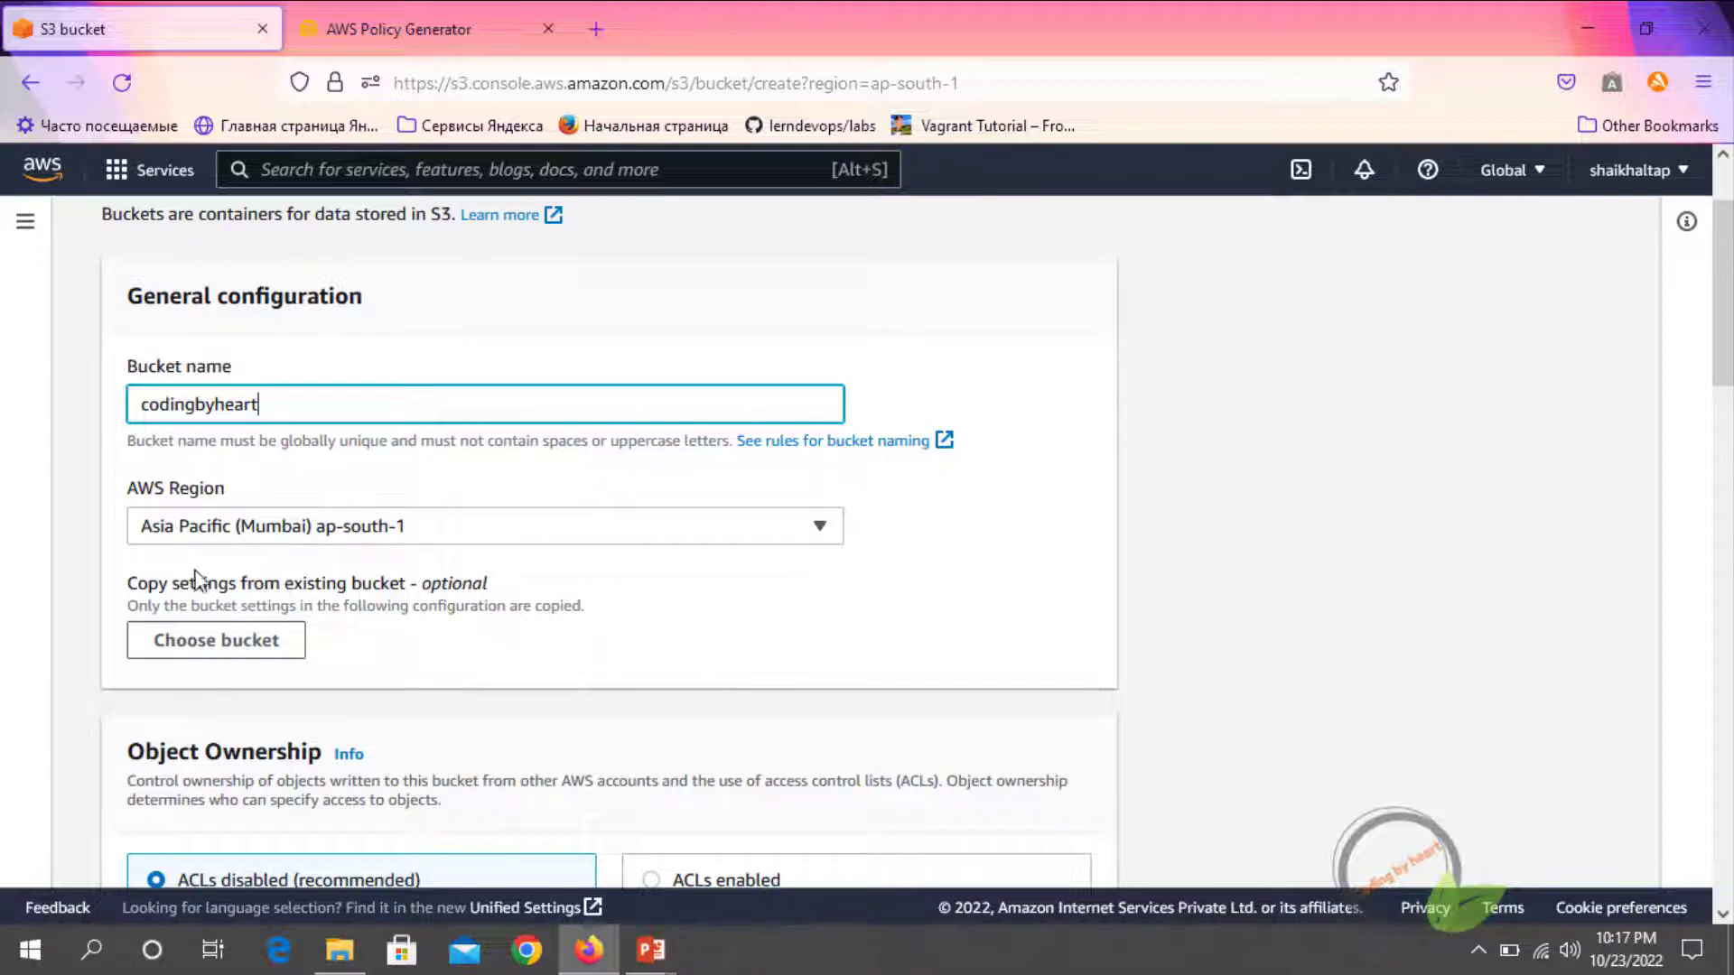
scroll(167, 578, "down", 4)
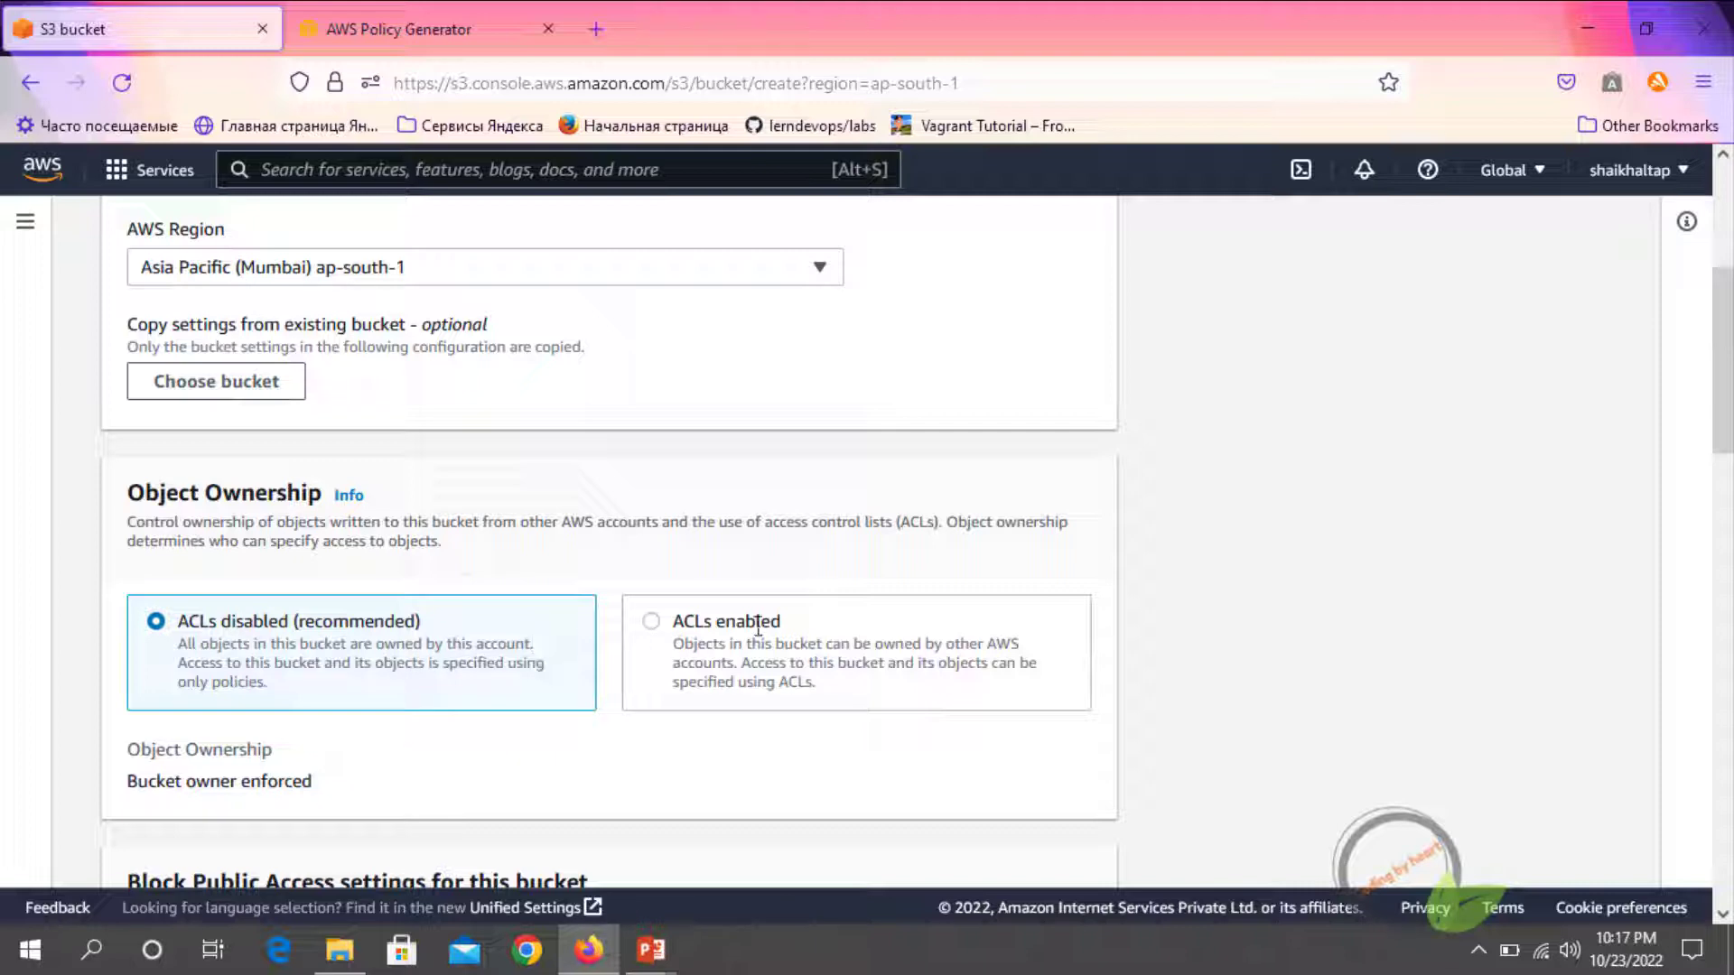
scroll(220, 623, "down", 2)
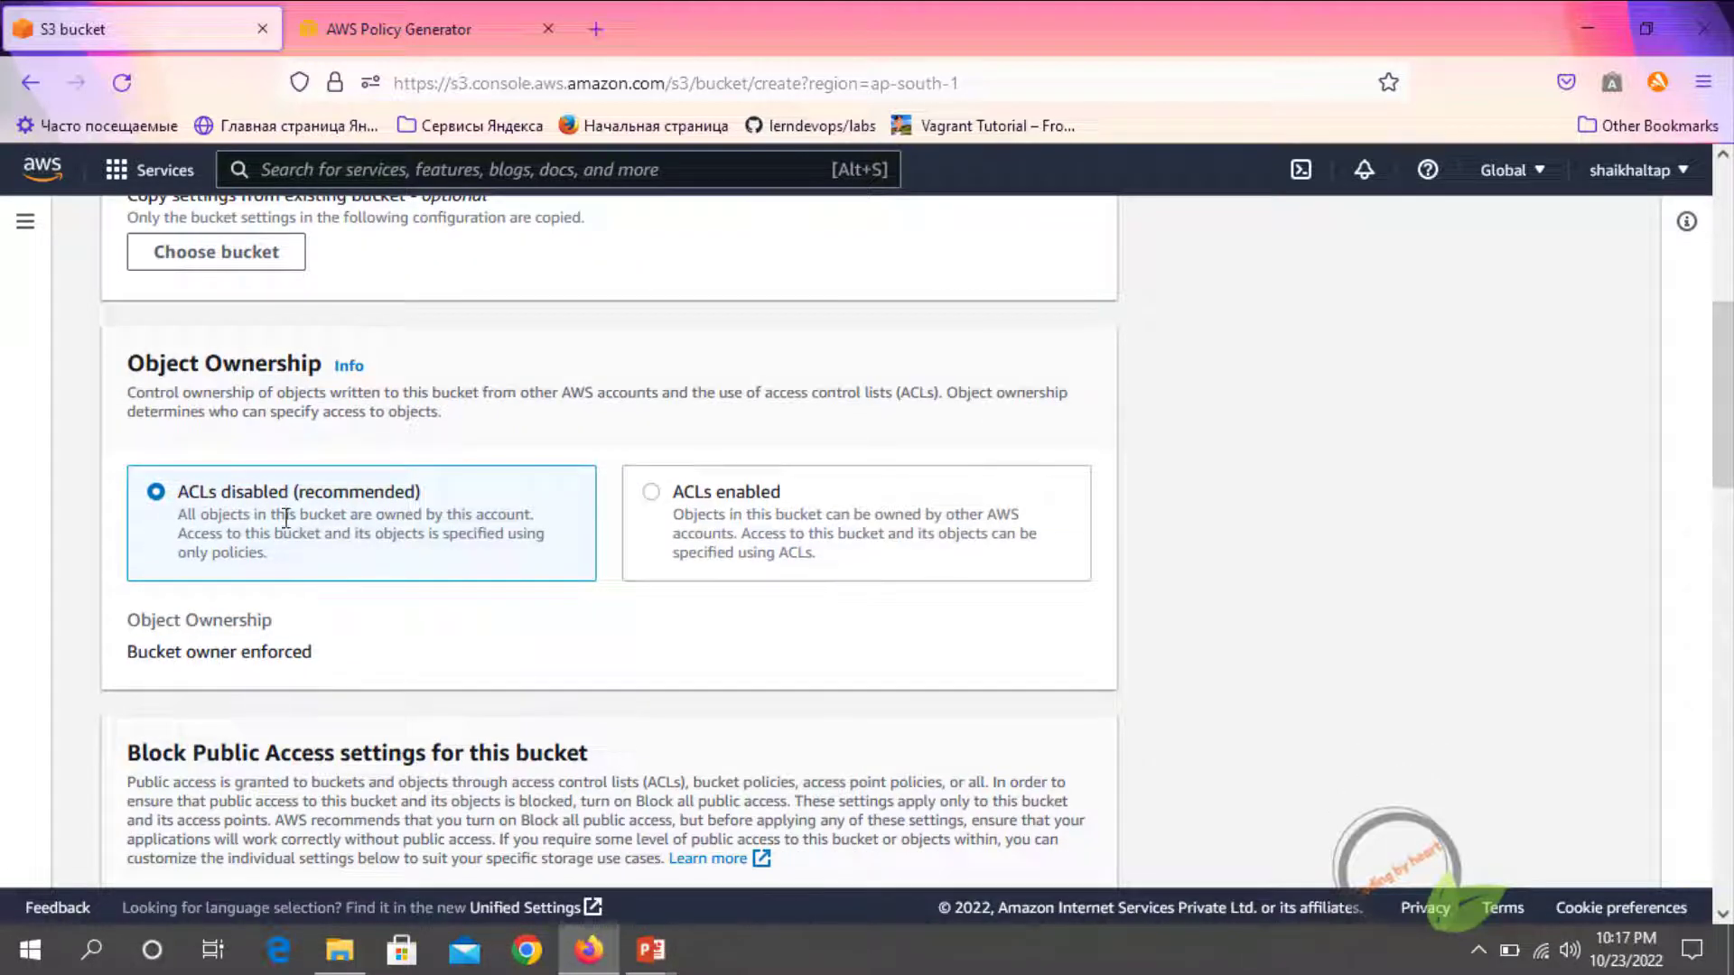
scroll(230, 533, "down", 3)
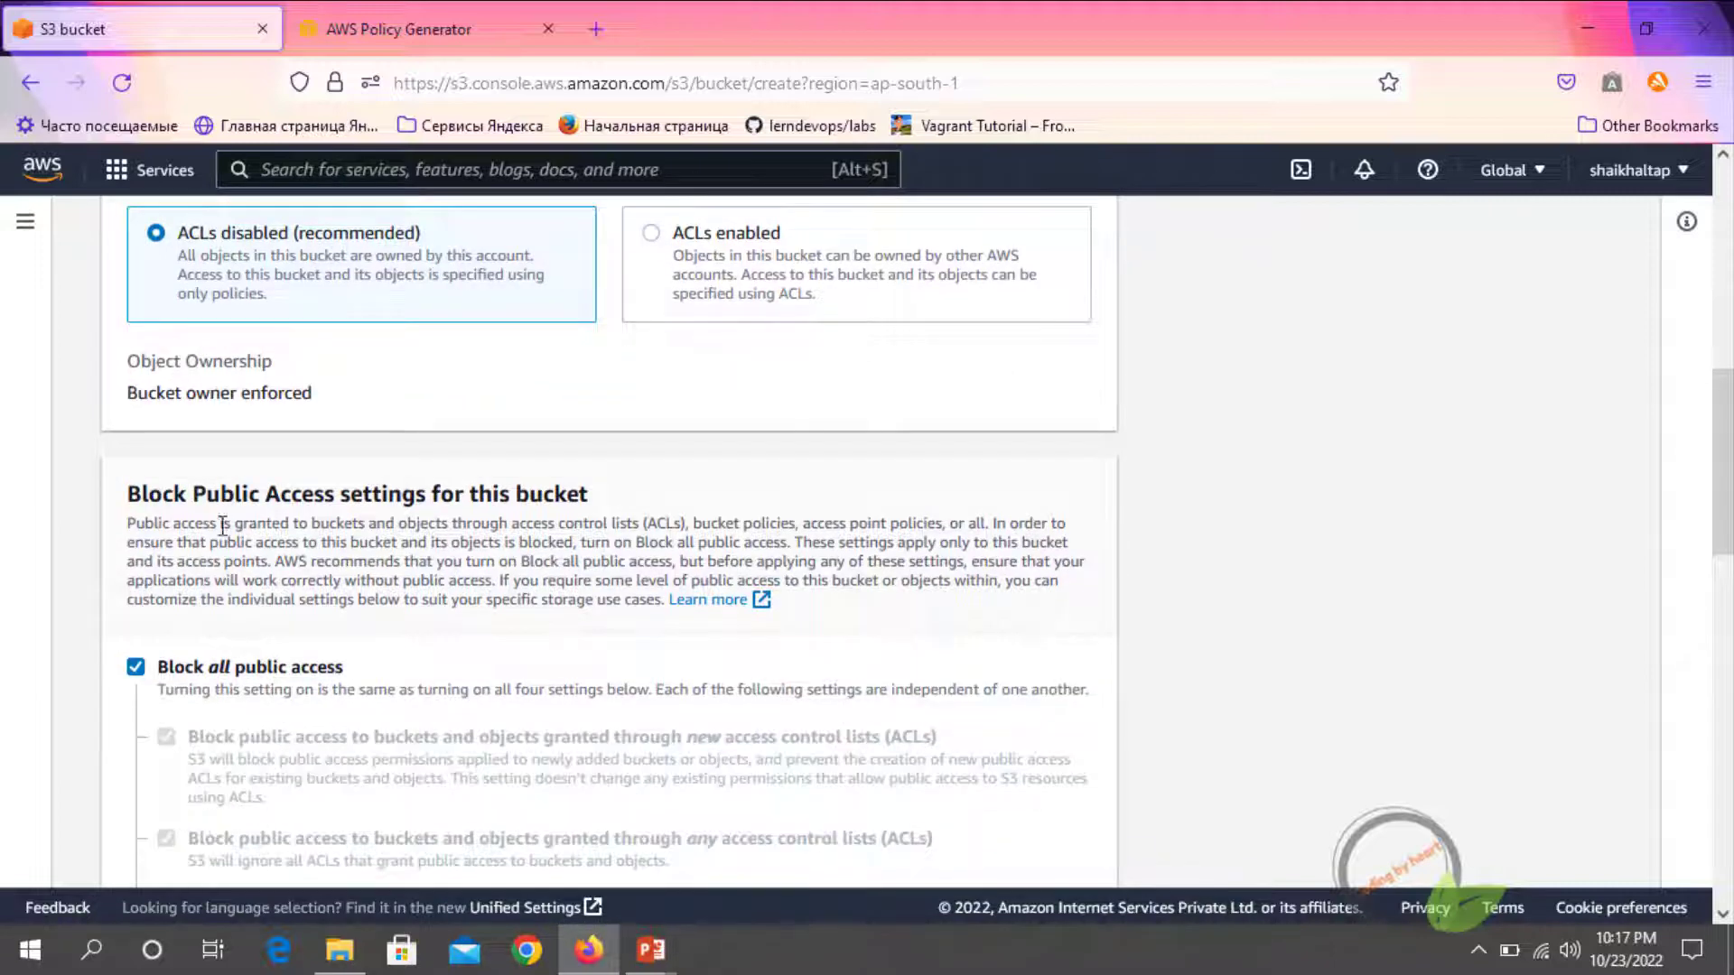
scroll(208, 538, "down", 3)
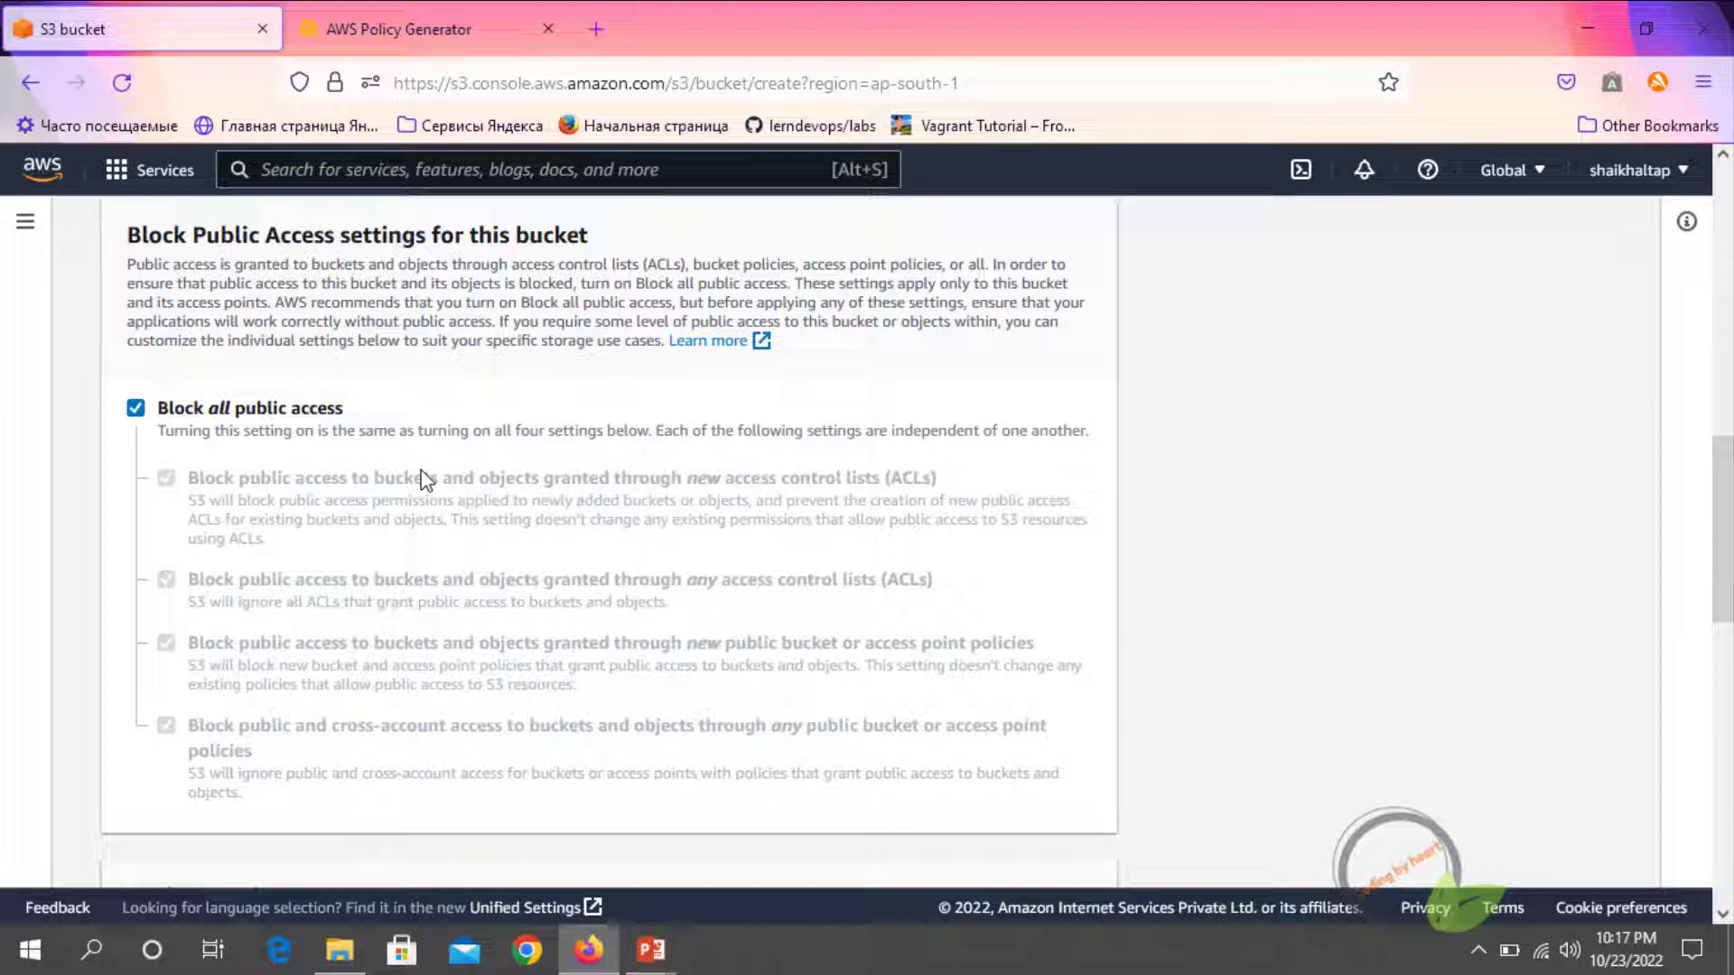
left_click(136, 411)
scroll(159, 451, "down", 5)
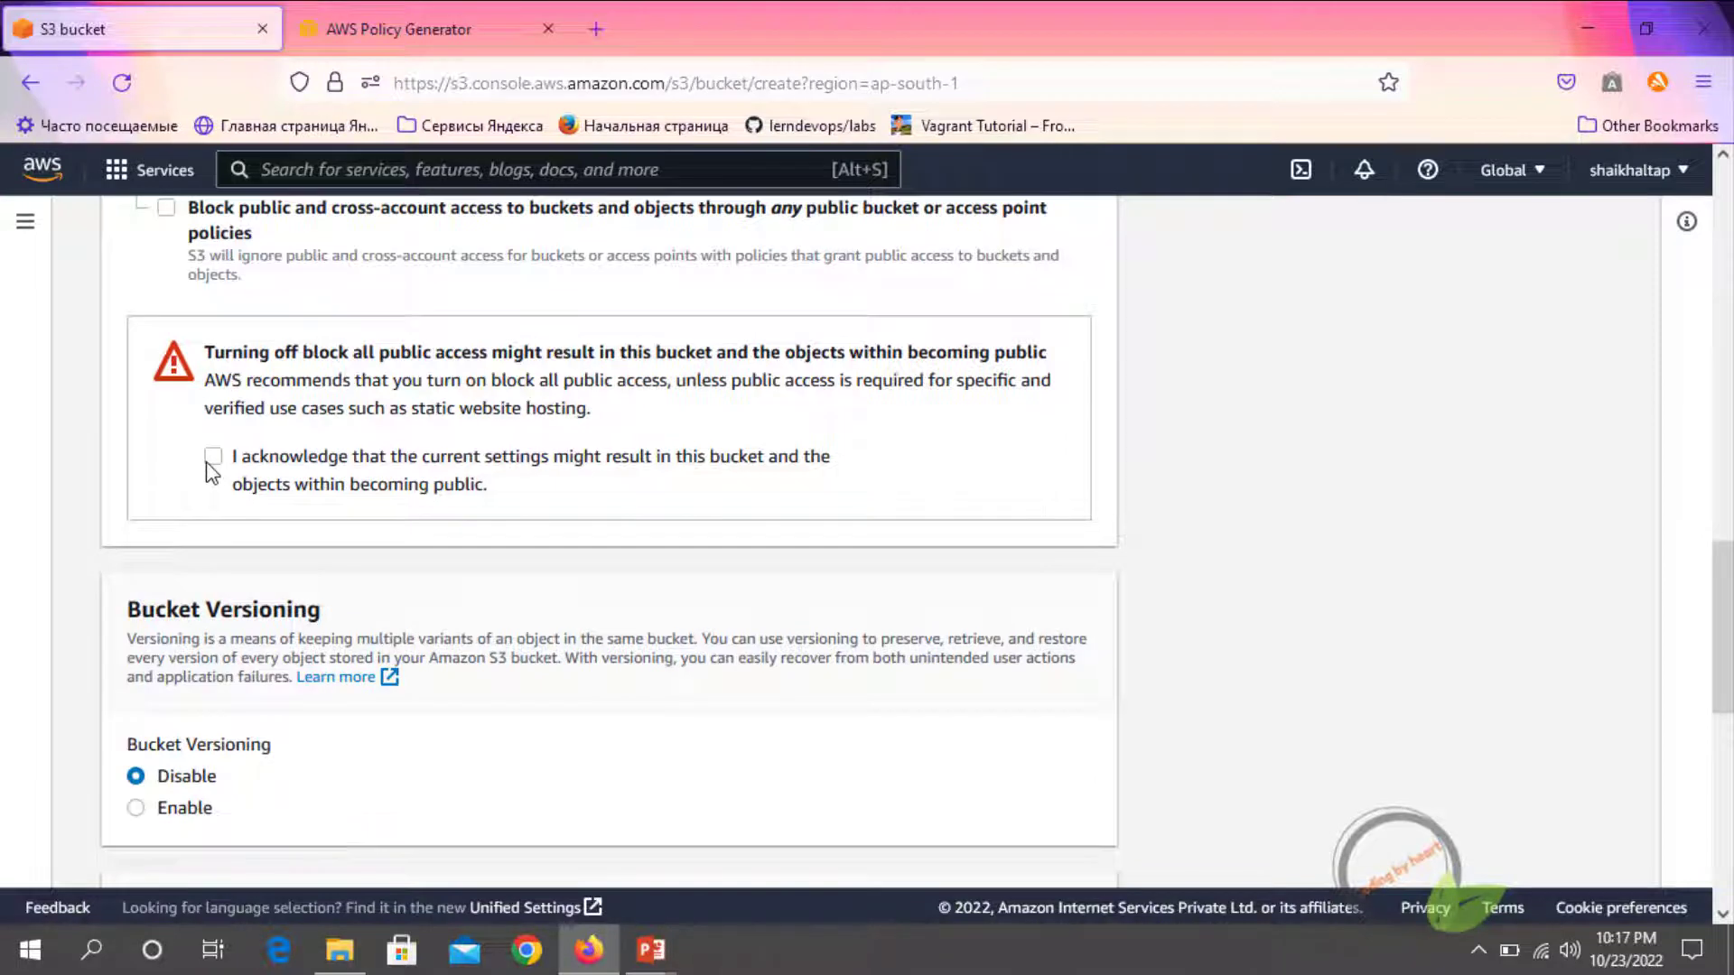
left_click(213, 457)
Create the bucket with versioning and server-side encryption disabled
scroll(207, 515, "down", 4)
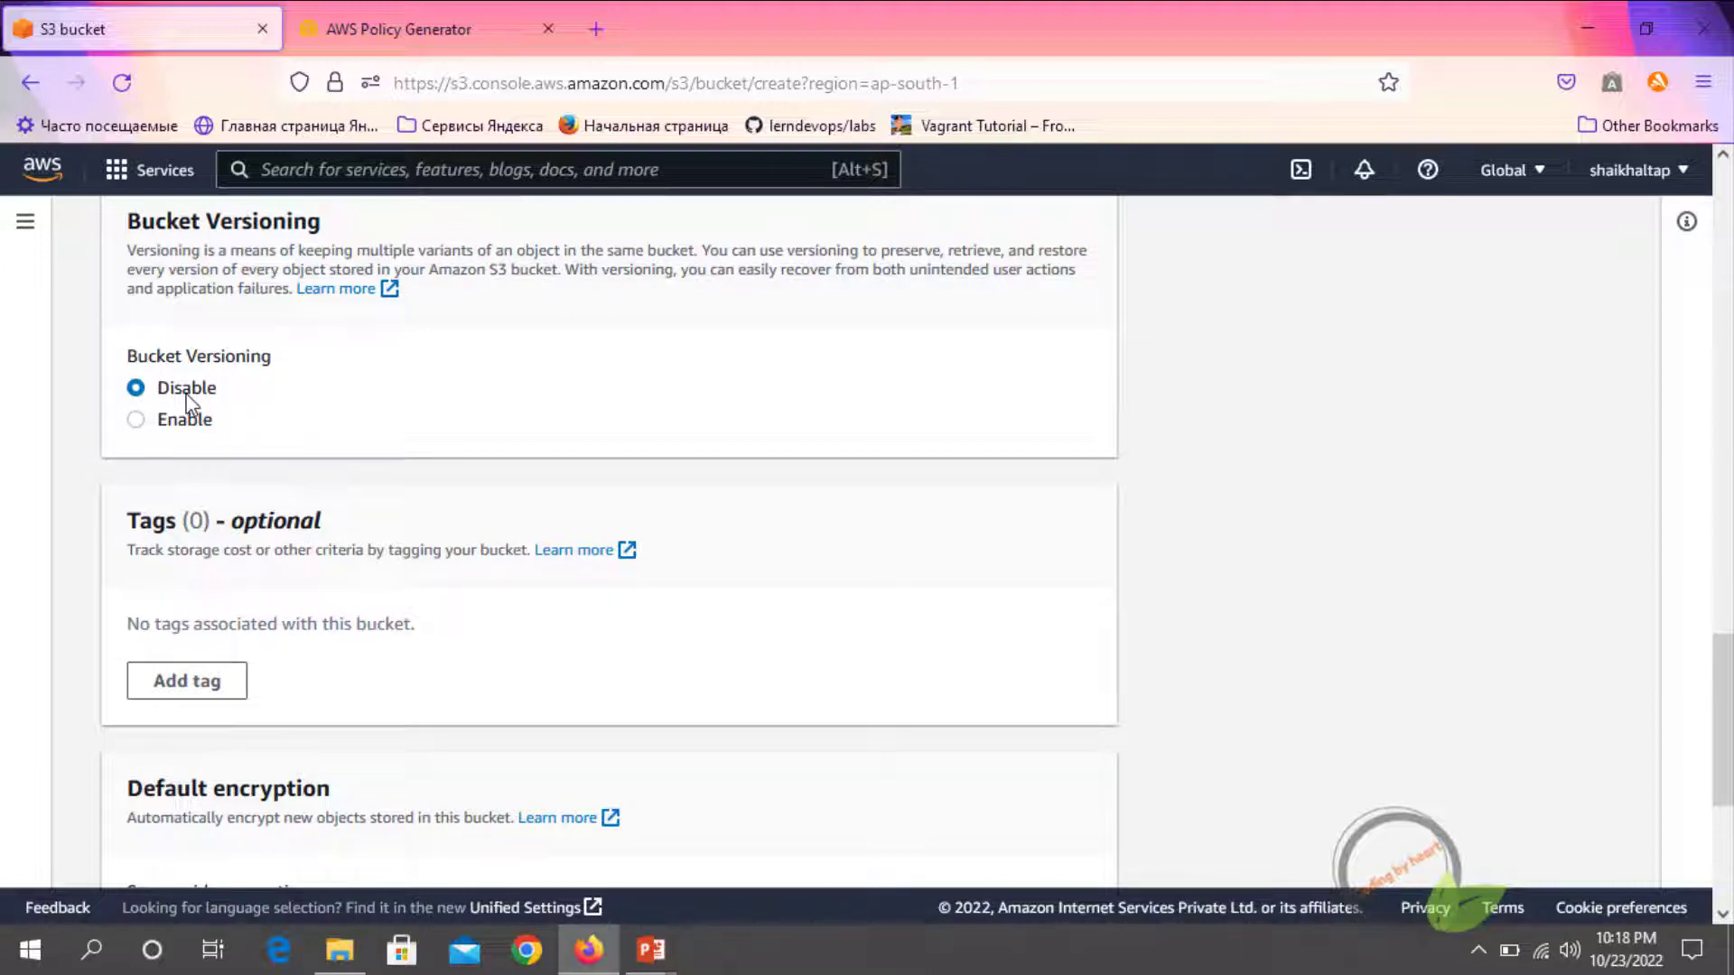
scroll(180, 478, "down", 1)
scroll(293, 462, "down", 3)
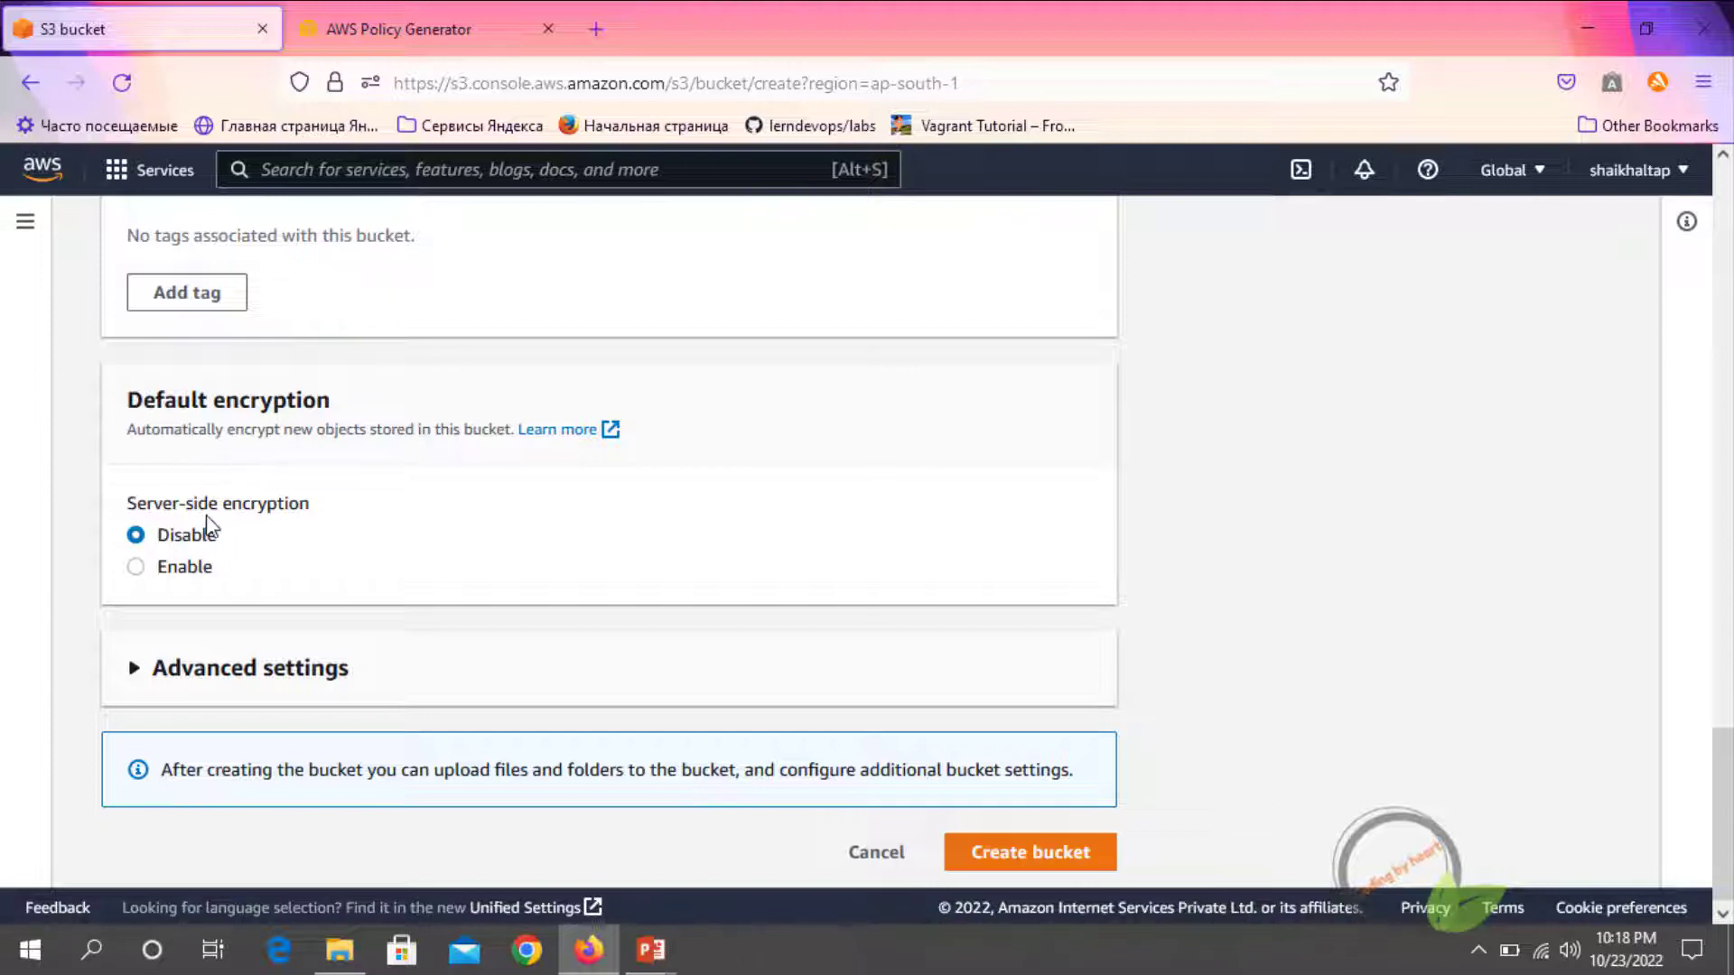
scroll(477, 715, "down", 1)
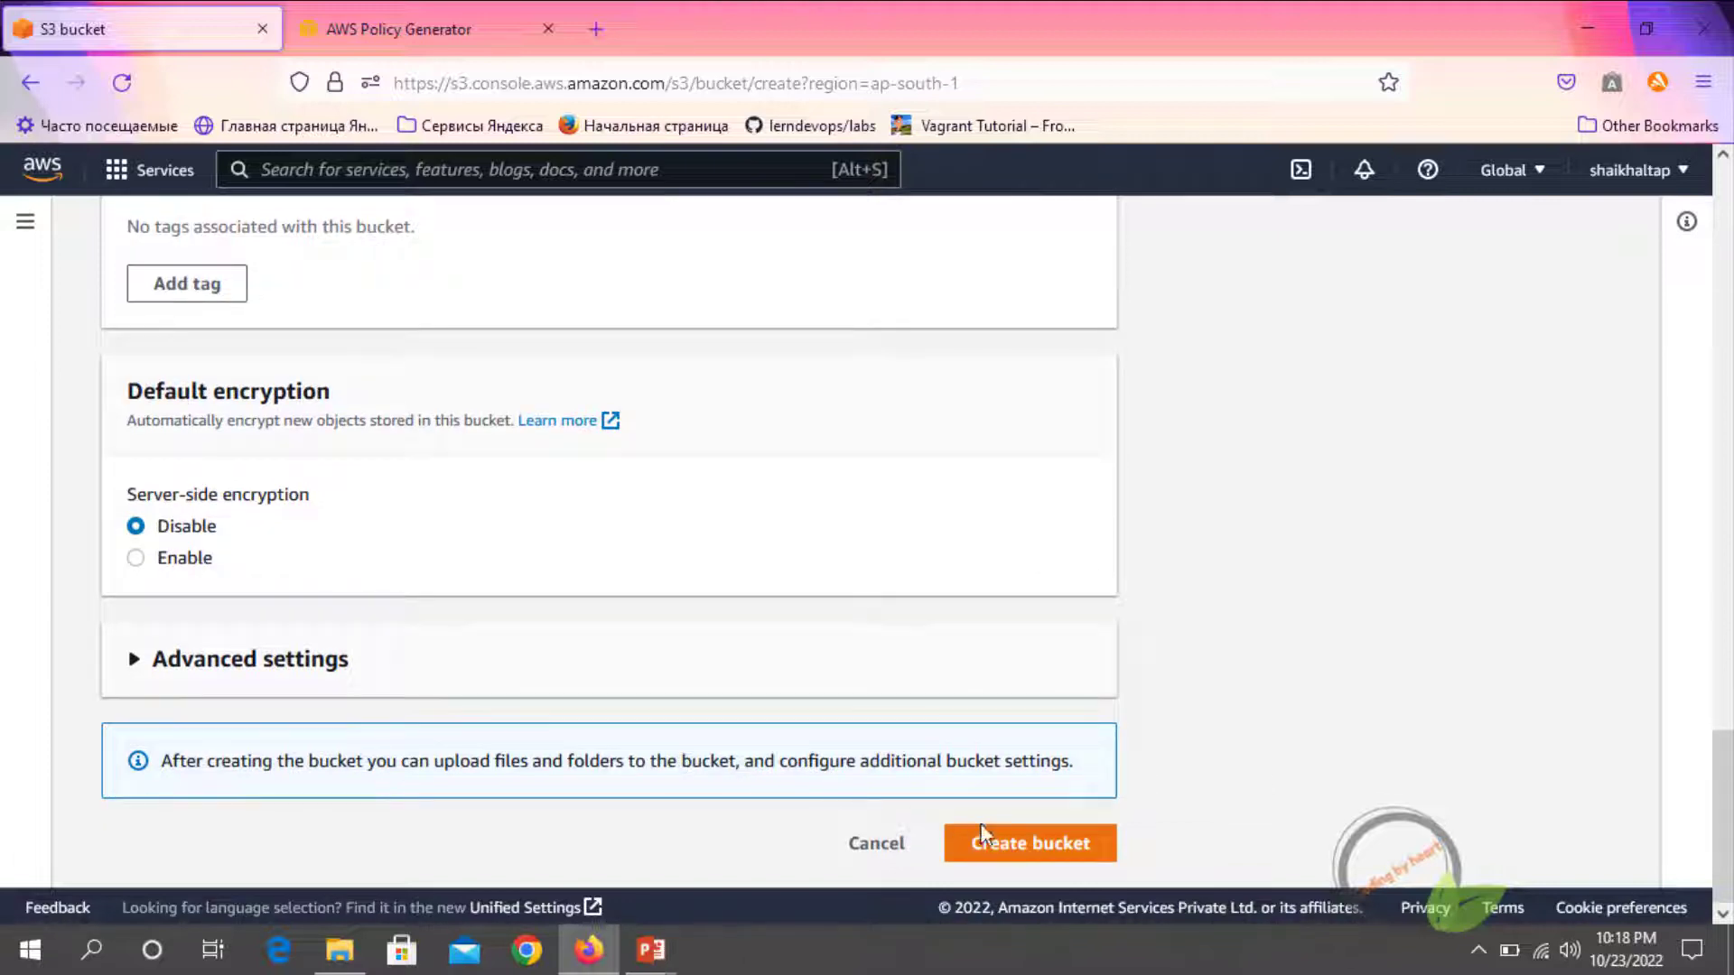
left_click(1023, 854)
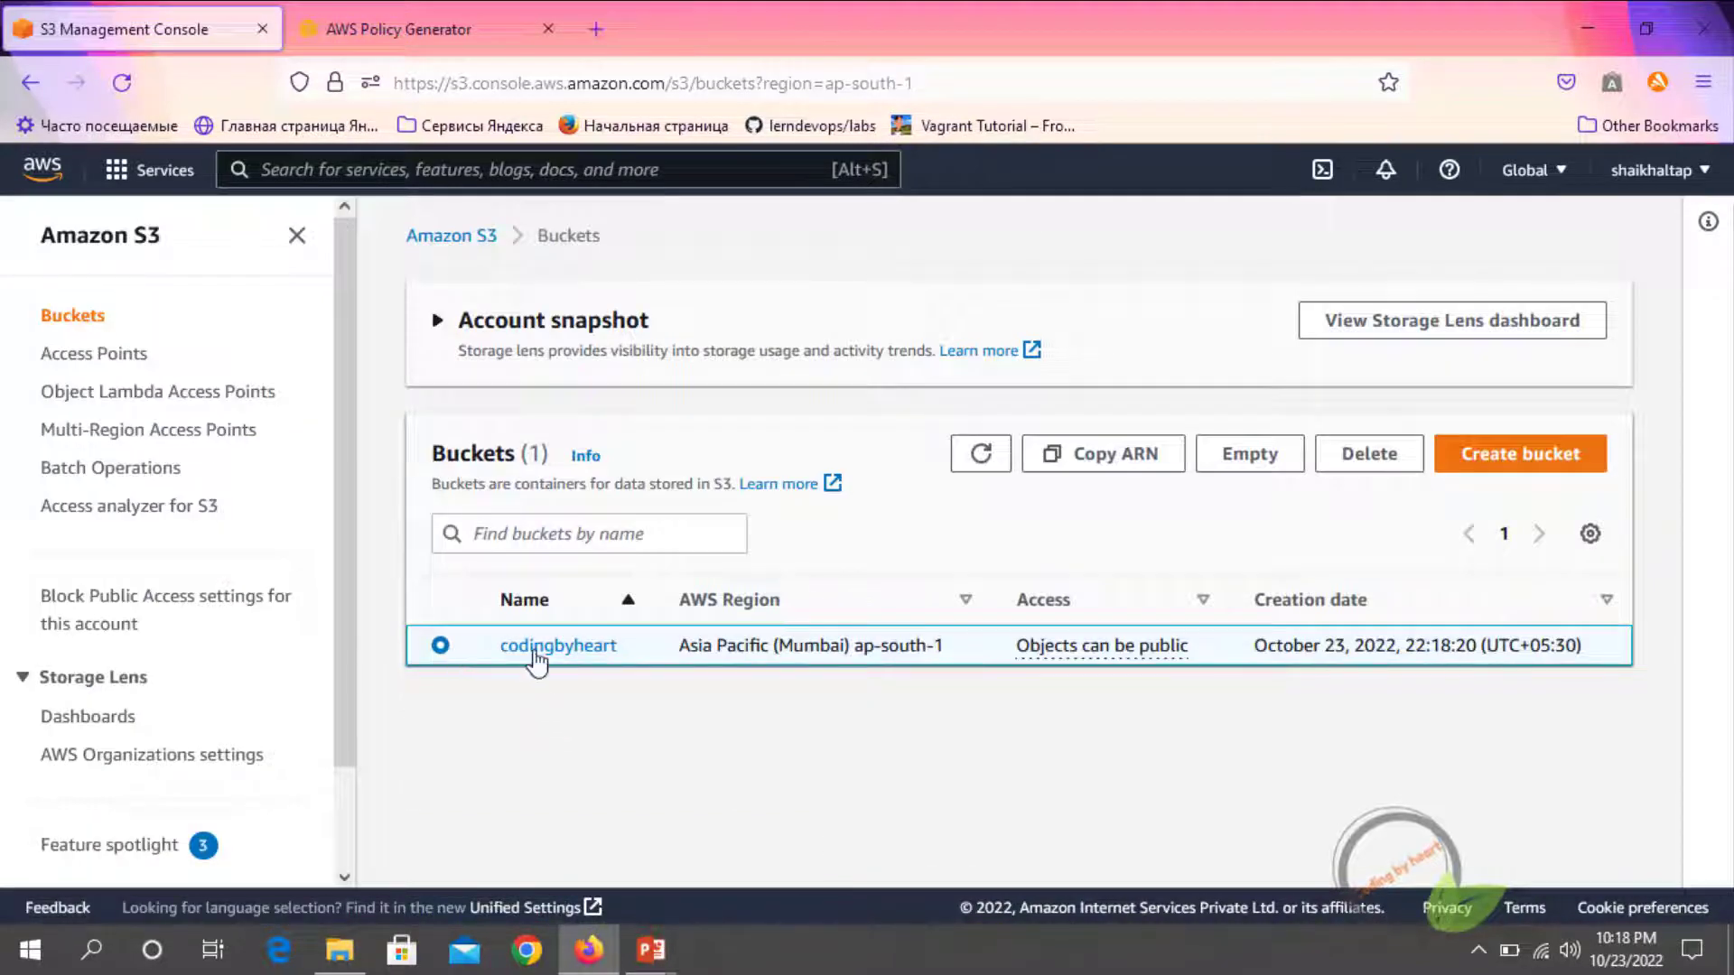
Open the codingbyheart bucket and look through its objects, properties, permissions, metrics, management and access points
left_click(540, 650)
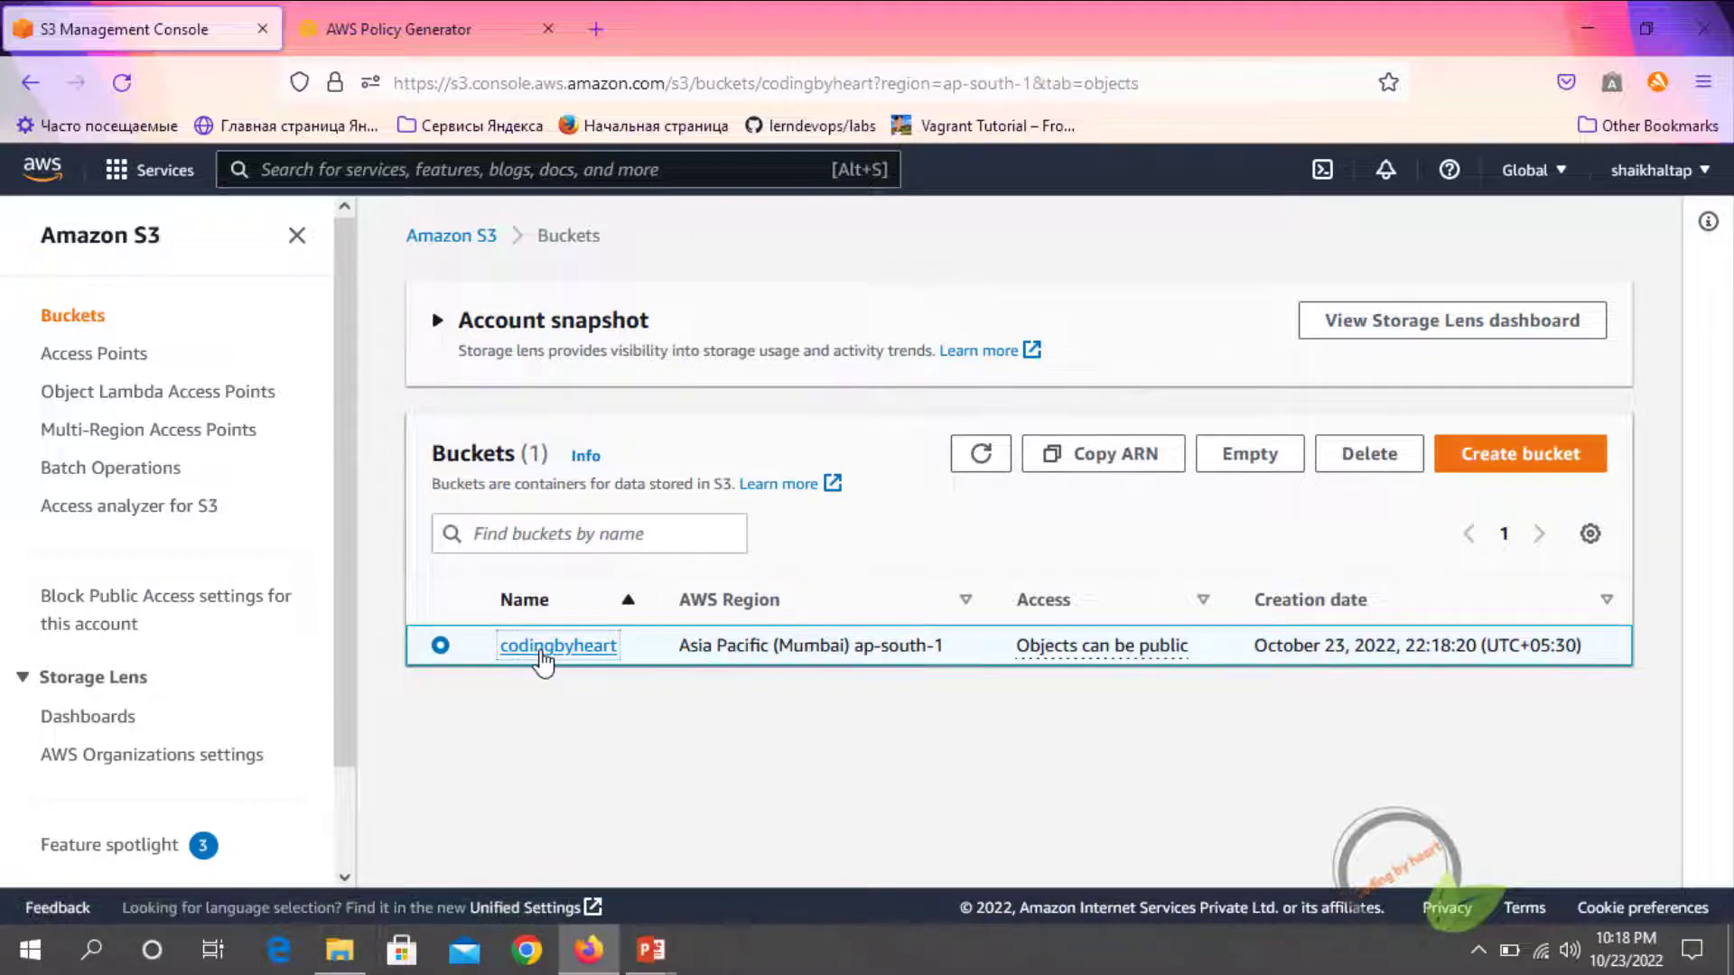
scroll(502, 566, "down", 3)
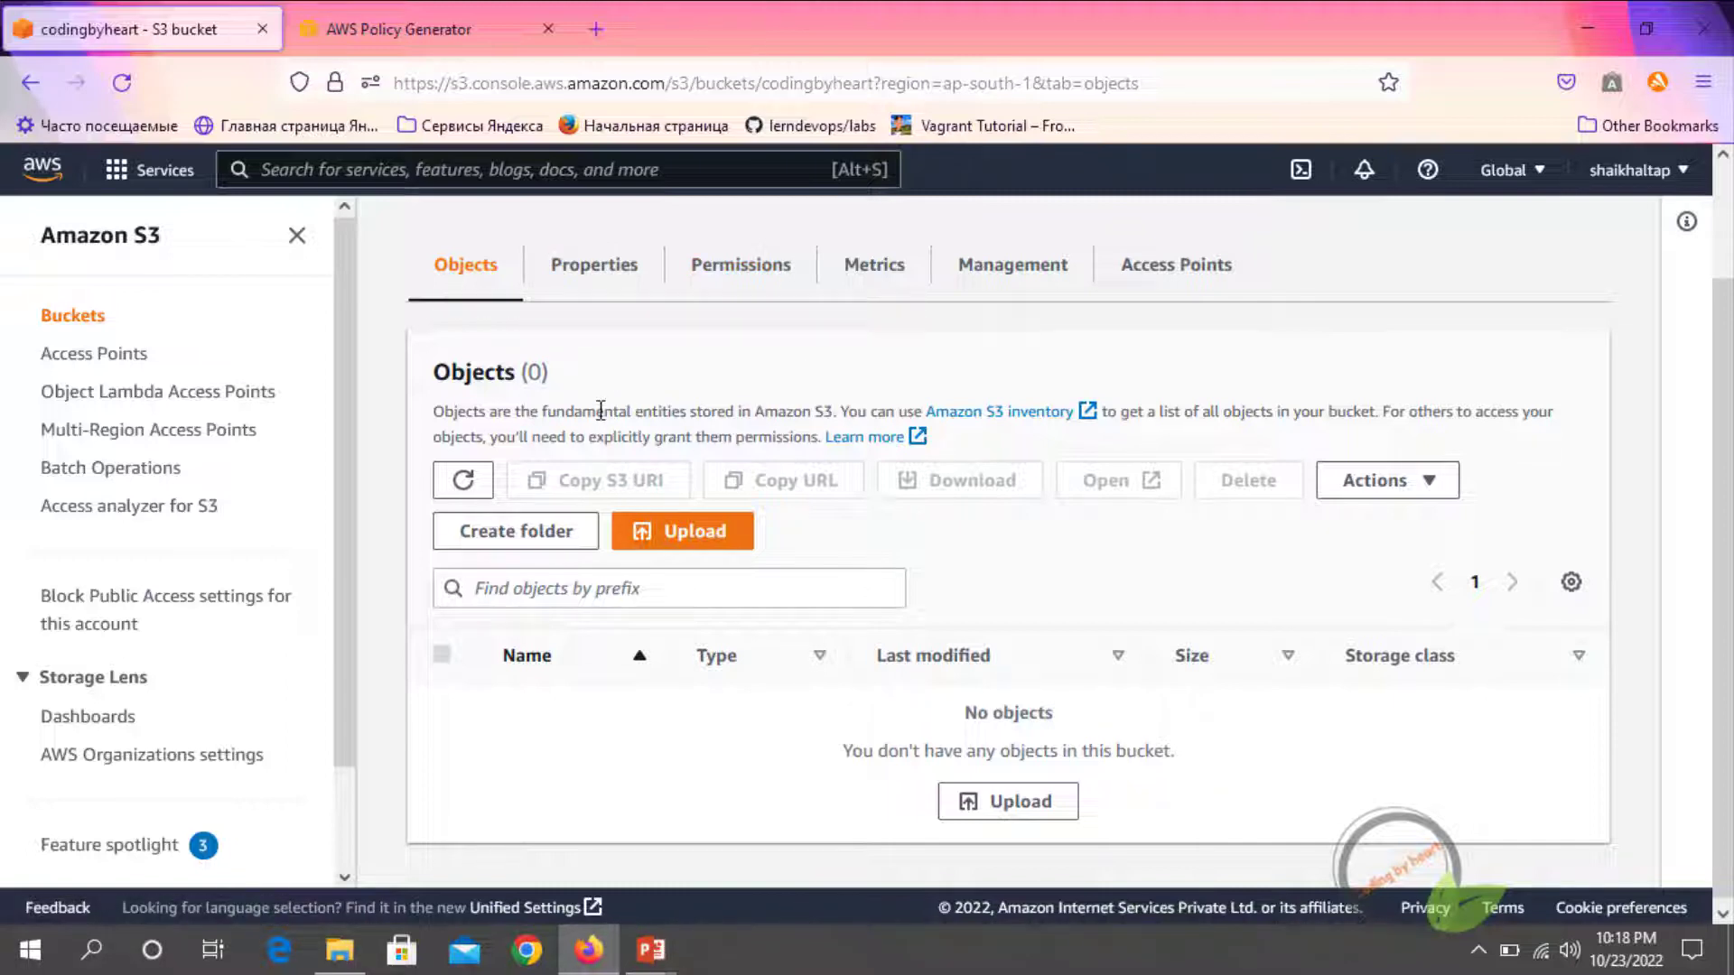
left_click(590, 281)
left_click(746, 417)
left_click(857, 415)
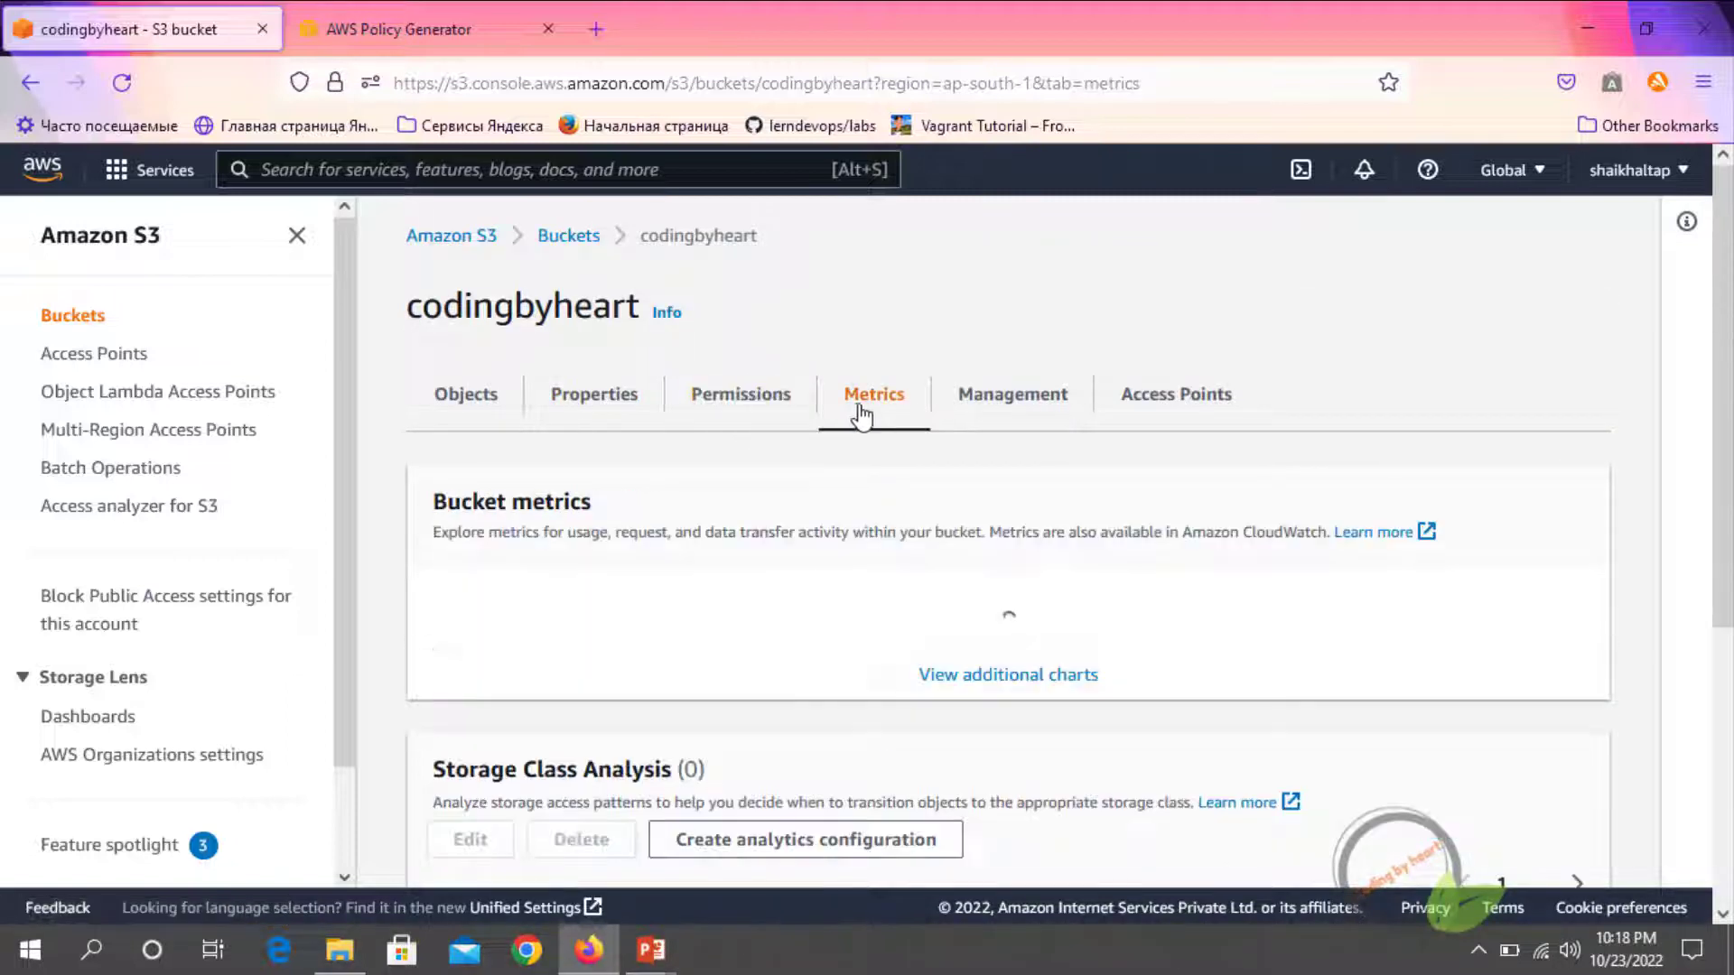
left_click(988, 411)
left_click(1172, 404)
left_click(464, 421)
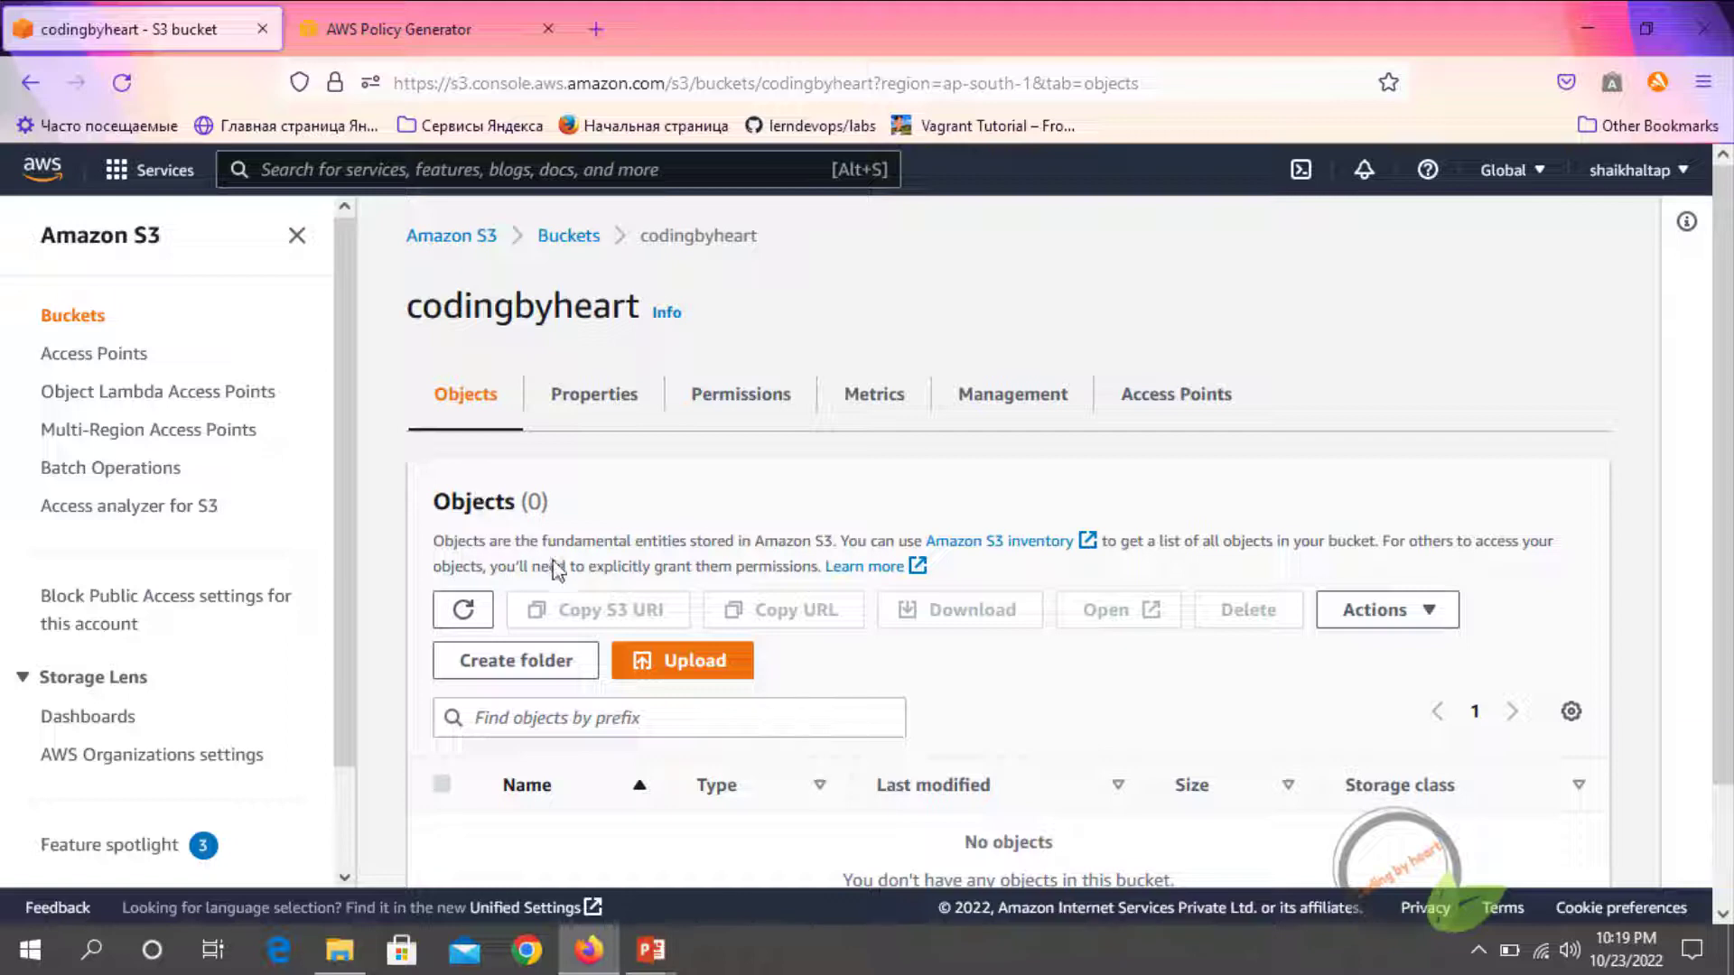
Start an upload to the codingbyheart bucket and add the s3 GIF file from the AWS folder
scroll(578, 582, "down", 2)
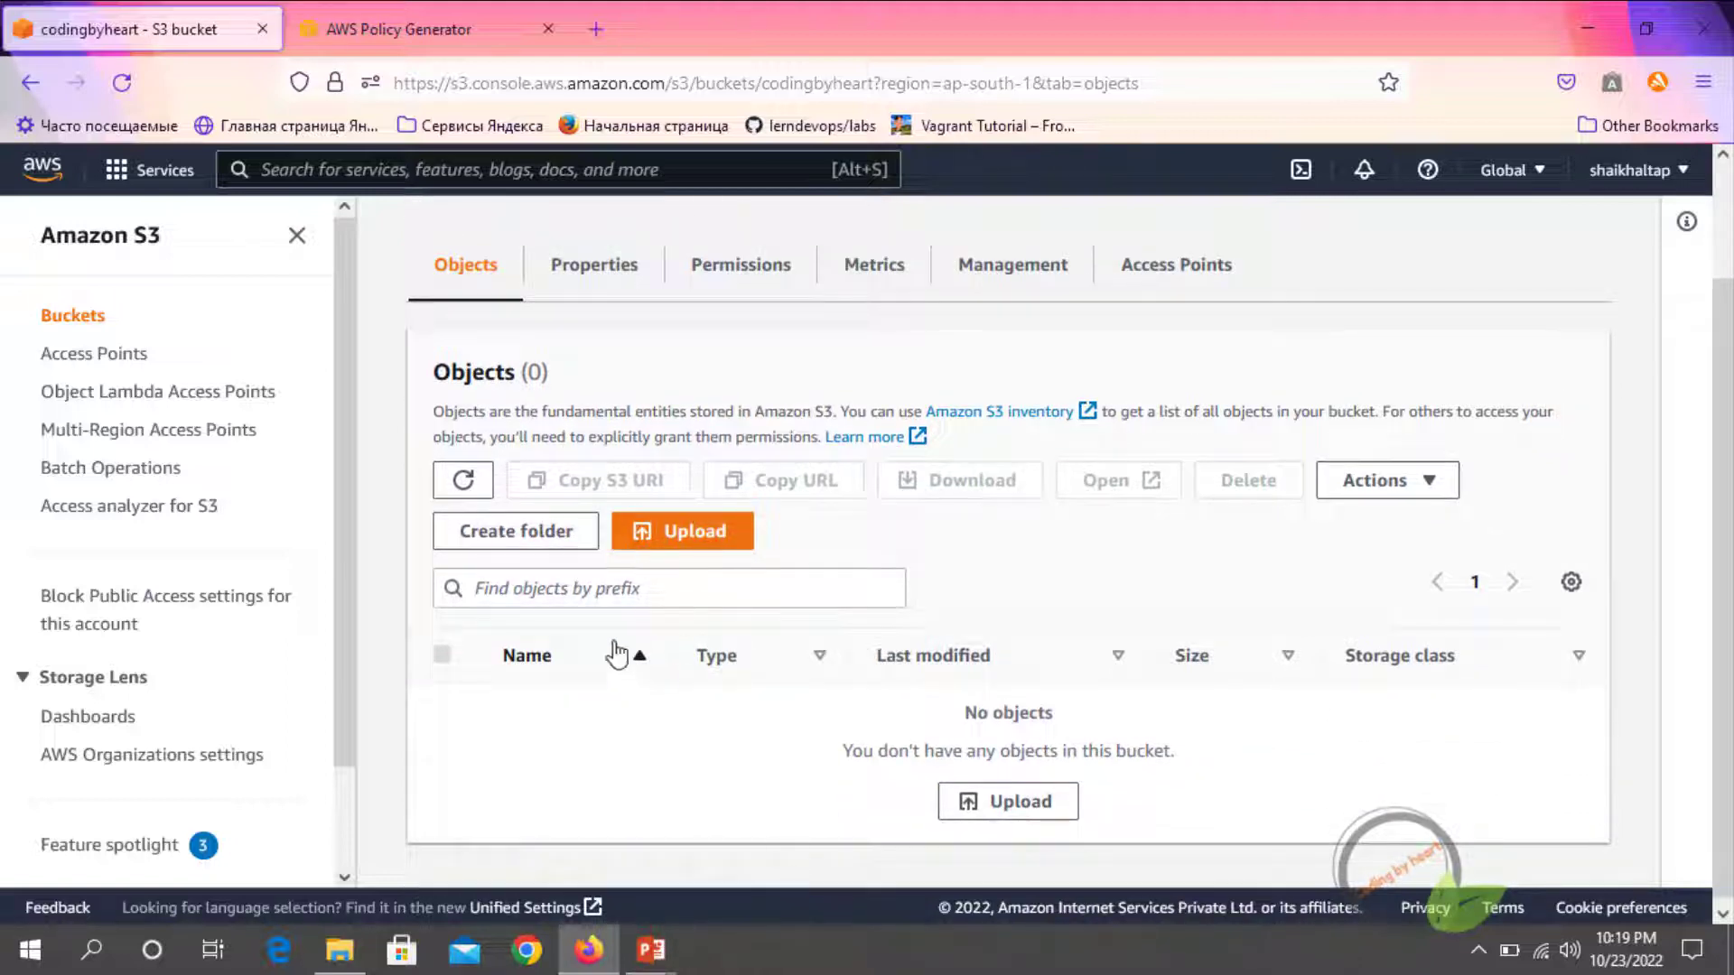
left_click(683, 539)
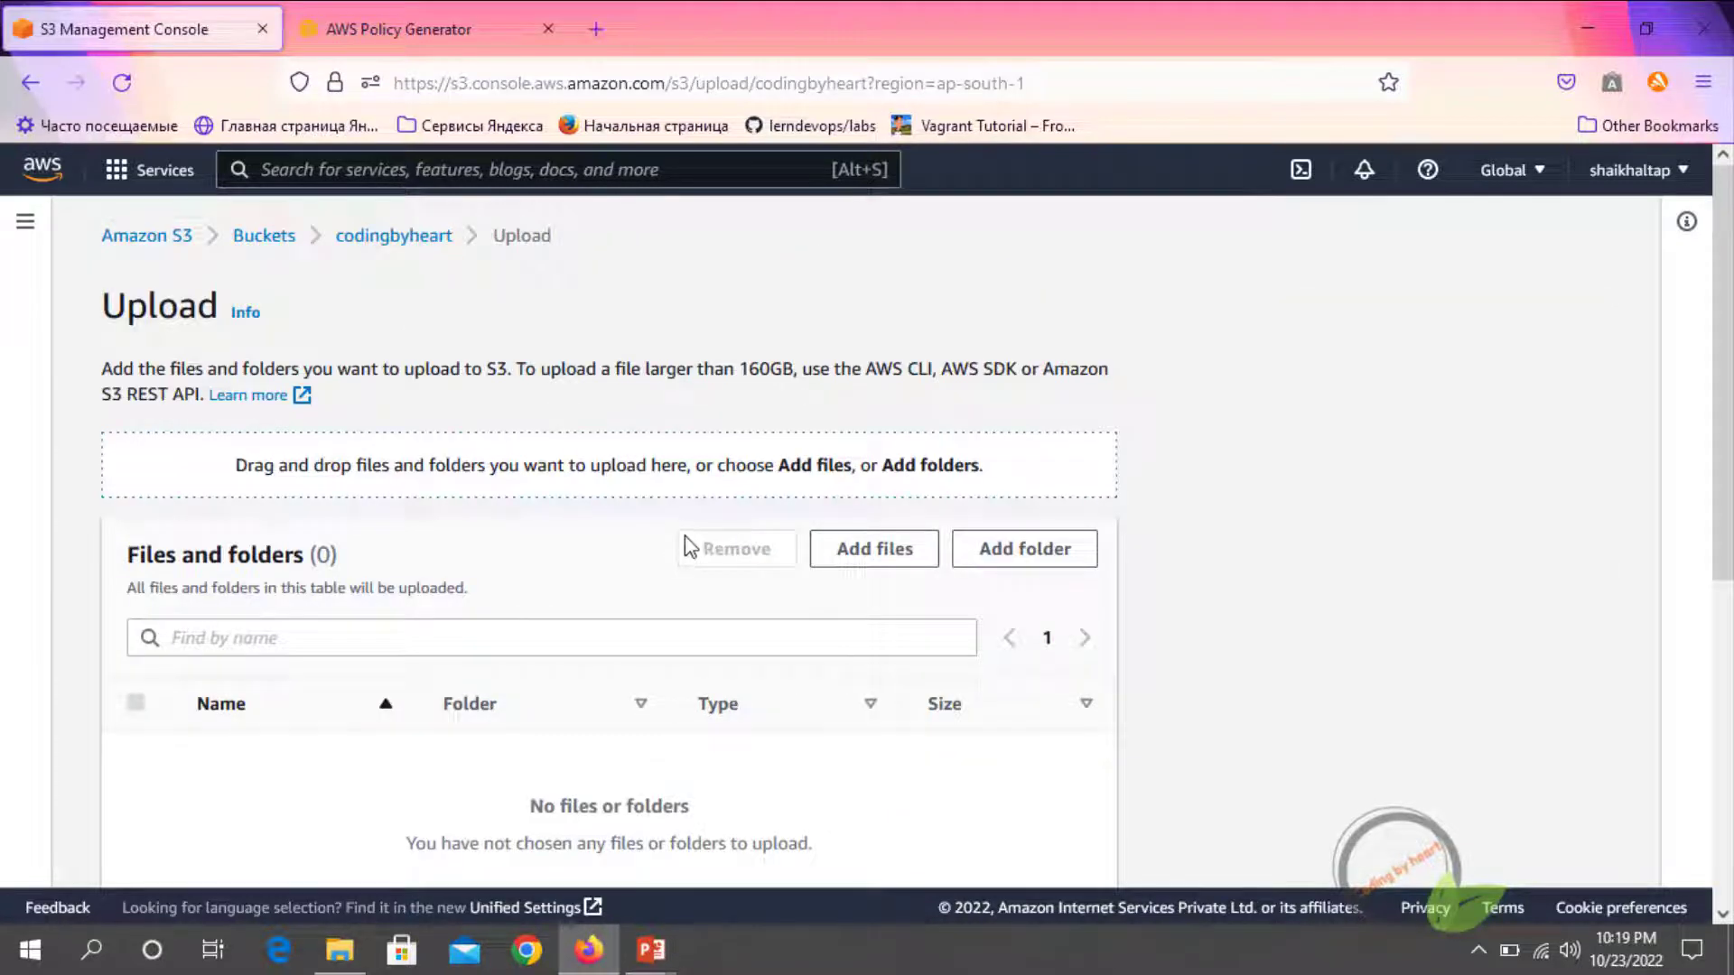
scroll(867, 445, "down", 2)
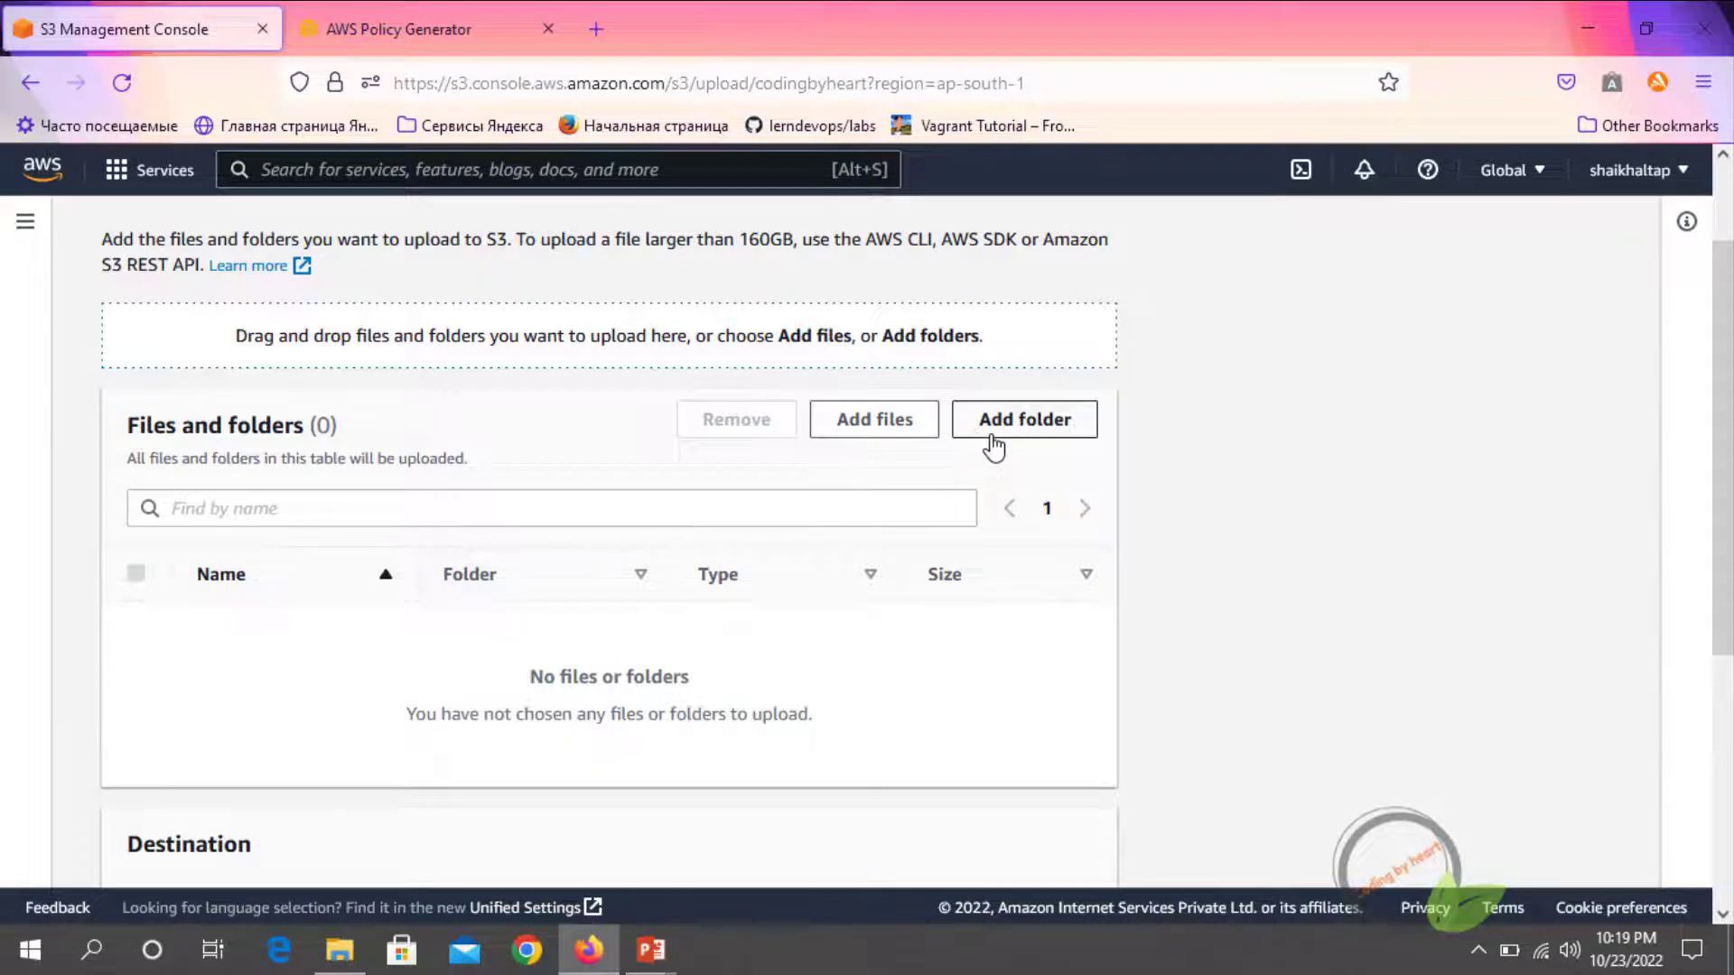
left_click(873, 424)
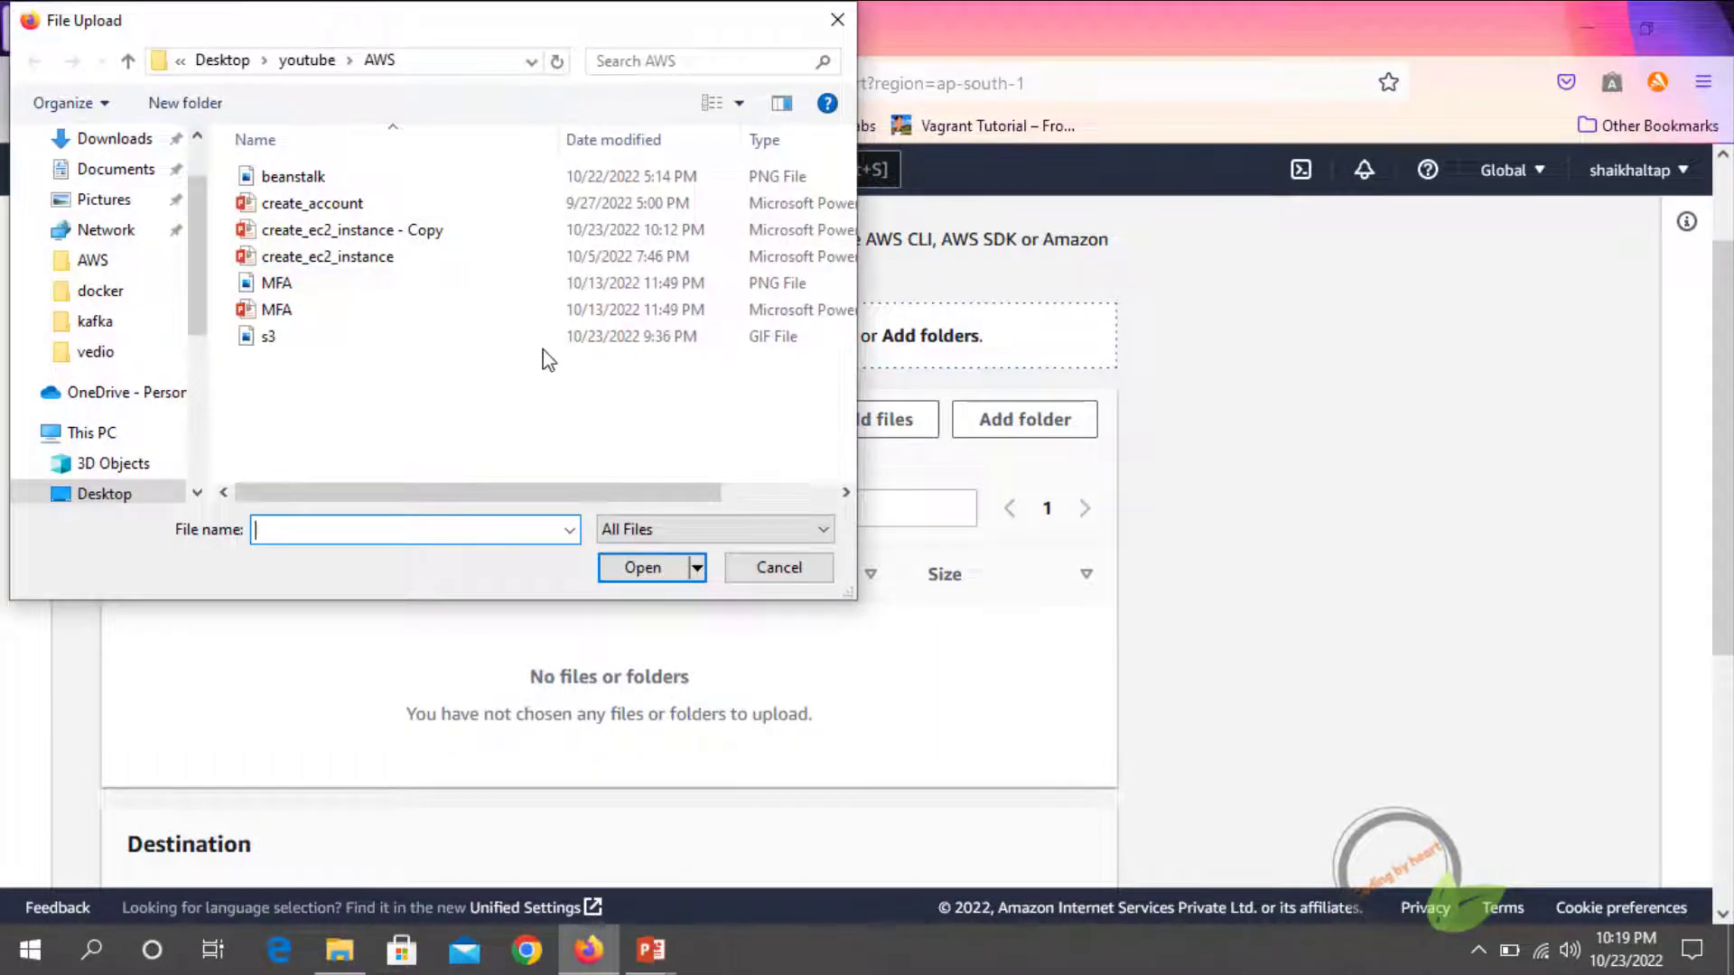
left_click(299, 343)
left_click(659, 566)
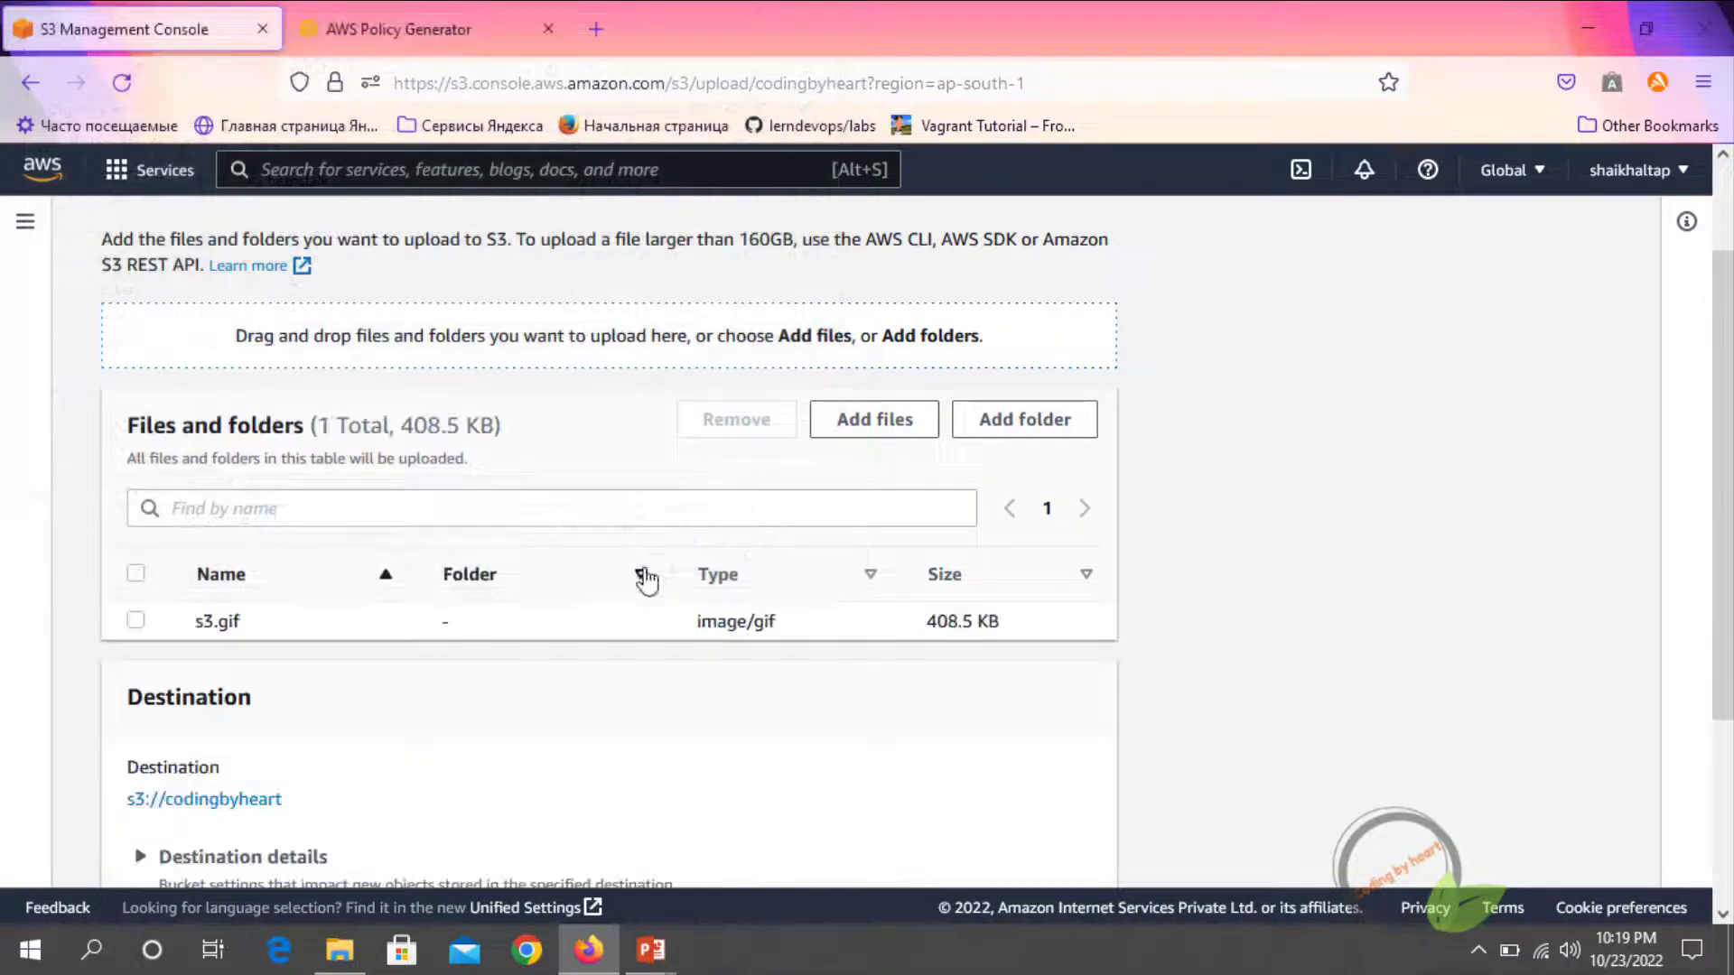
Upload s3.gif to the bucket, check the upload summary and close the status page
scroll(252, 650, "down", 3)
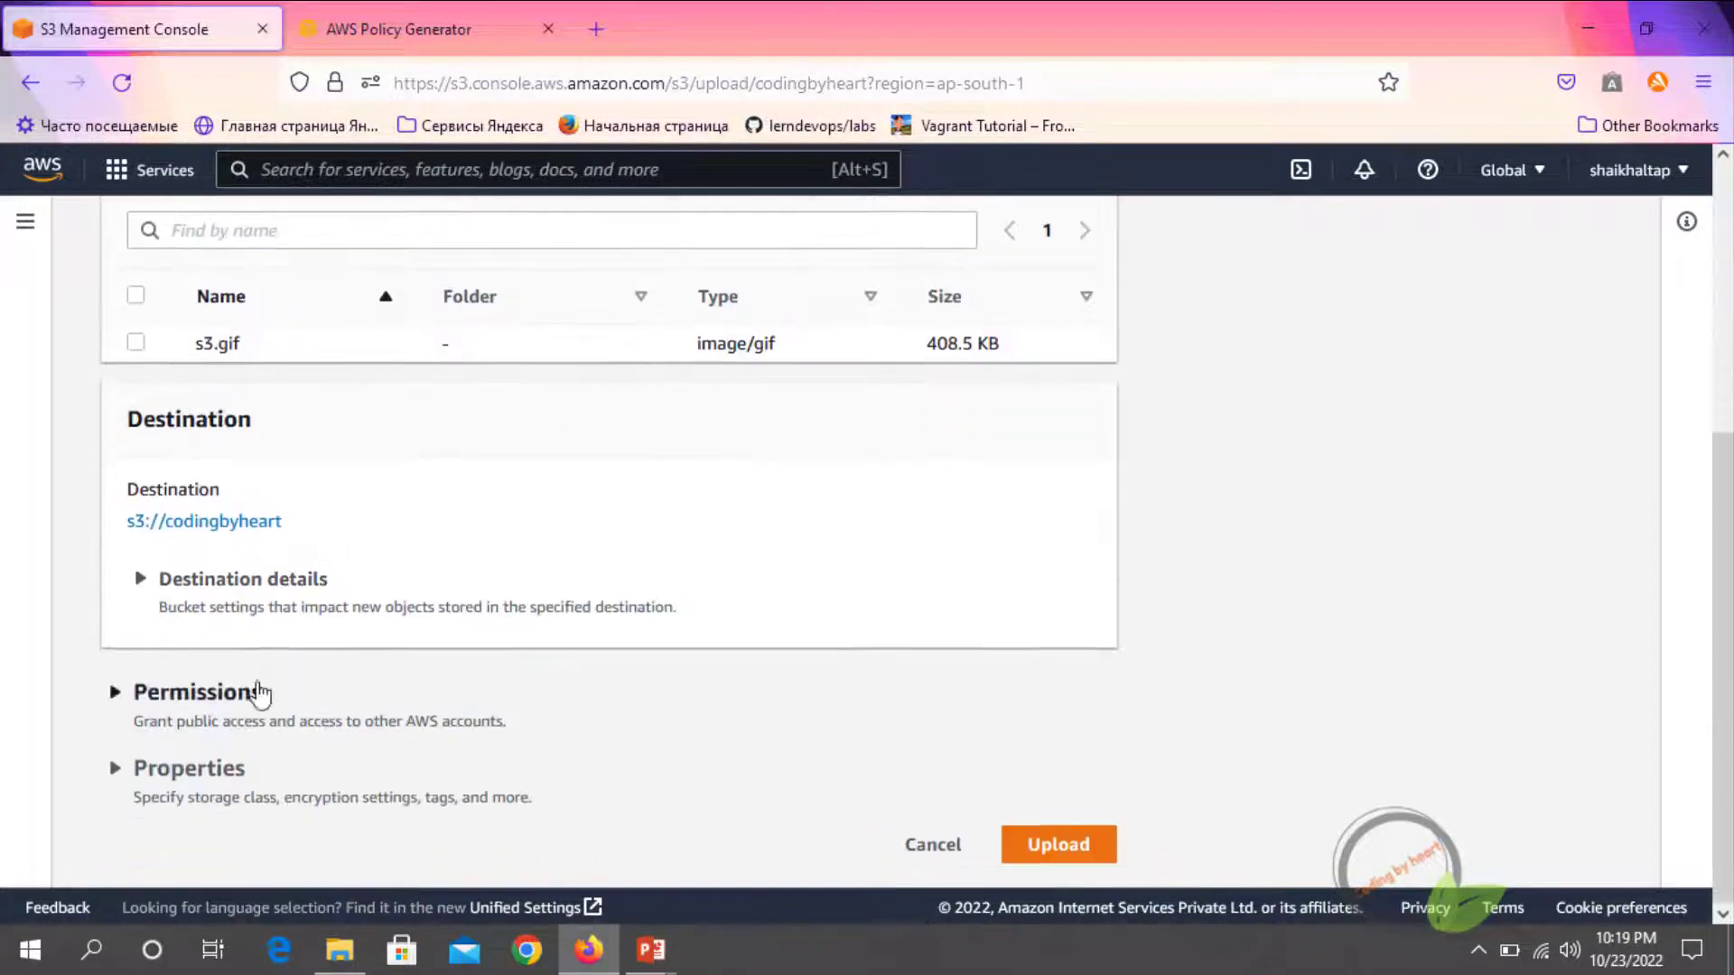
scroll(635, 673, "up", 4)
scroll(812, 759, "down", 4)
left_click(1054, 849)
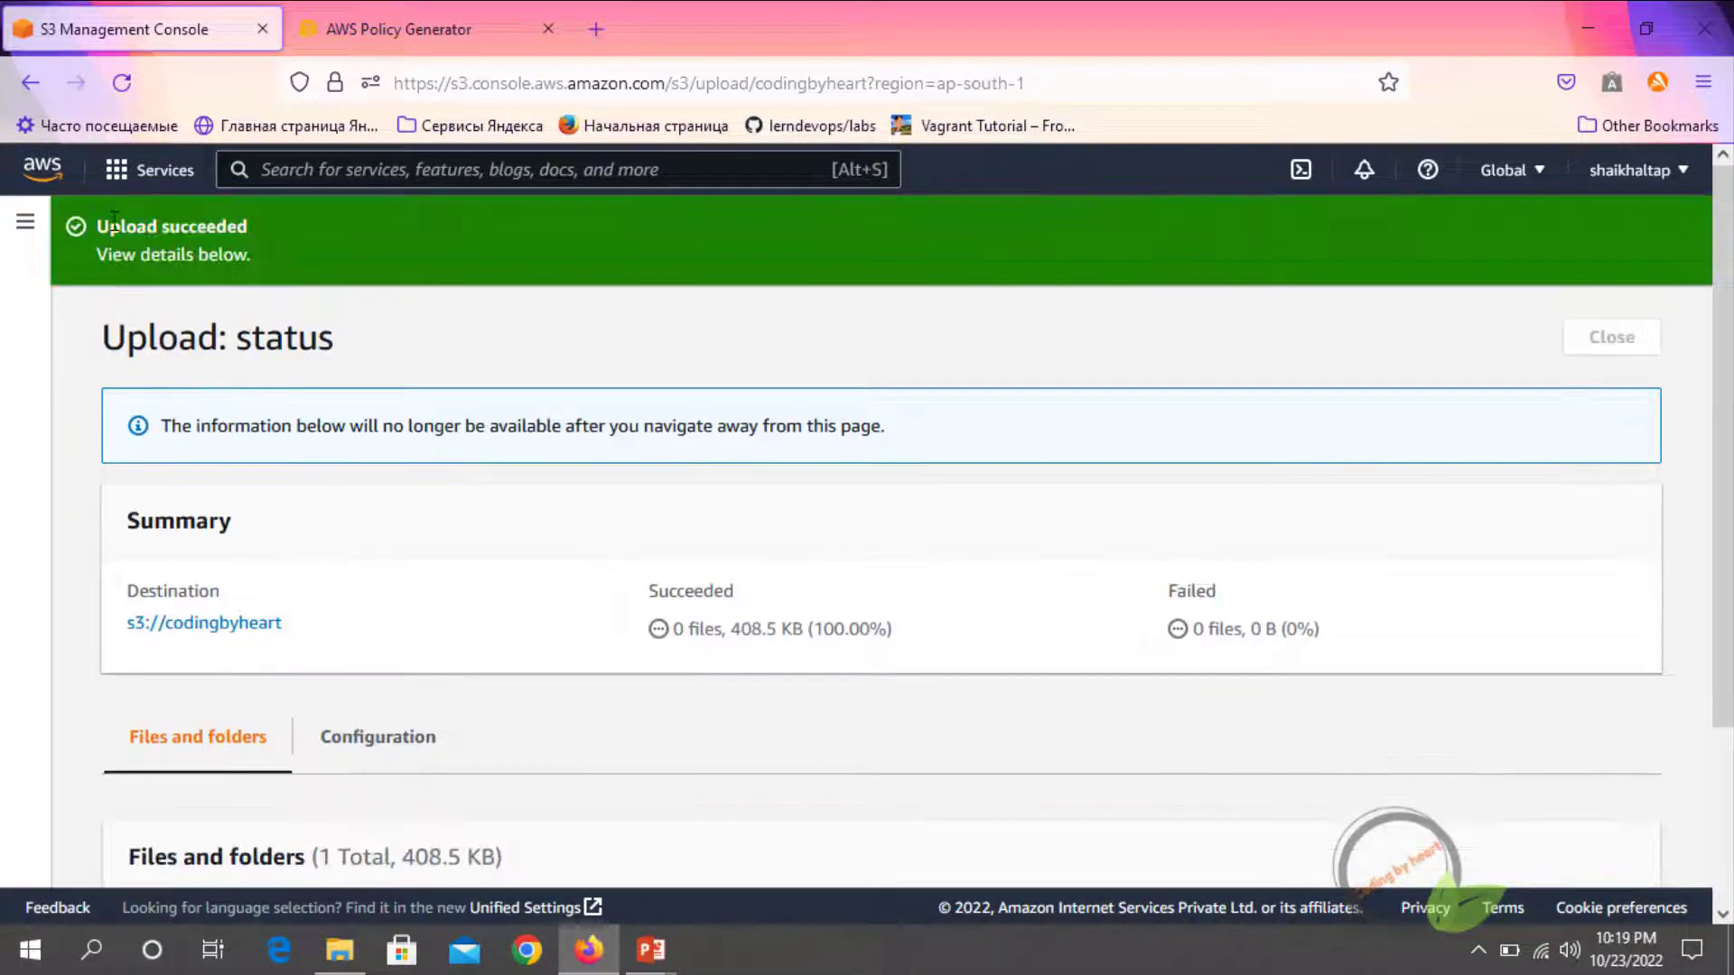
scroll(387, 518, "down", 2)
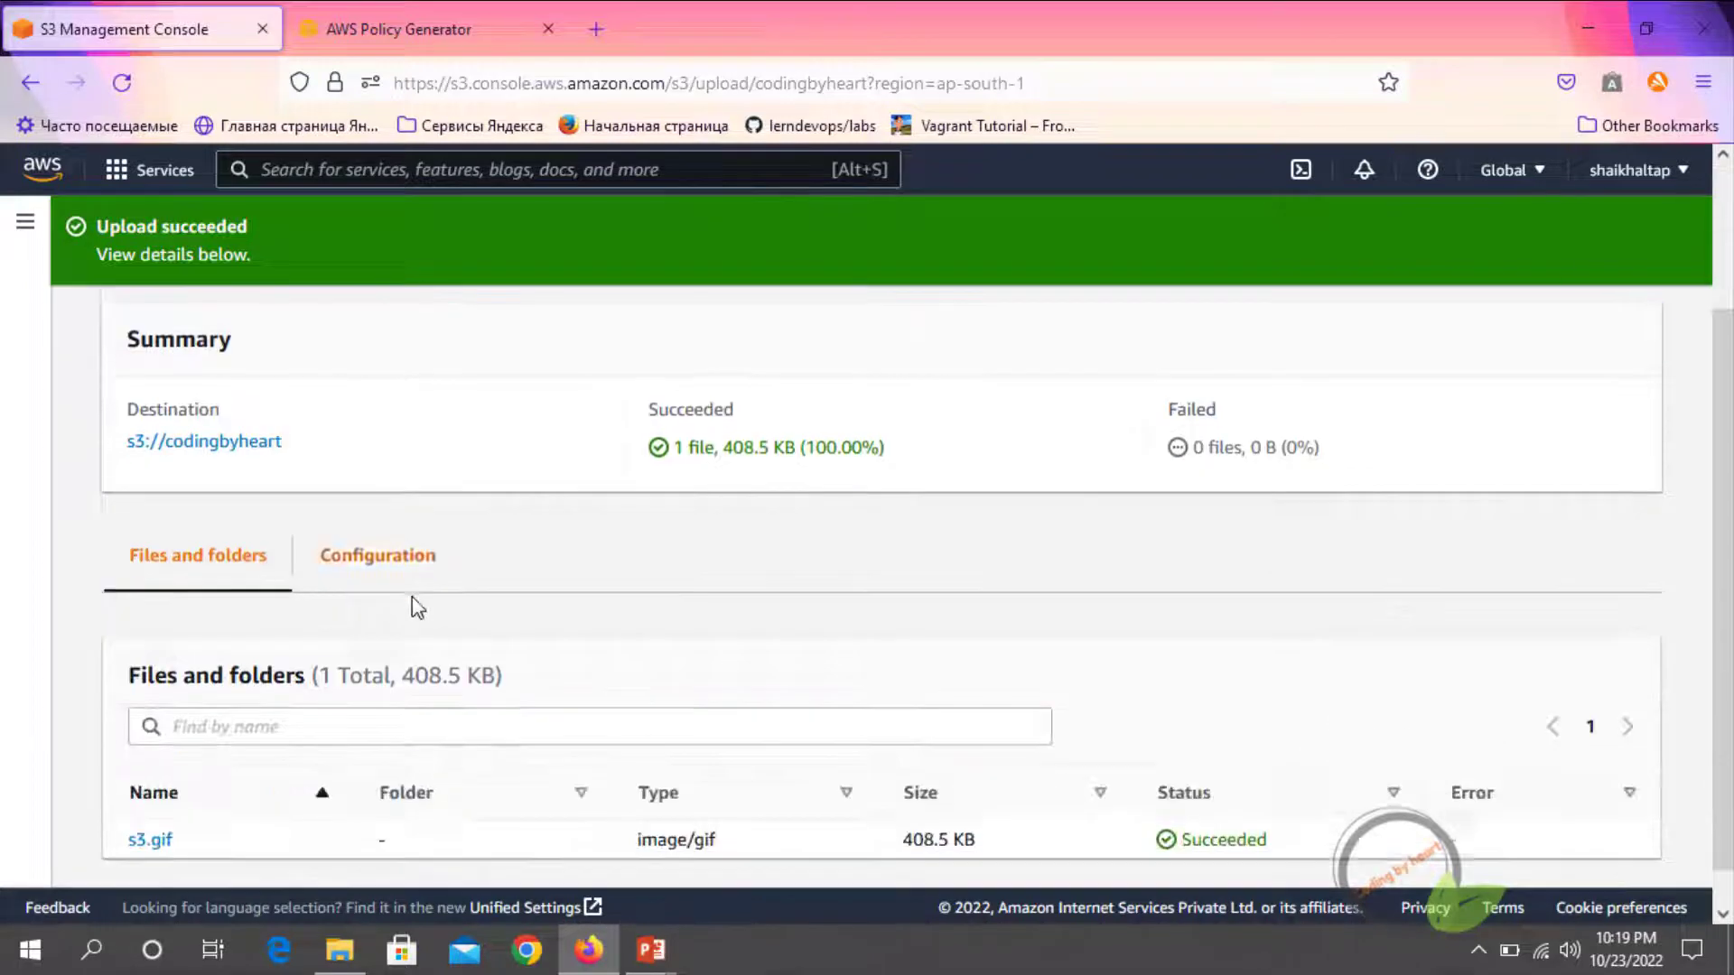
scroll(417, 607, "down", 1)
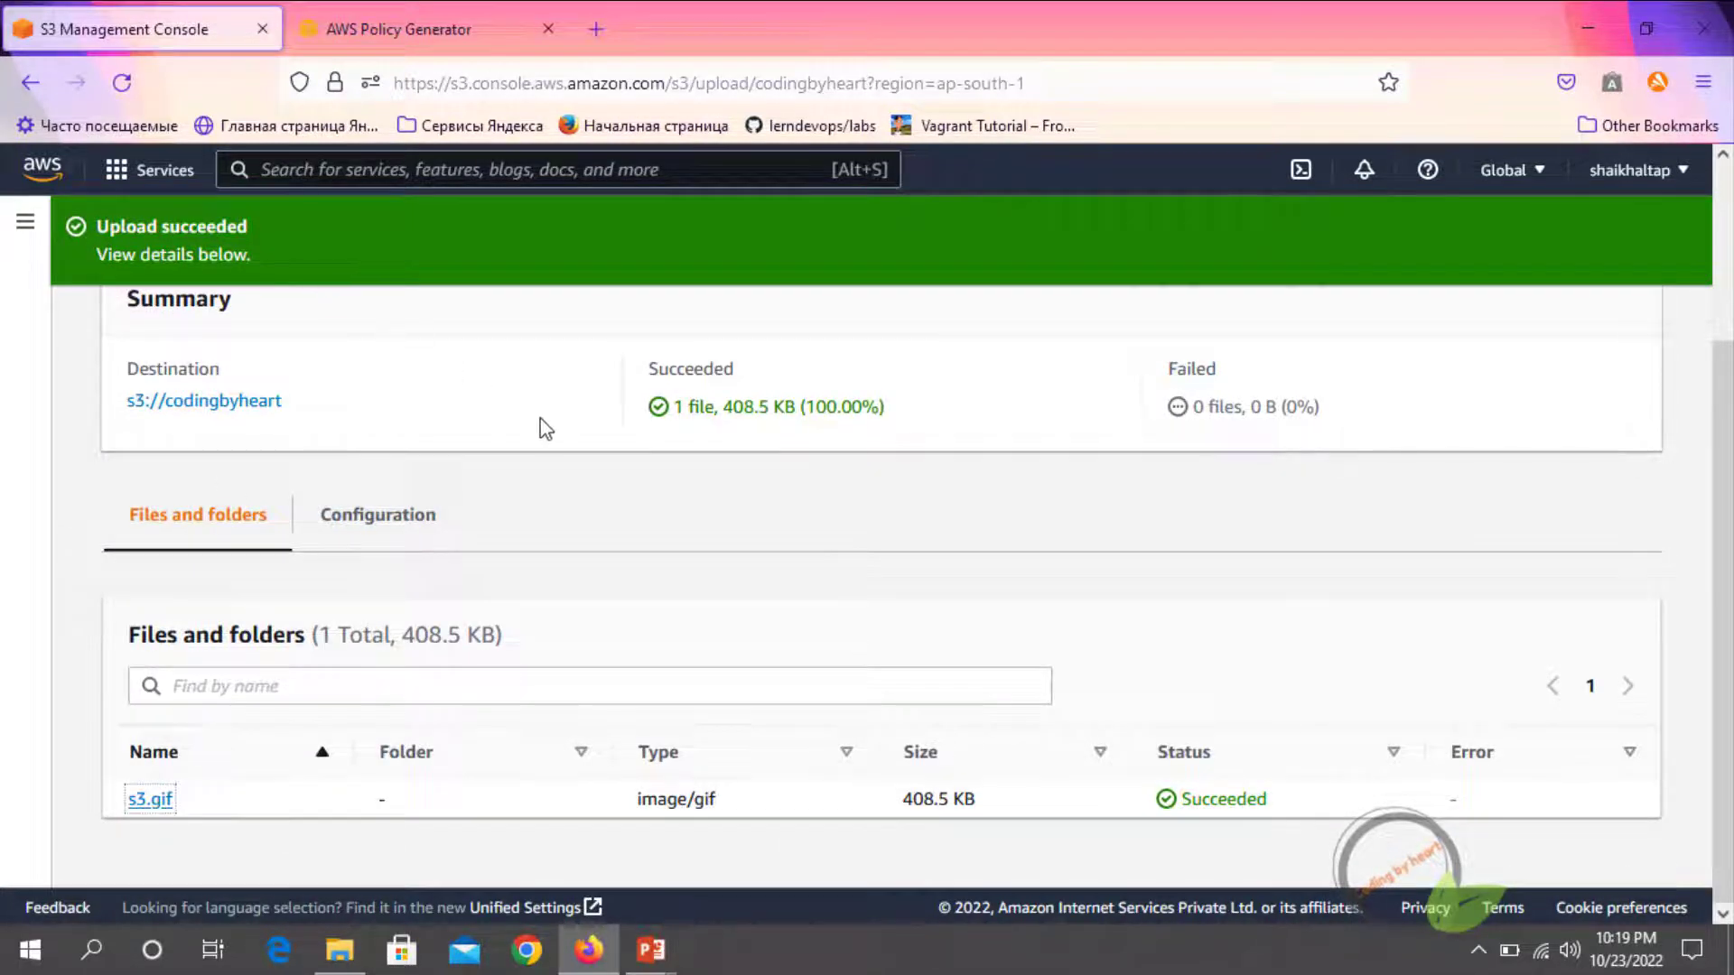
scroll(541, 422, "up", 3)
left_click(1581, 345)
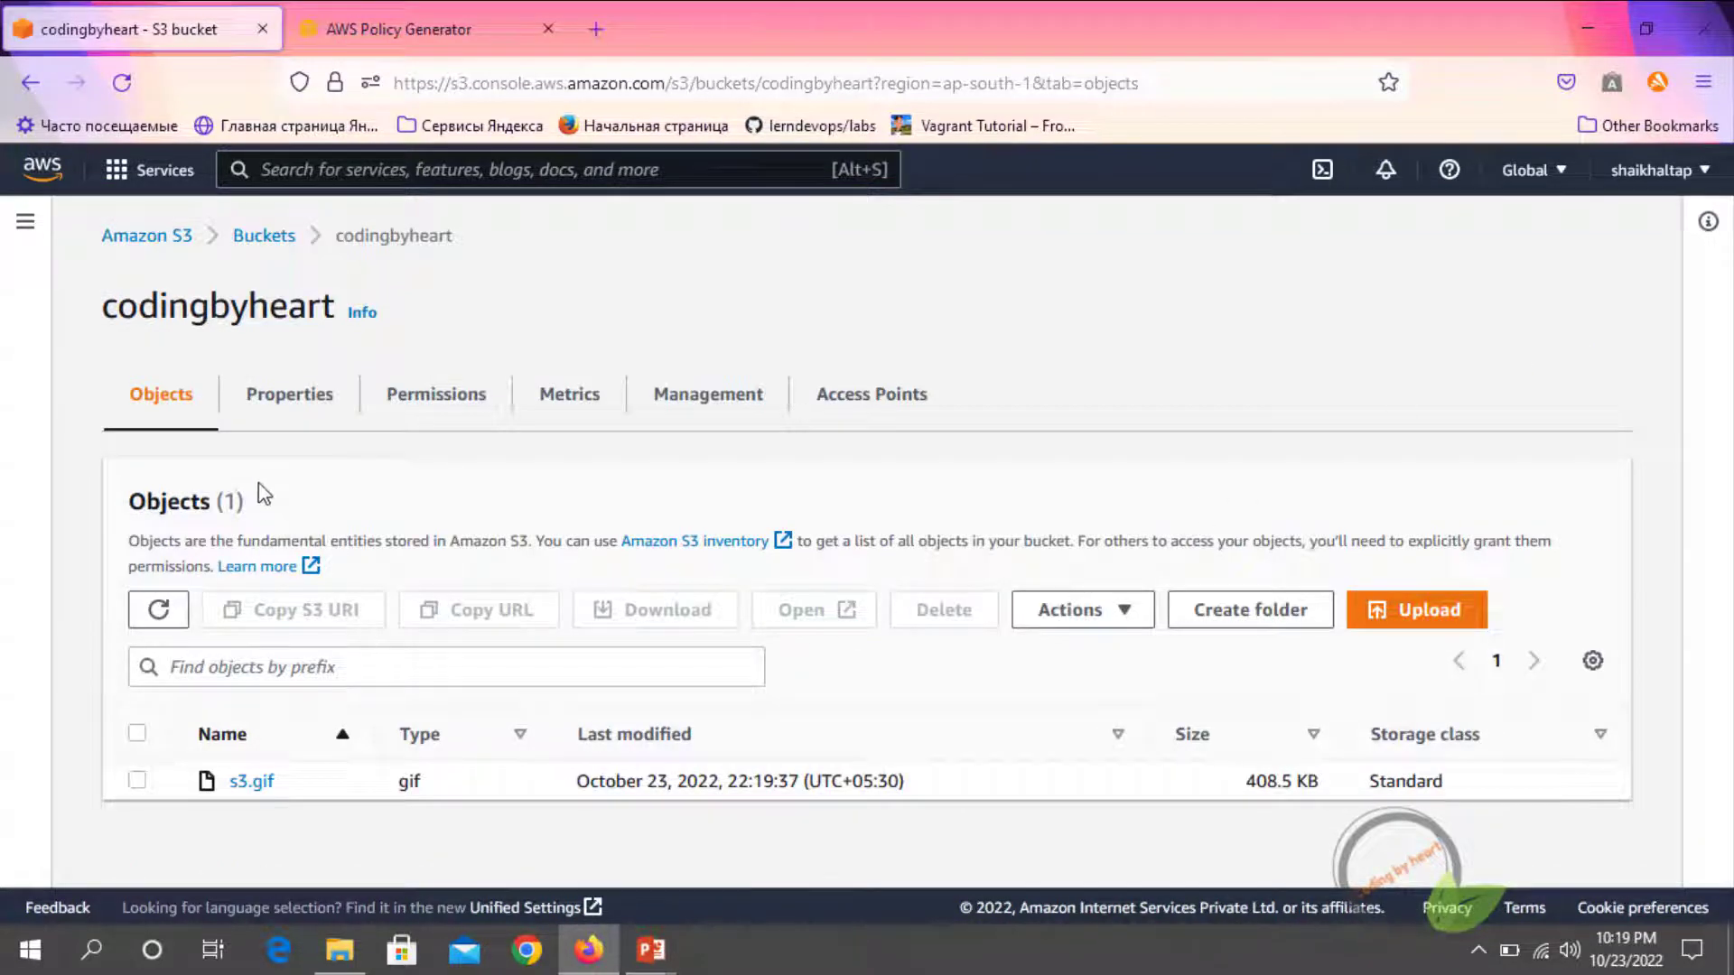
Open the s3.gif object's details and examine its overview, including the object URL
left_click(256, 783)
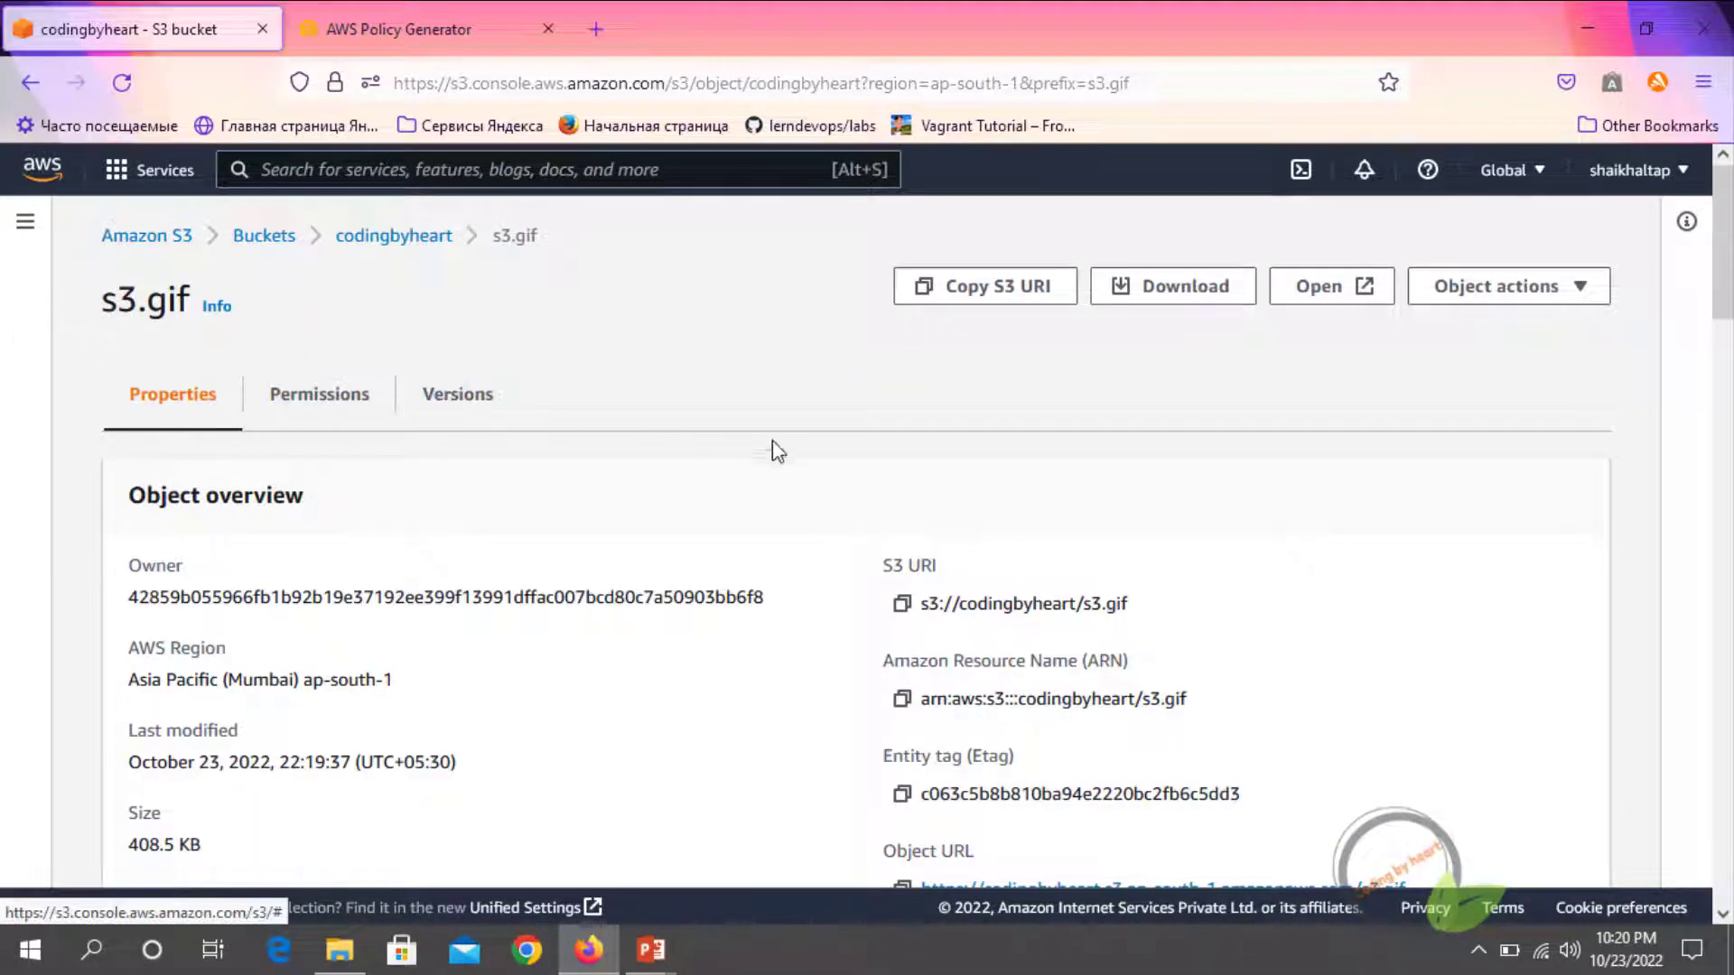
scroll(485, 574, "down", 3)
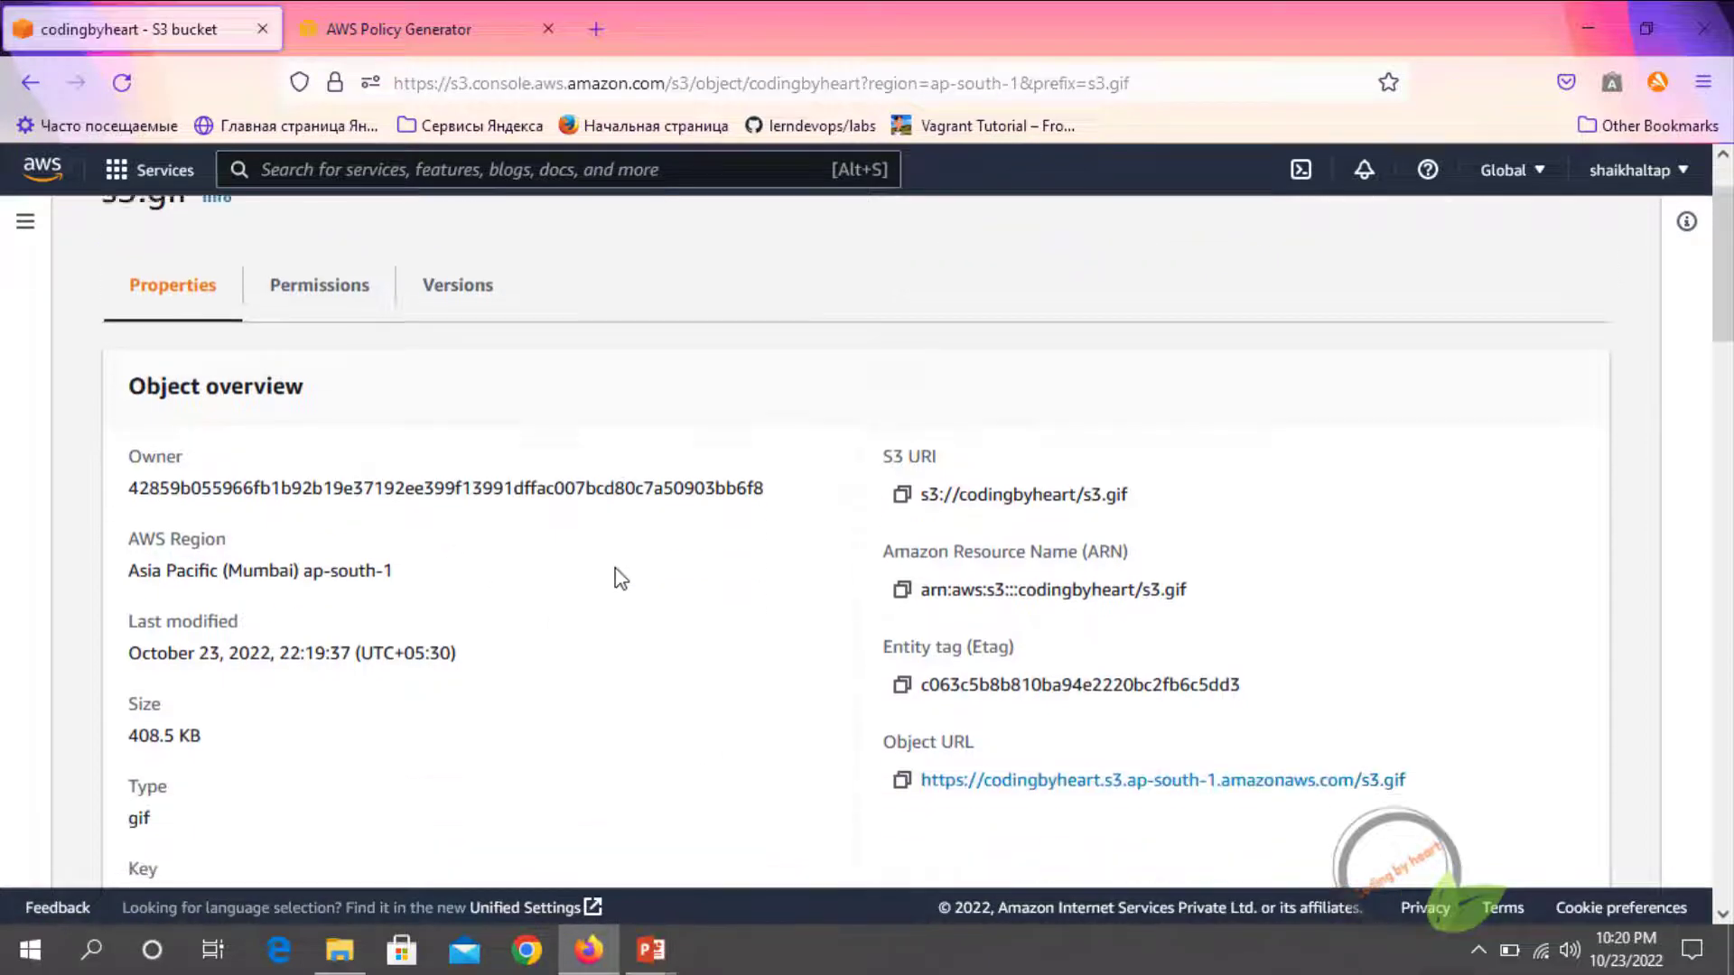
scroll(470, 567, "up", 3)
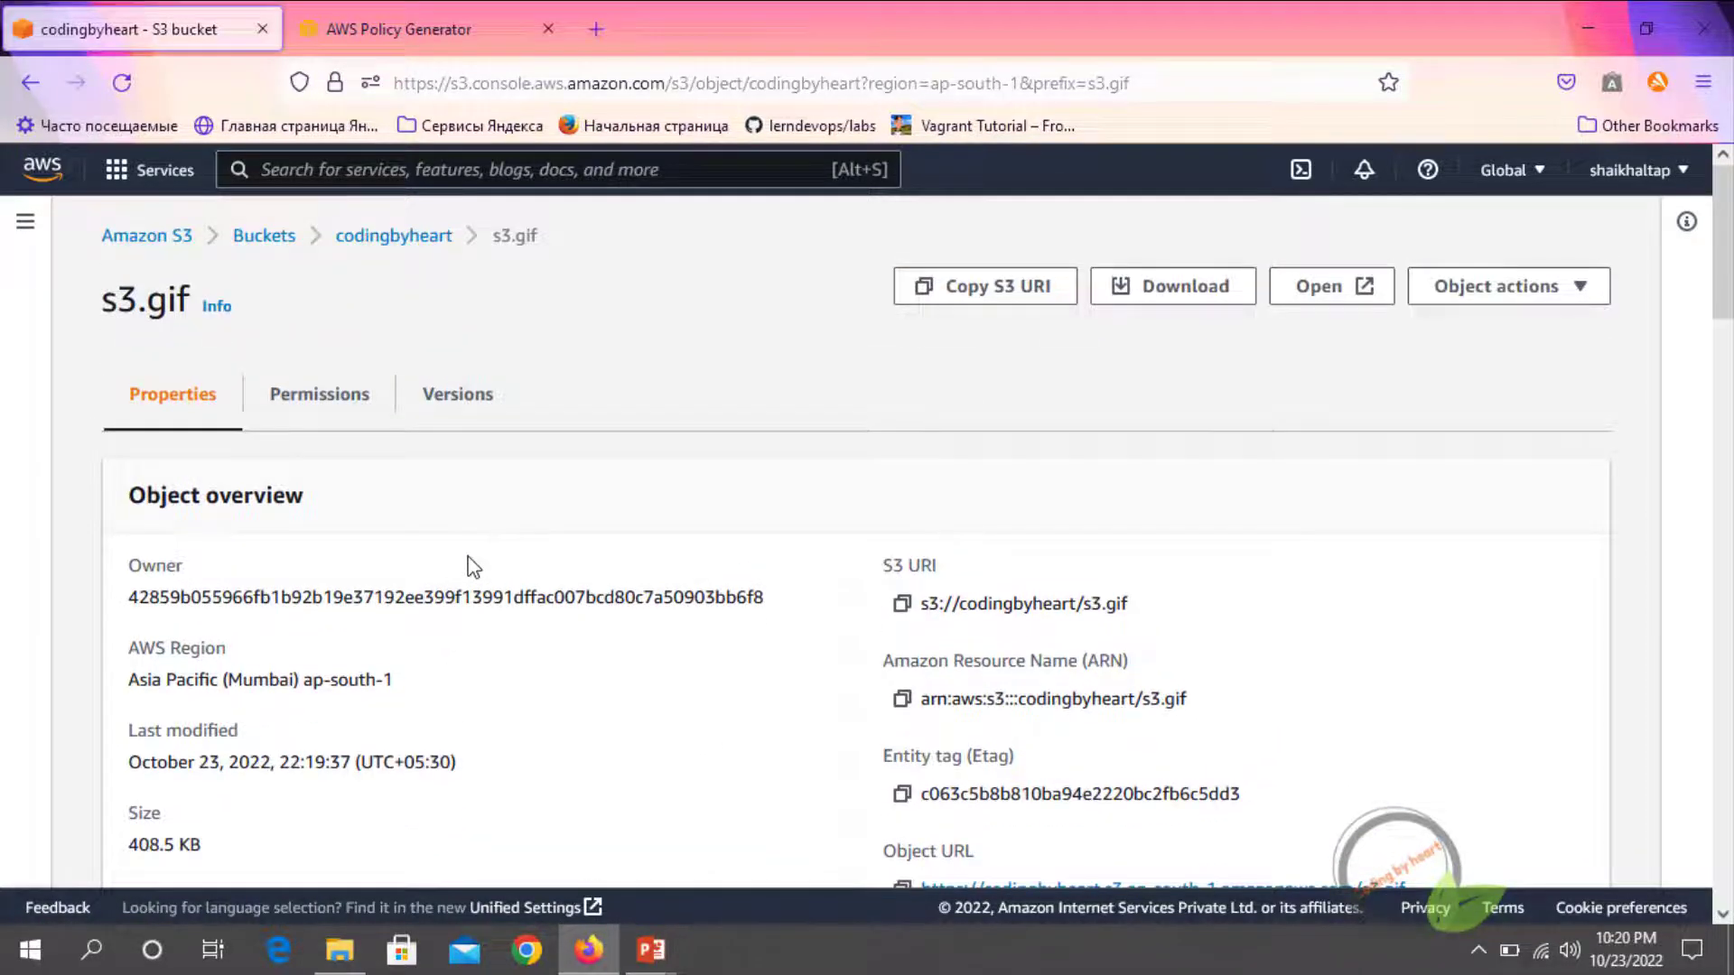
scroll(470, 569, "down", 3)
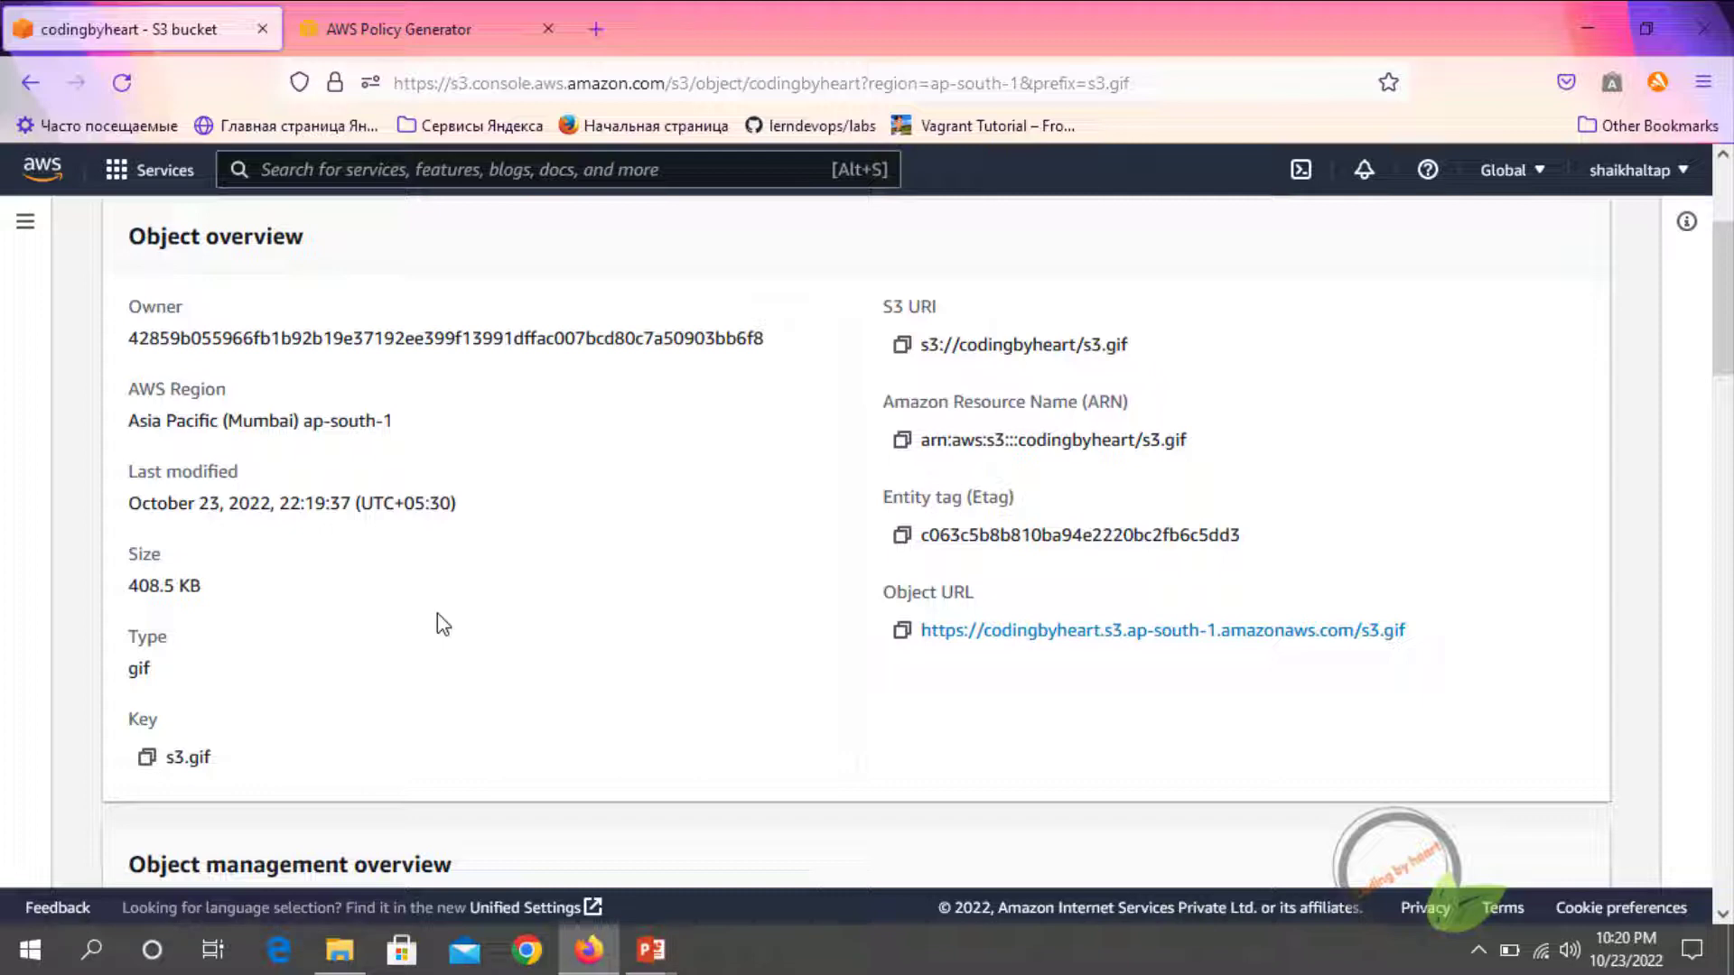
scroll(542, 551, "up", 3)
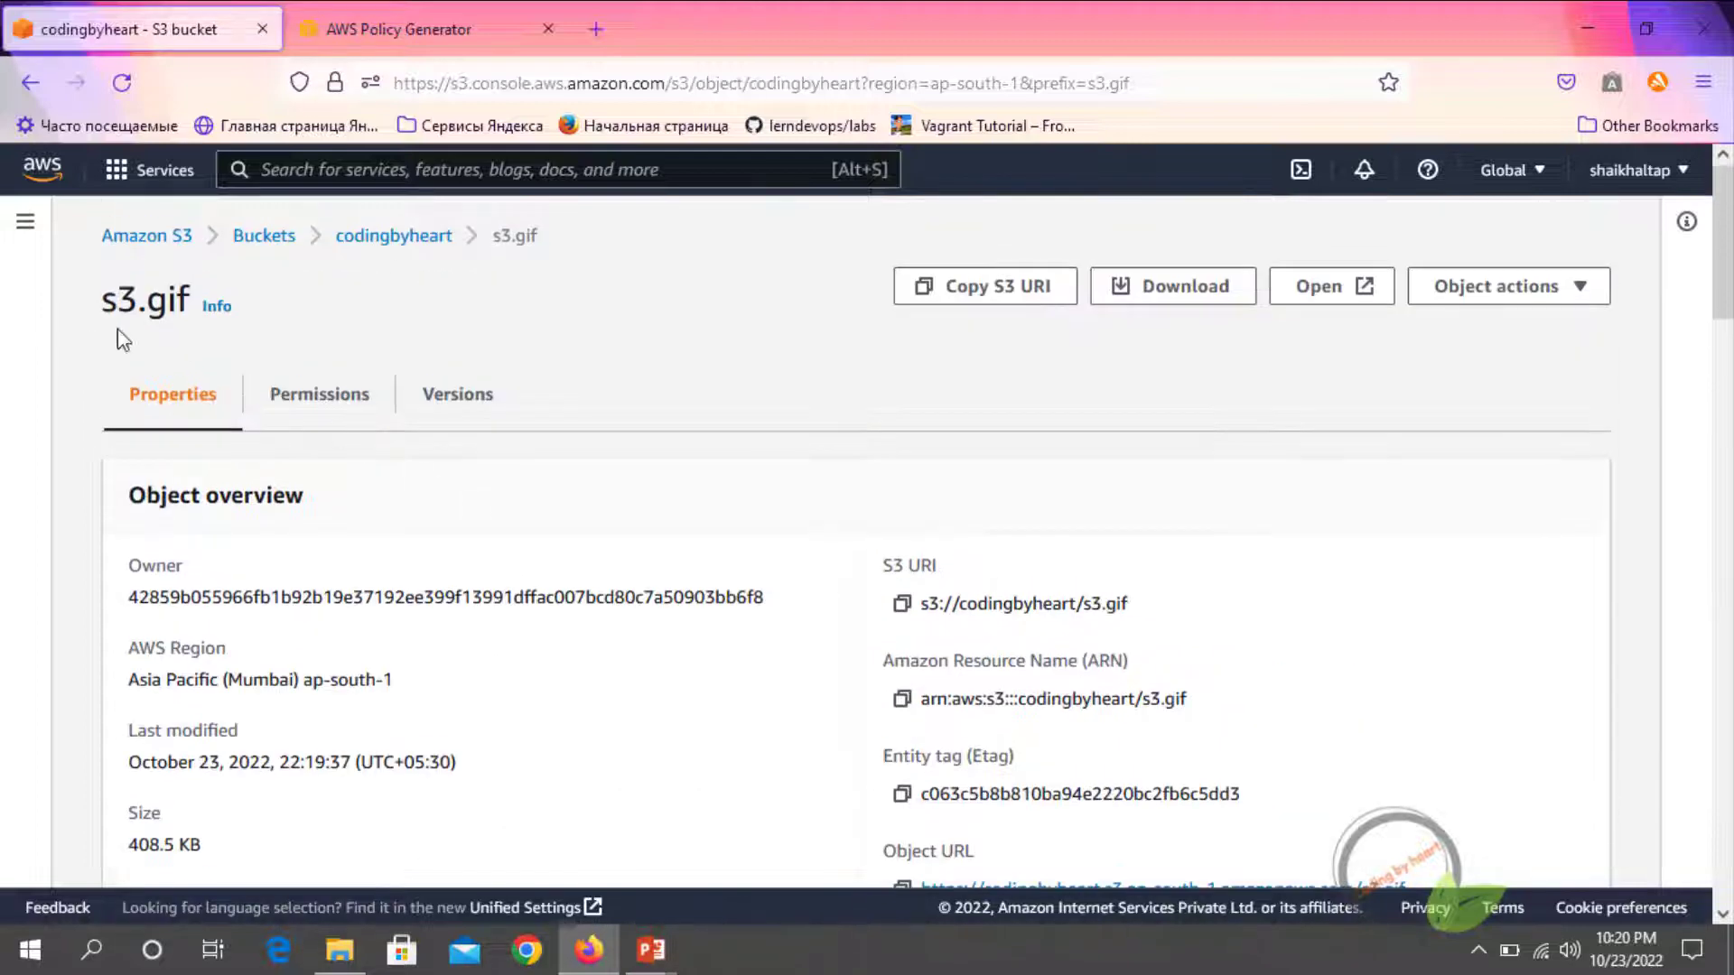
scroll(920, 673, "down", 3)
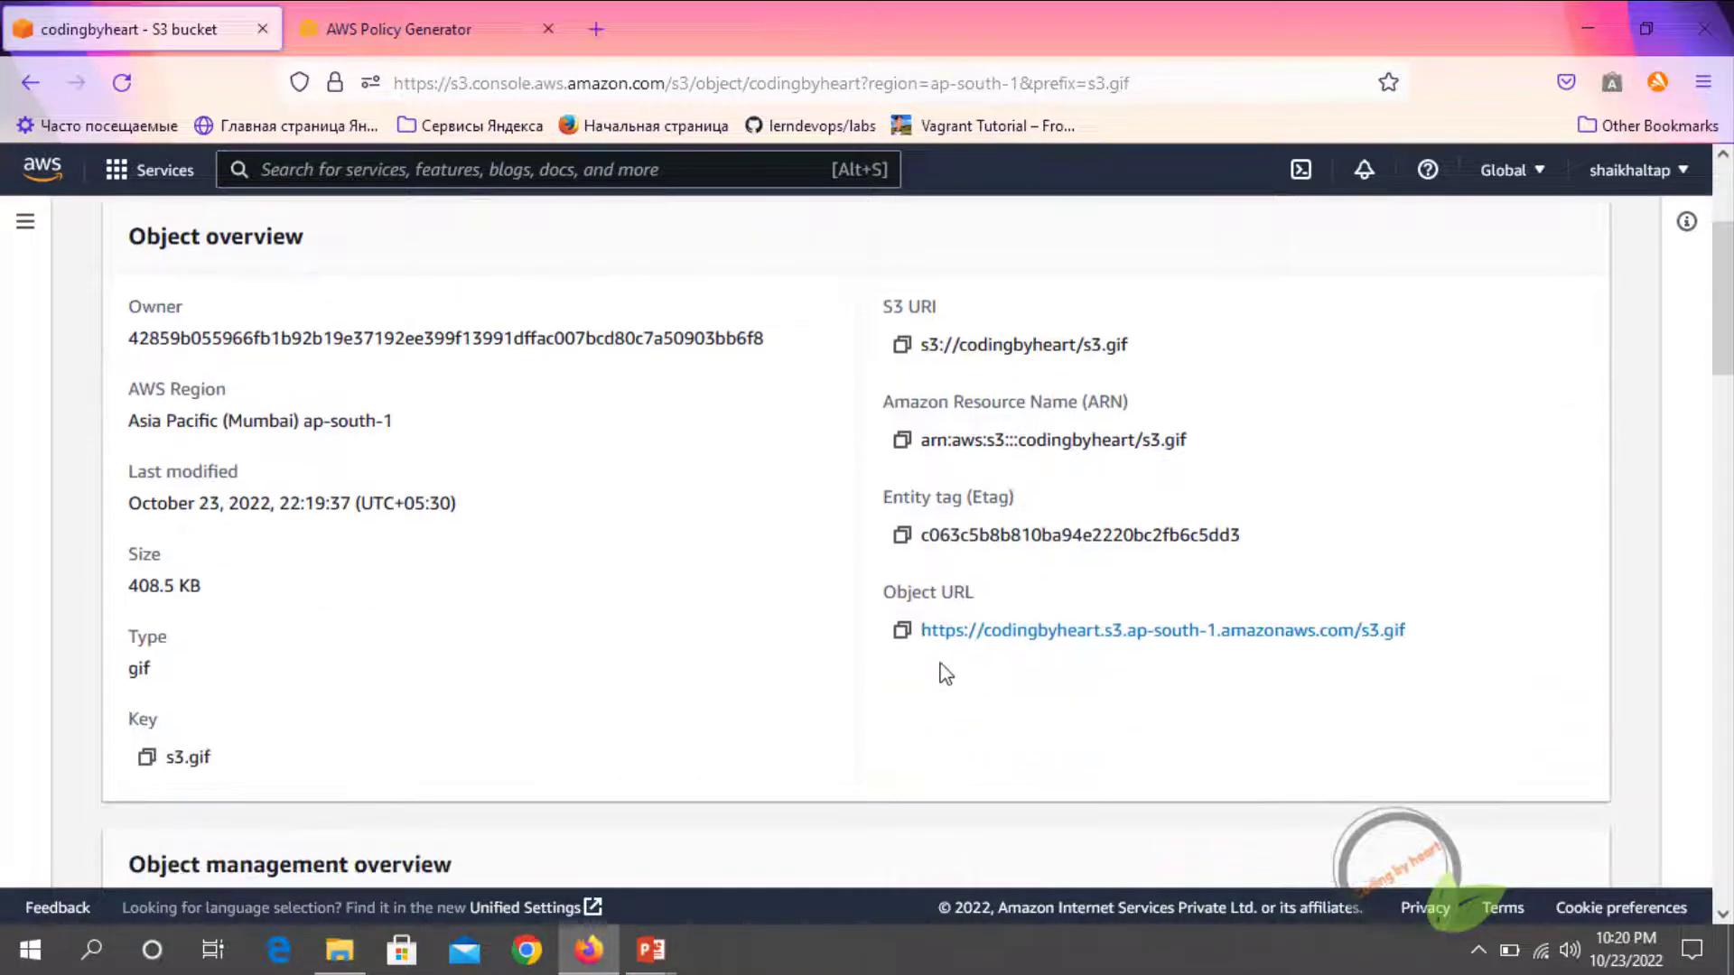
Copy the s3.gif object URL and open it in a new browser tab to test public access
right_click(1069, 631)
left_click(1120, 488)
left_click(603, 25)
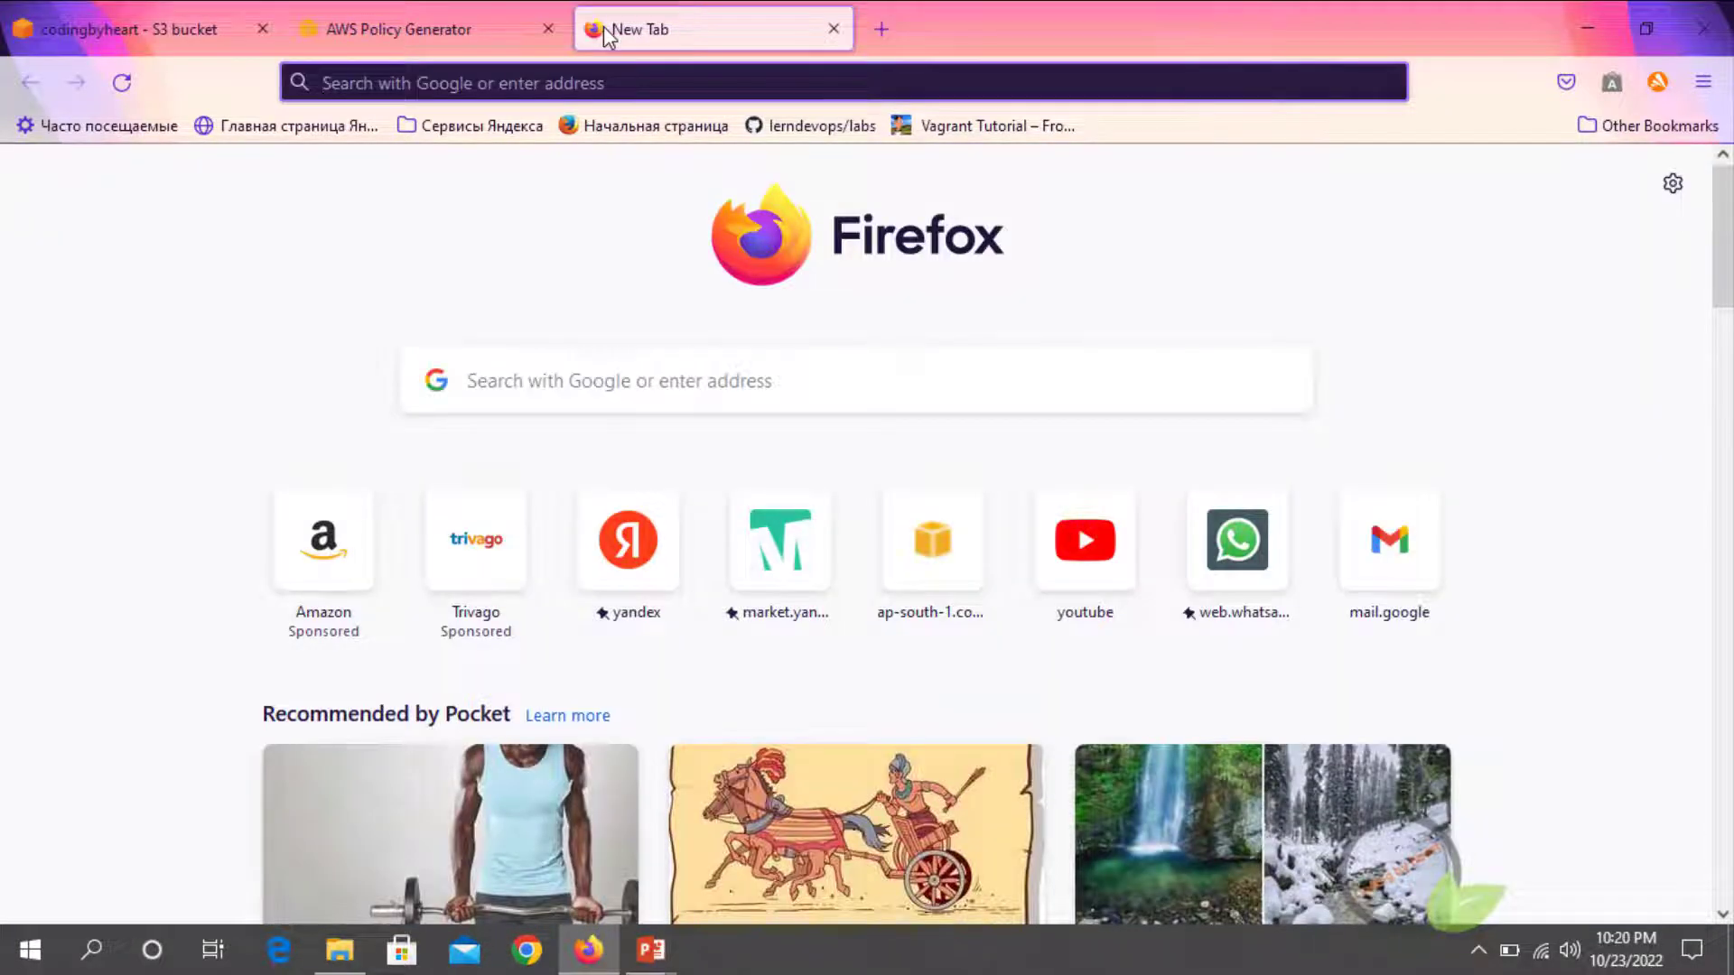
key("ctrl+v")
key("Return")
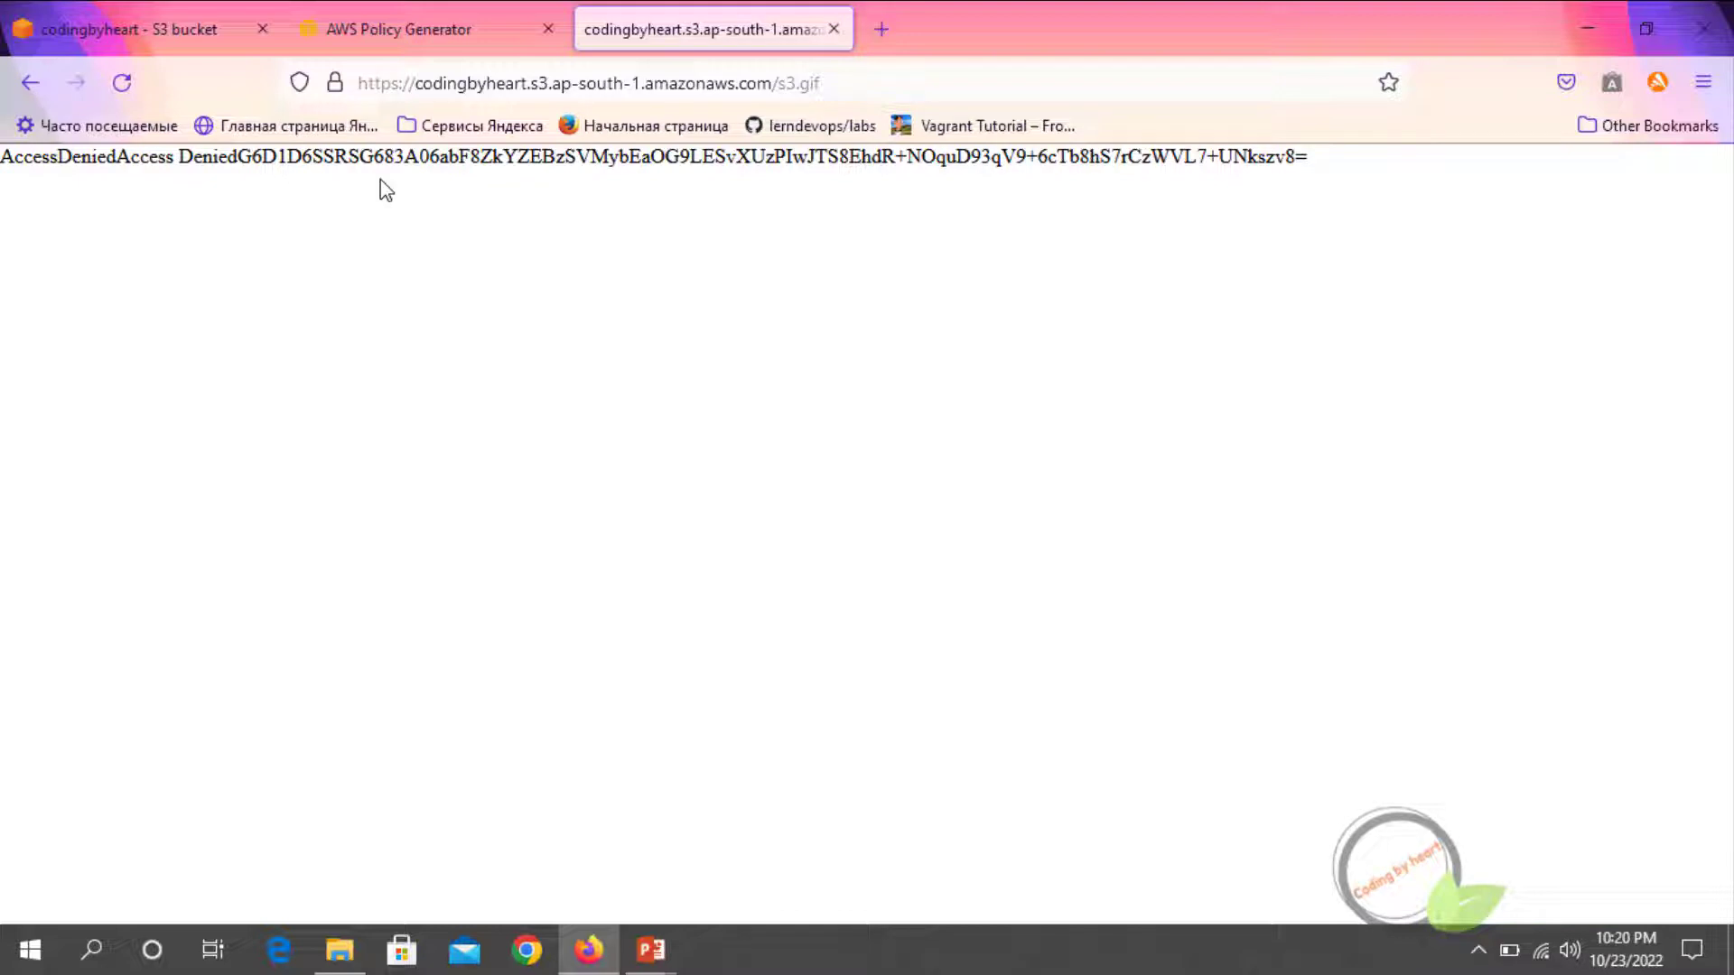
Return to the S3 console and open the codingbyheart bucket from the bucket list
left_click(53, 27)
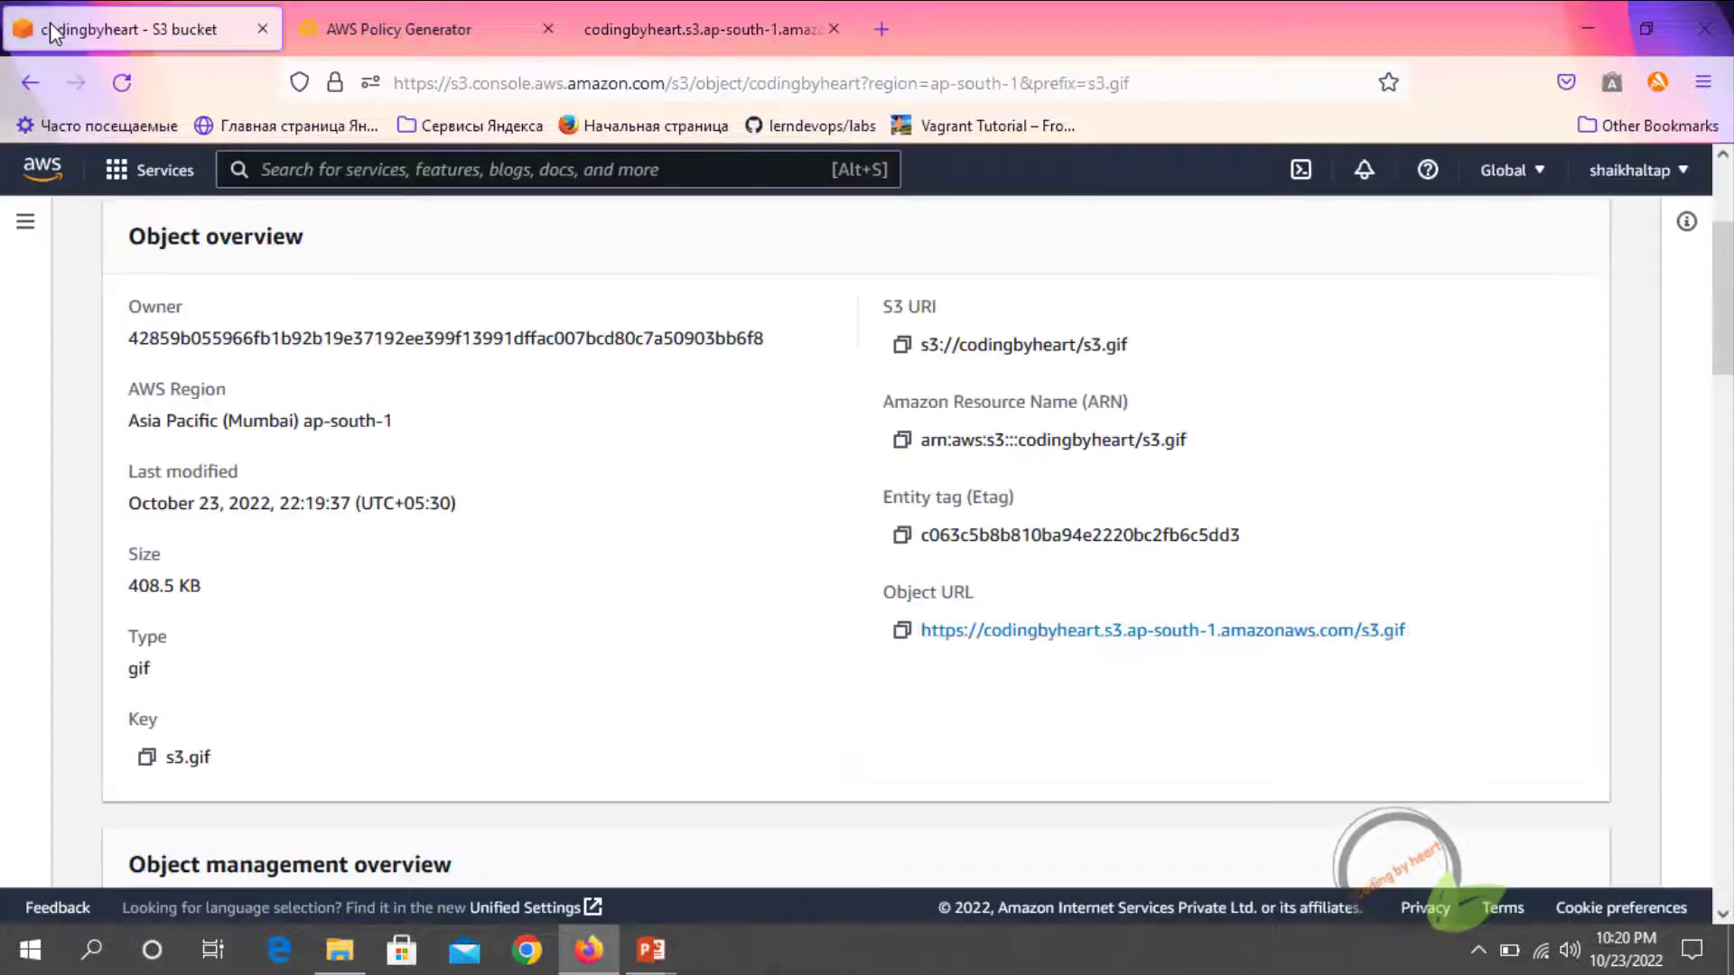
scroll(595, 546, "down", 2)
scroll(572, 545, "up", 5)
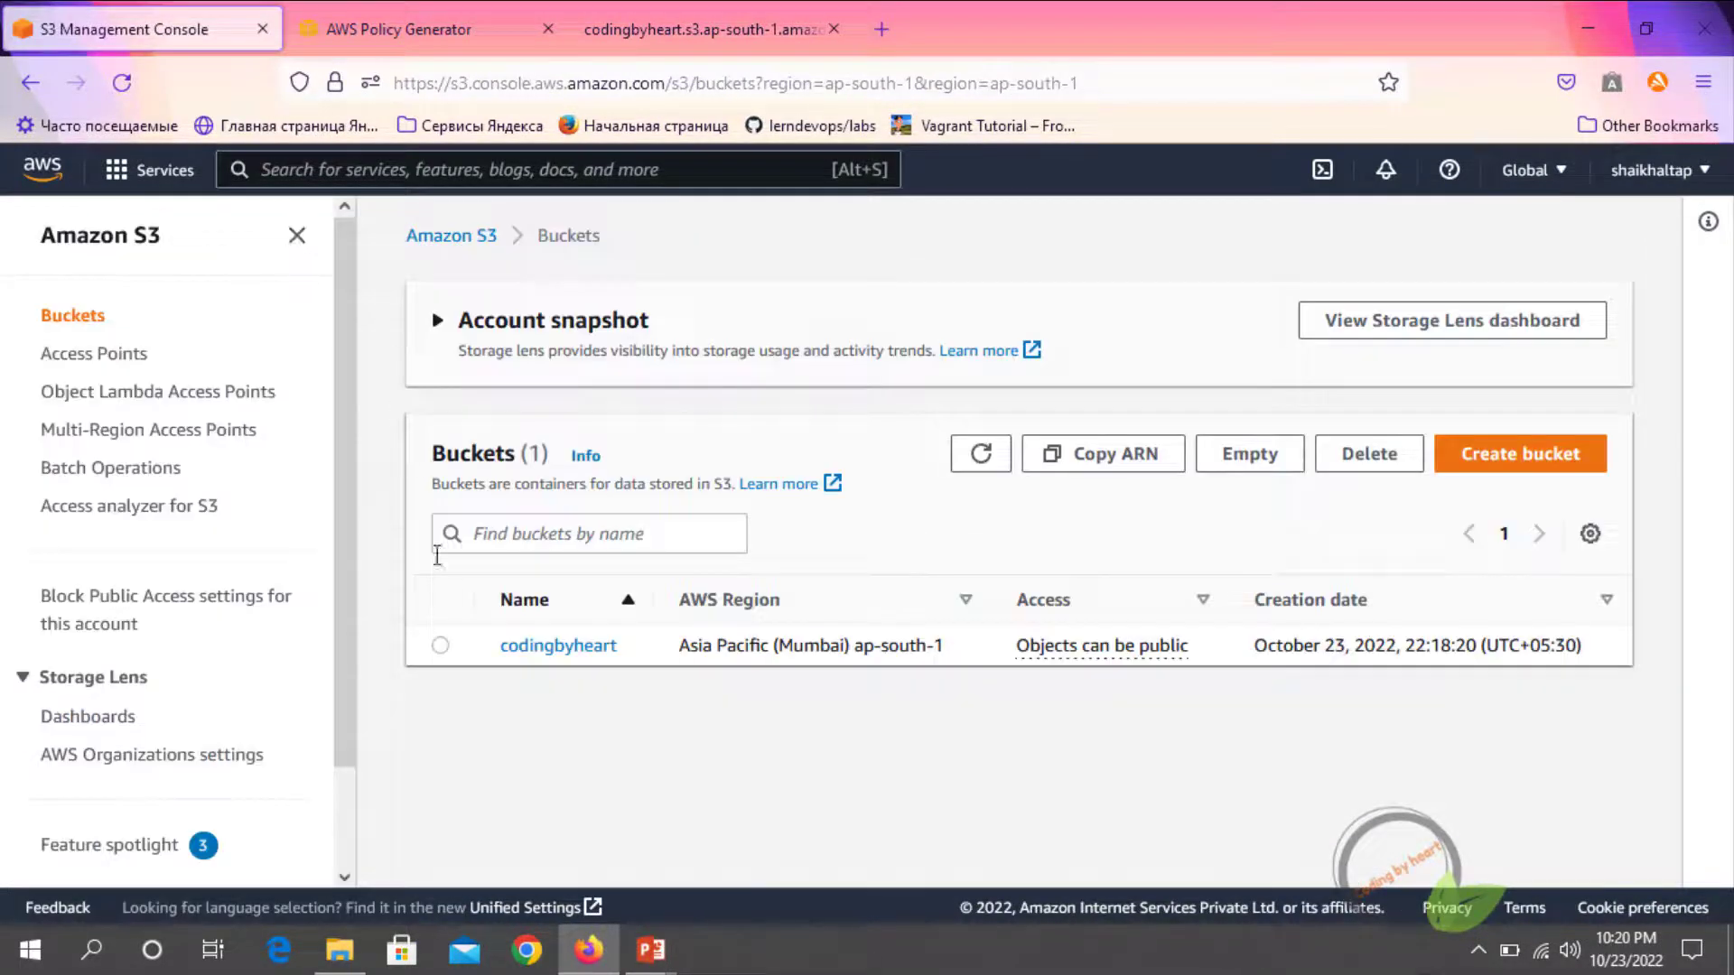
left_click(439, 645)
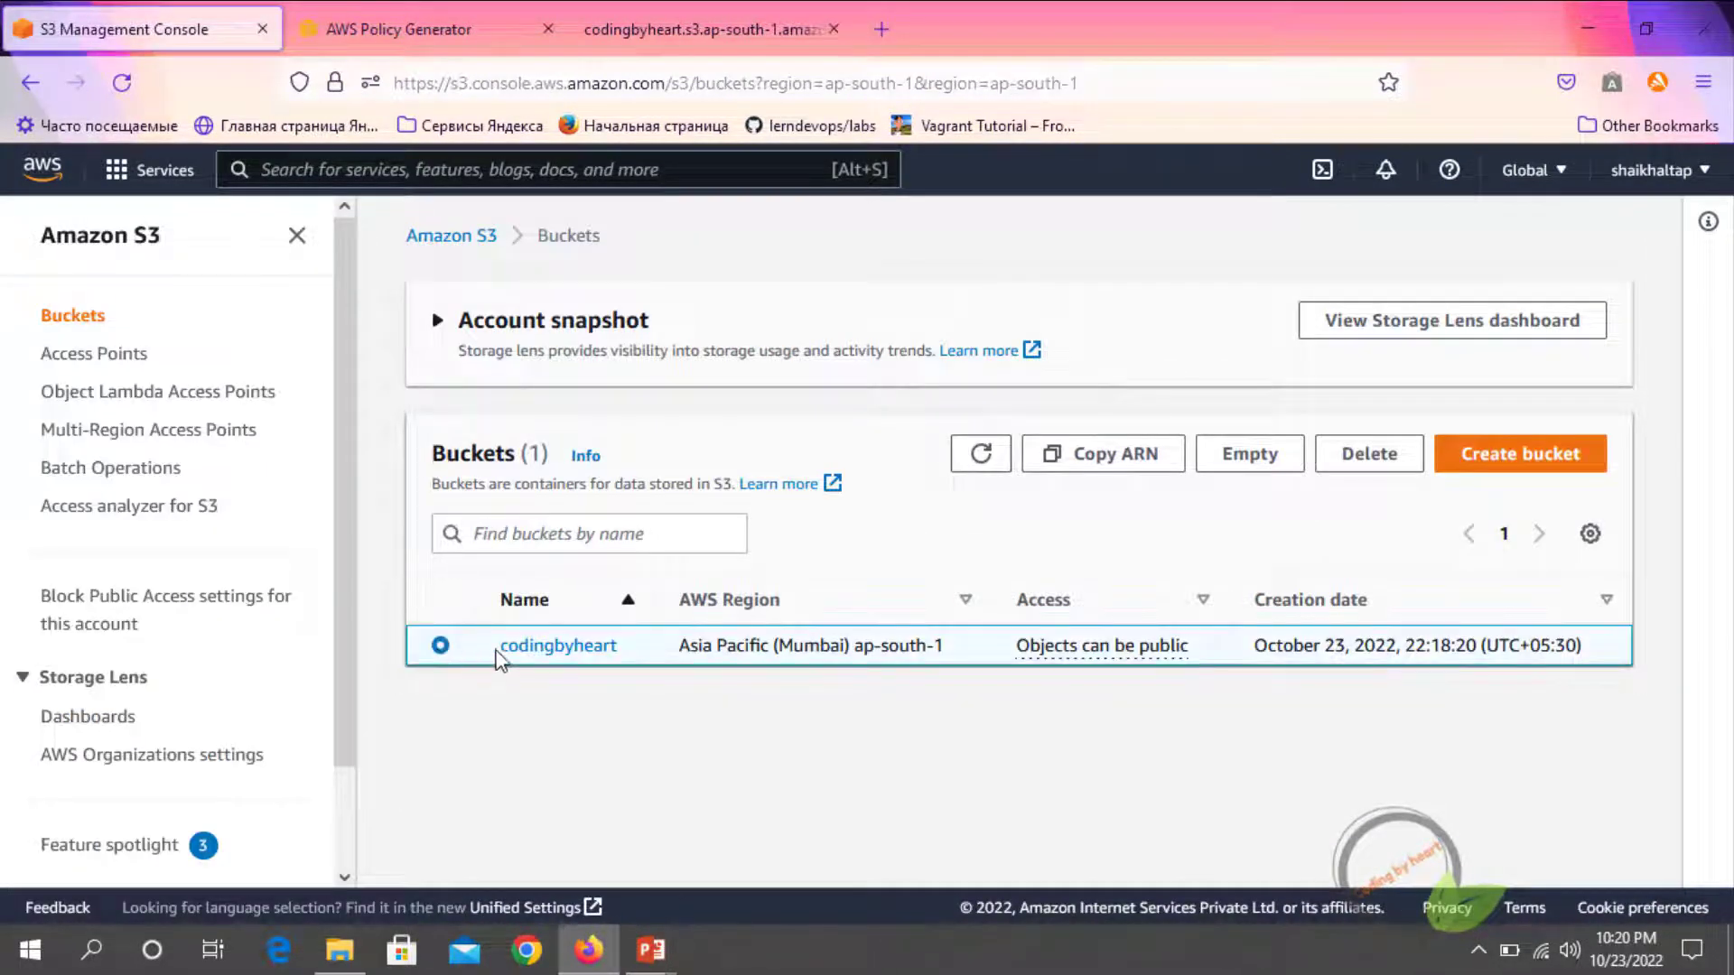
left_click(545, 650)
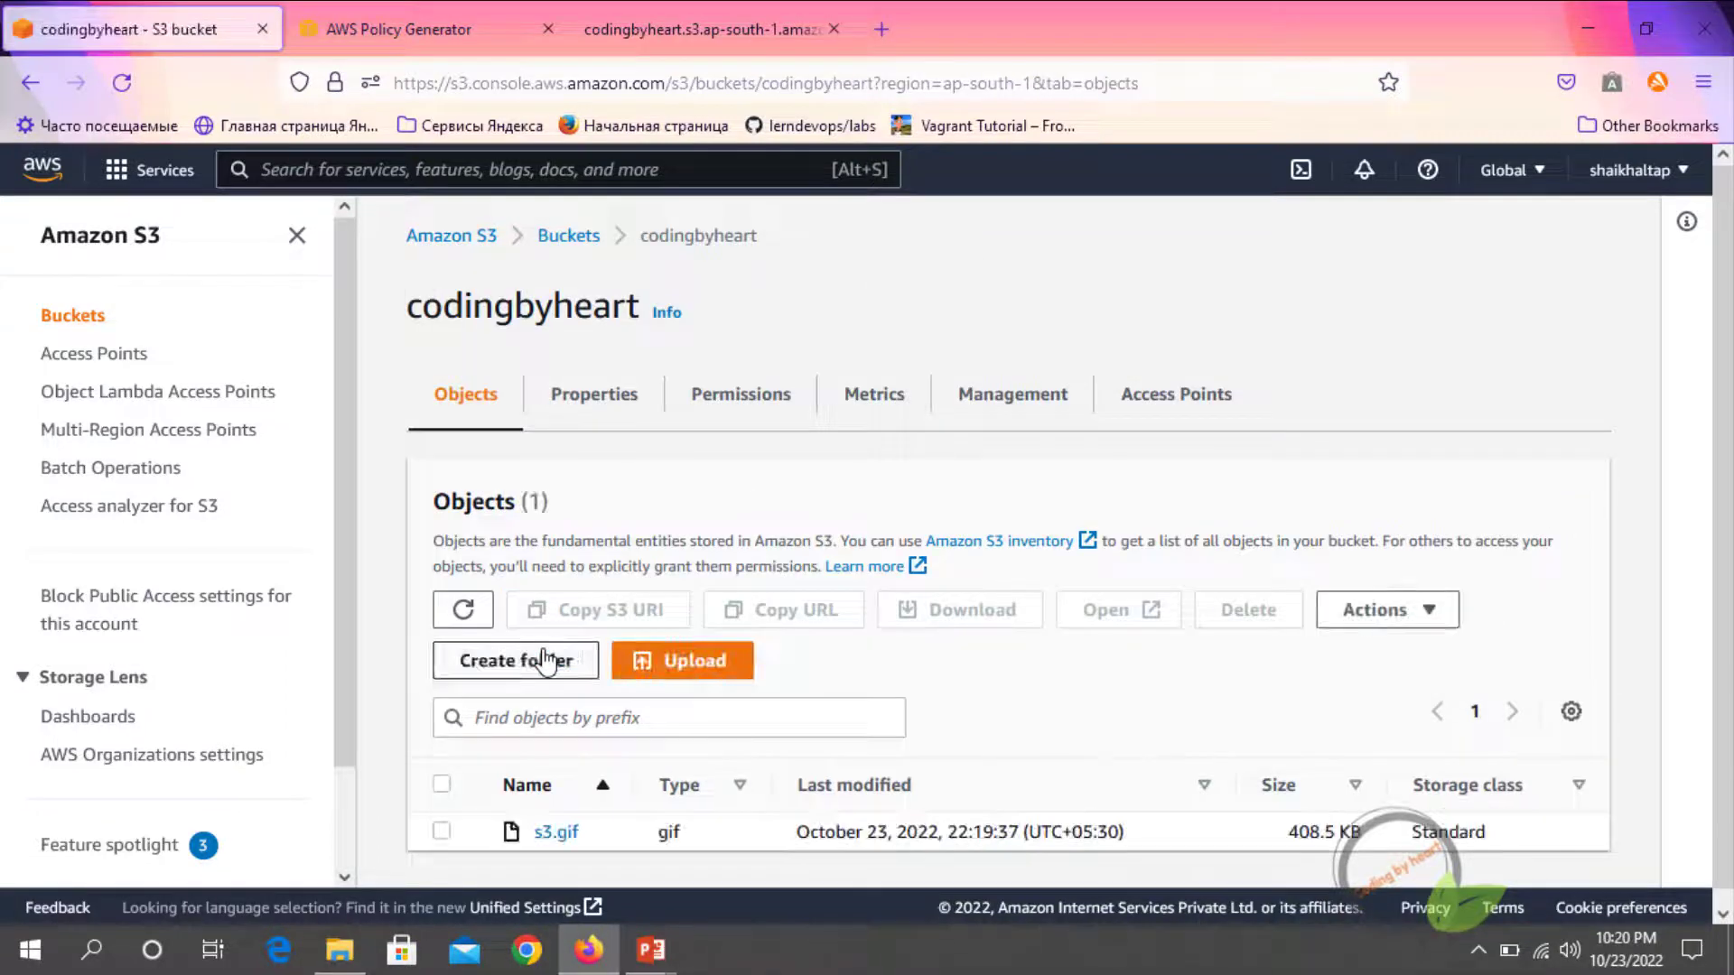
Check the codingbyheart bucket's public access permissions and open its bucket policy for editing
left_click(732, 397)
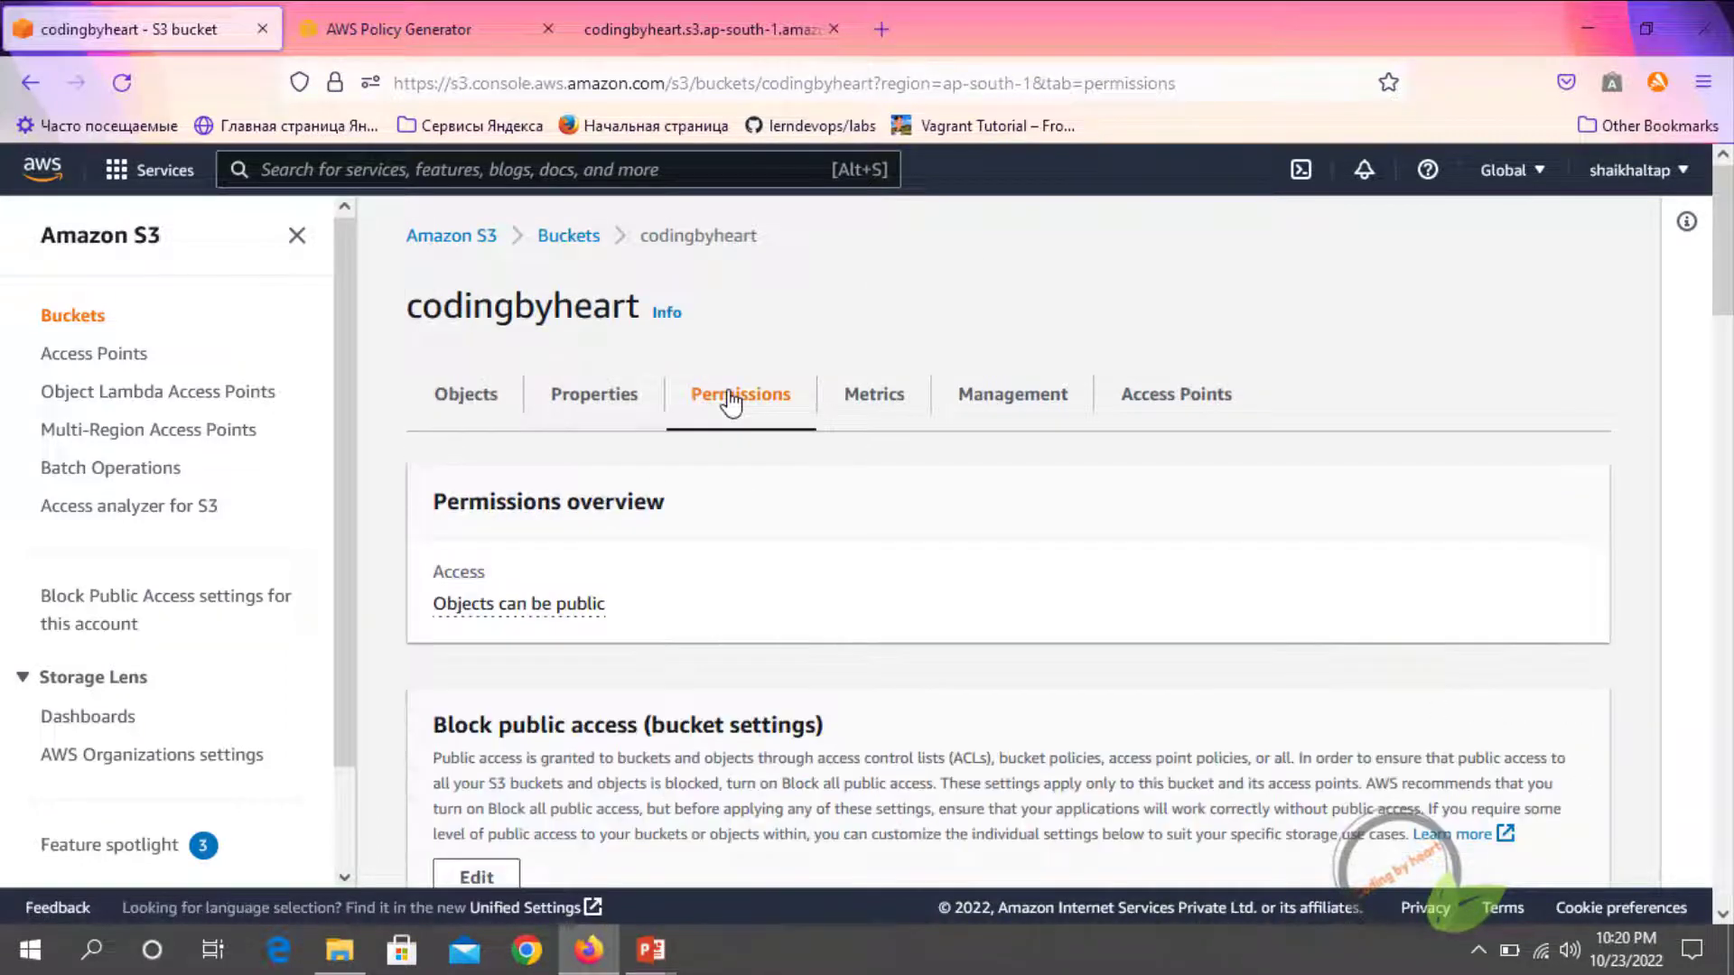
scroll(541, 704, "down", 2)
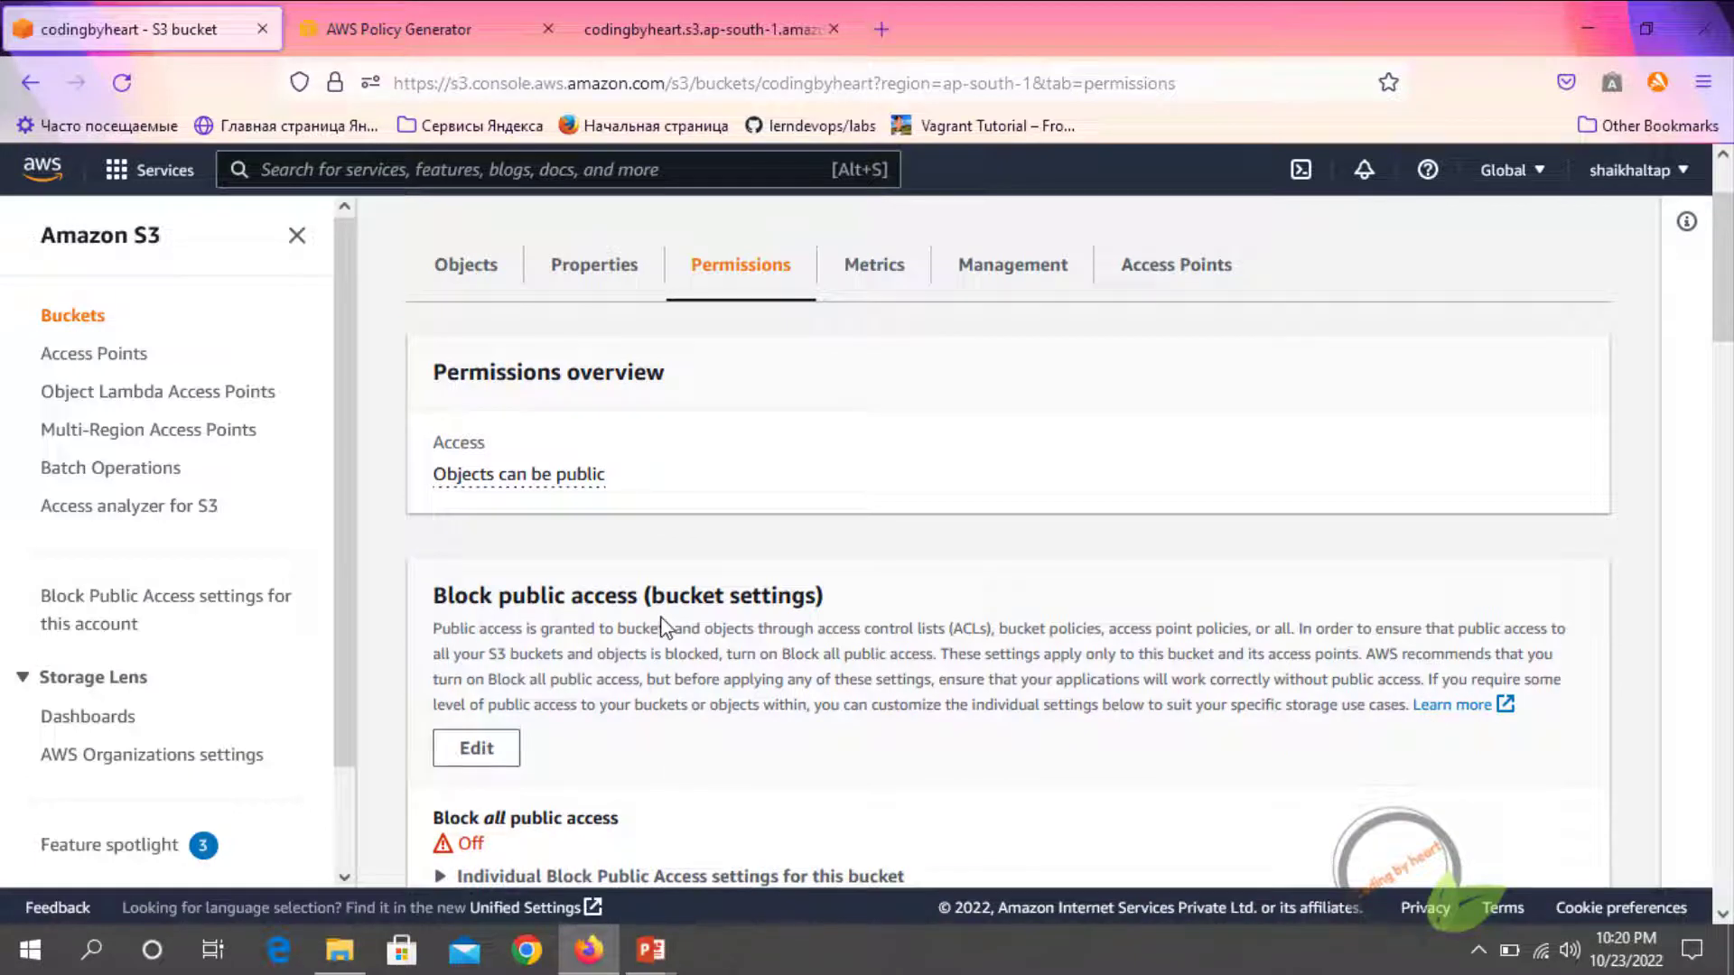
scroll(658, 623, "down", 4)
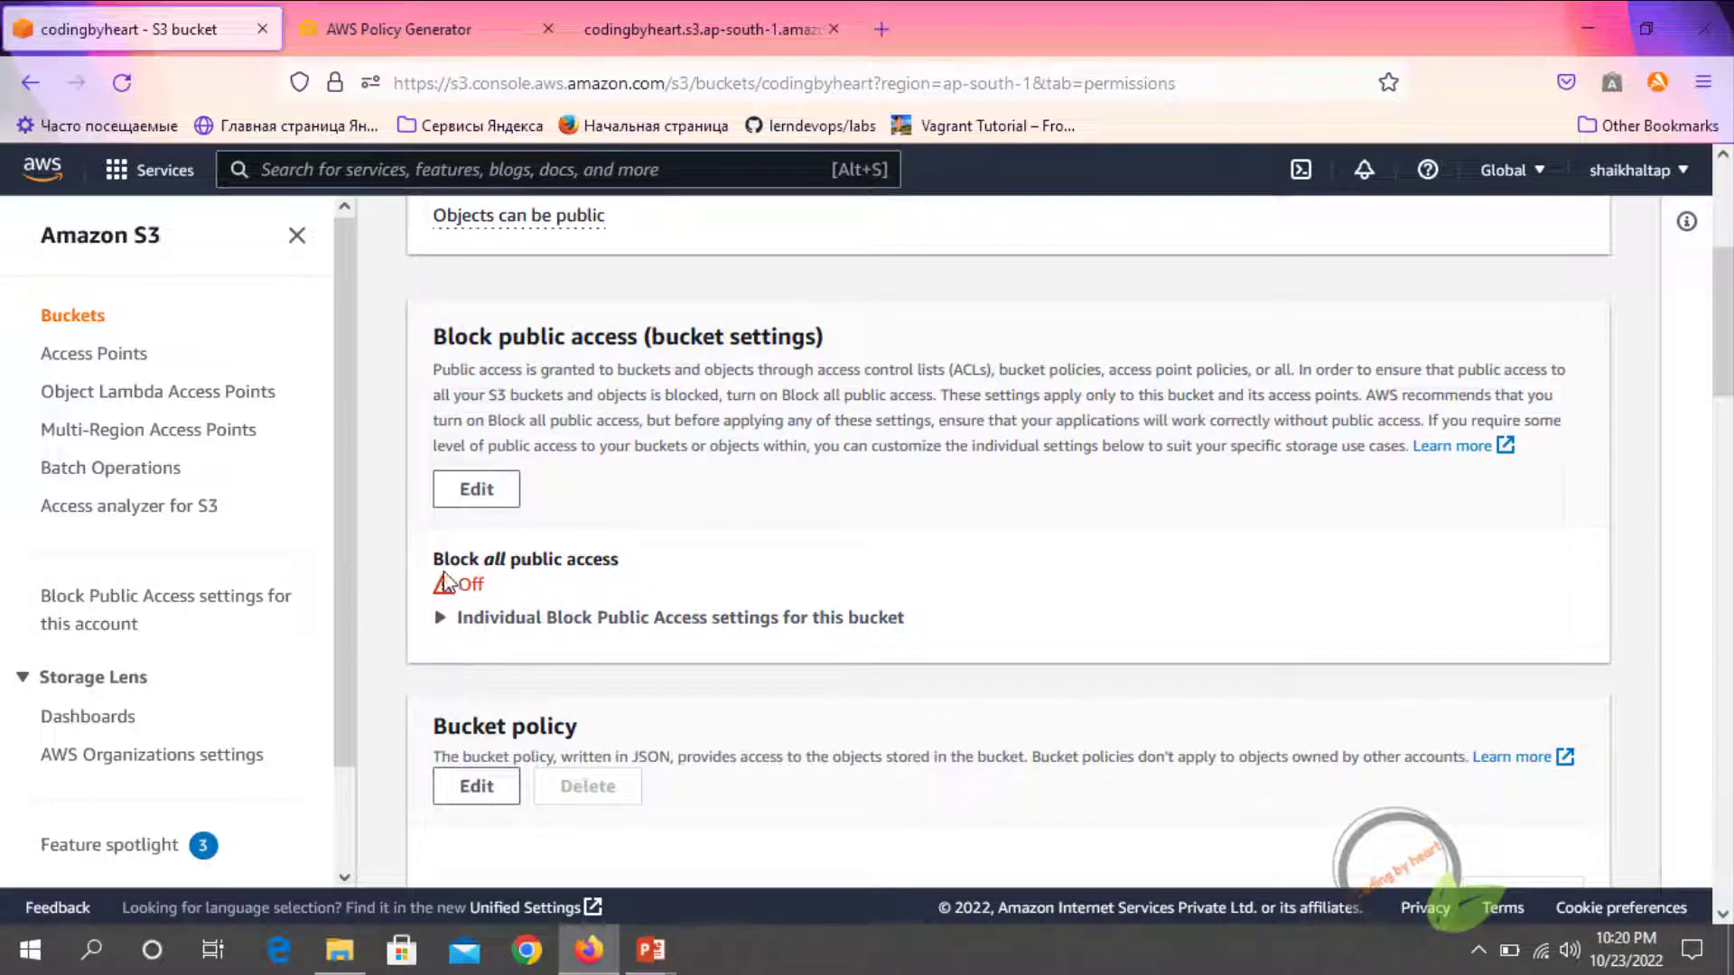
scroll(603, 585, "down", 4)
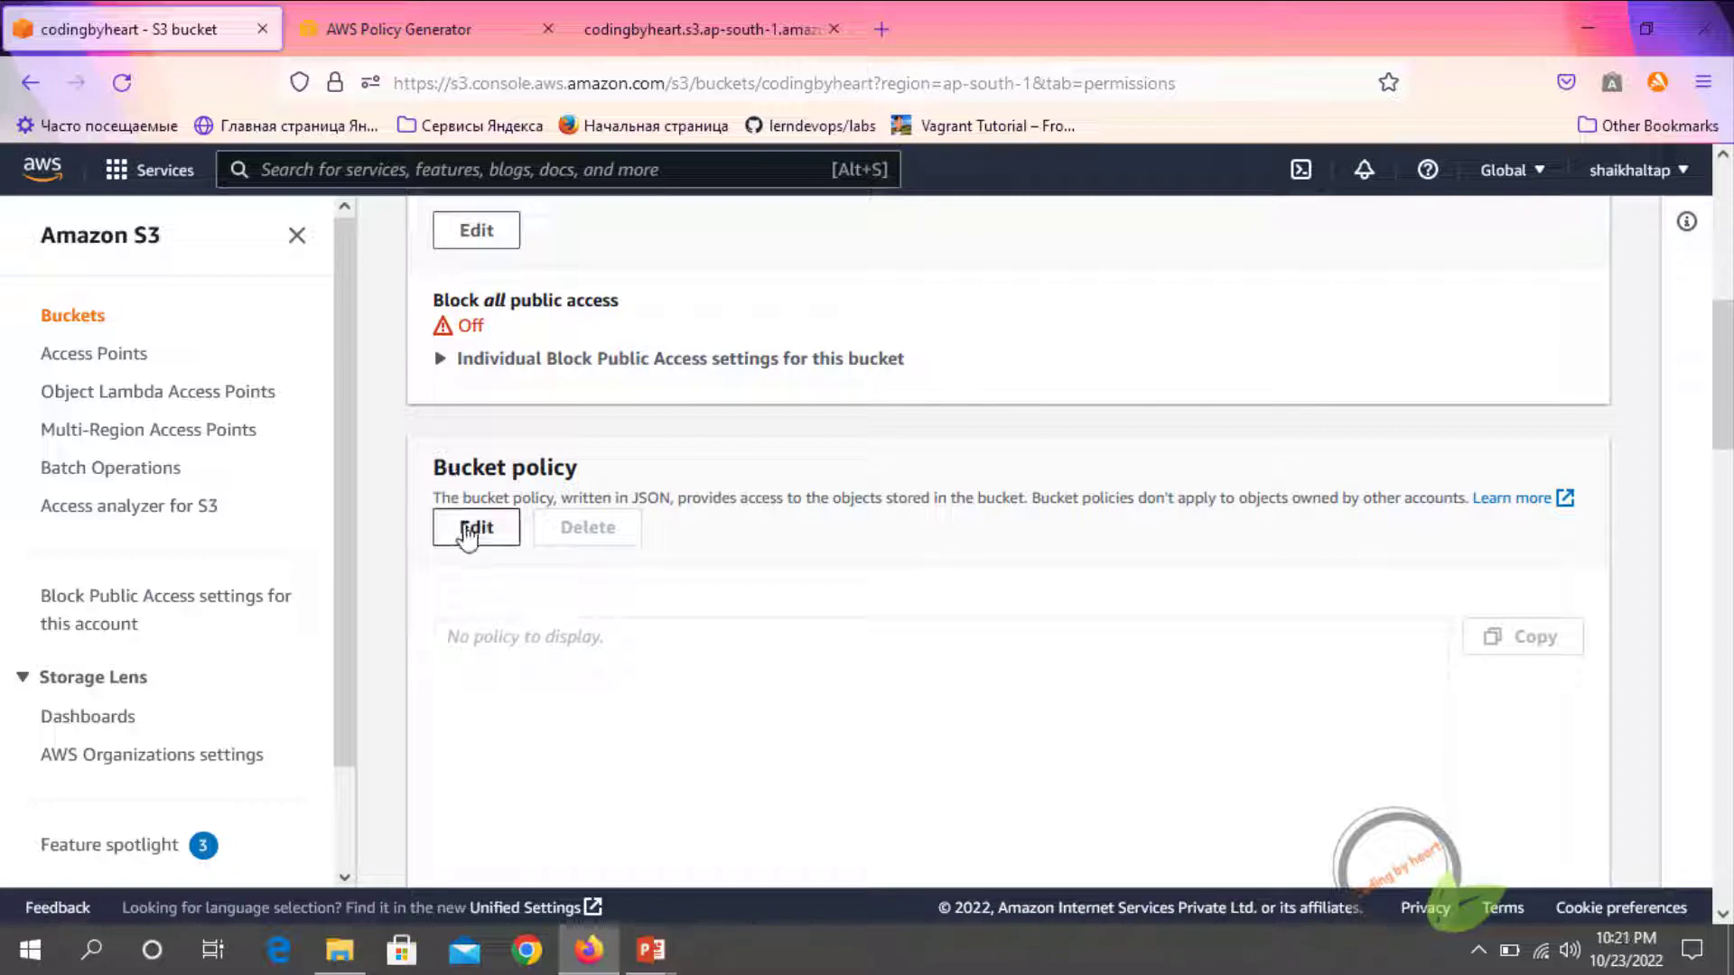
left_click(469, 533)
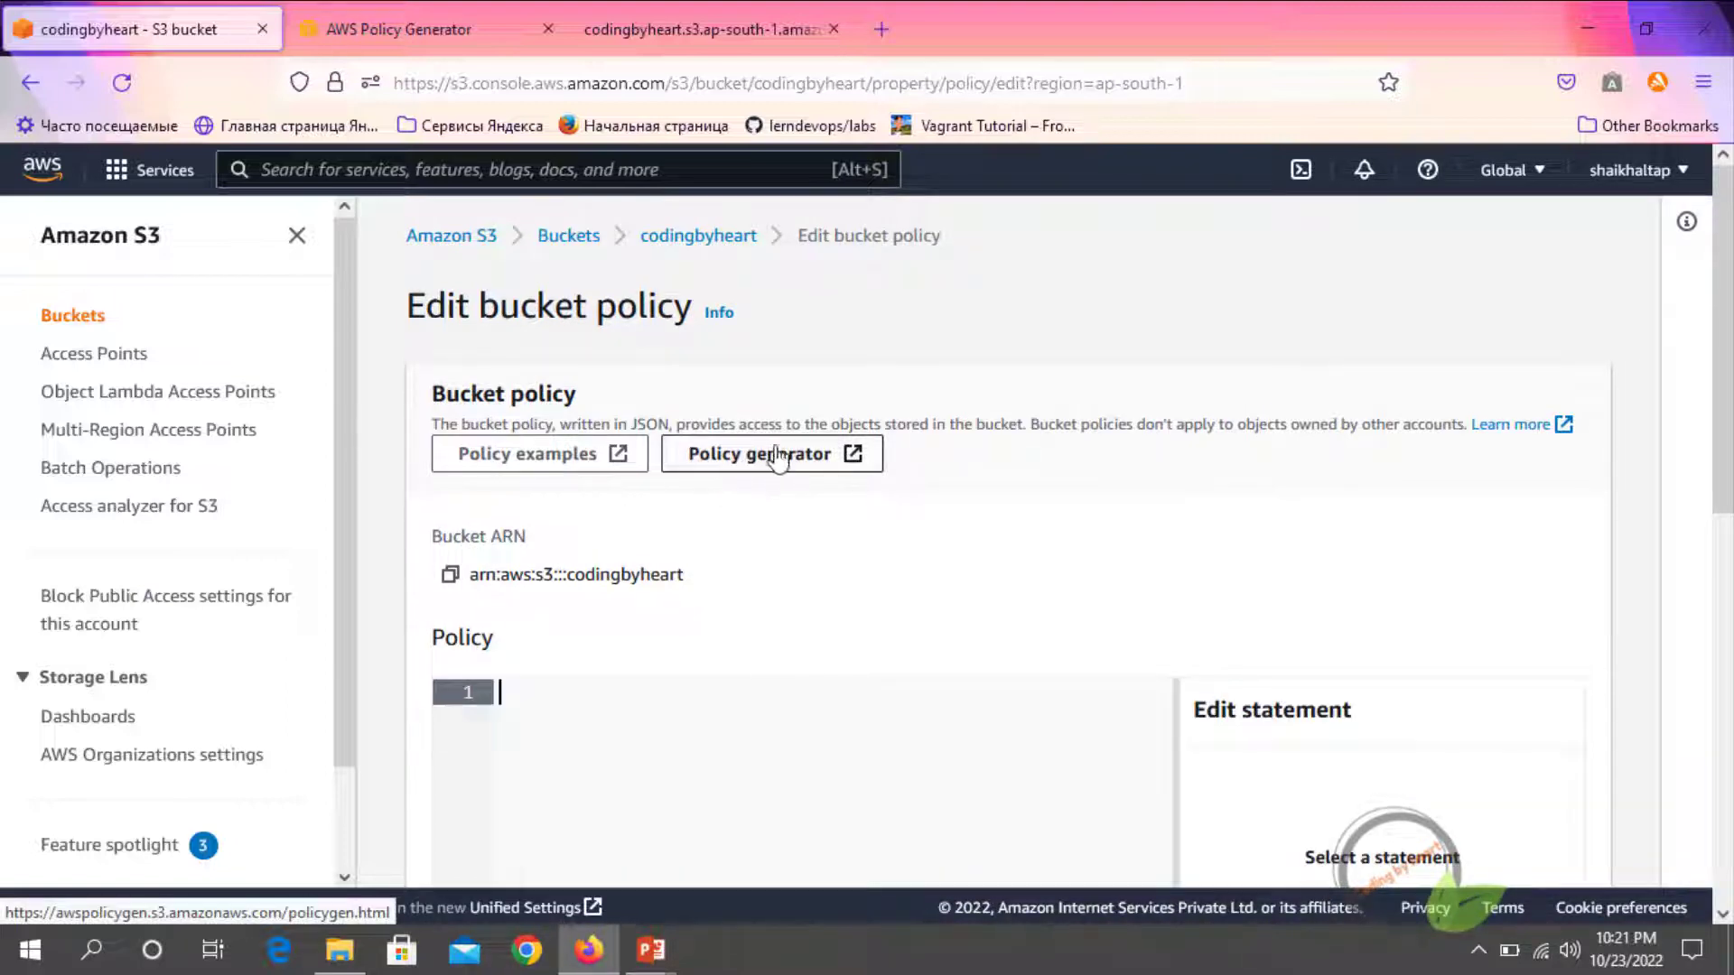
scroll(575, 653, "down", 2)
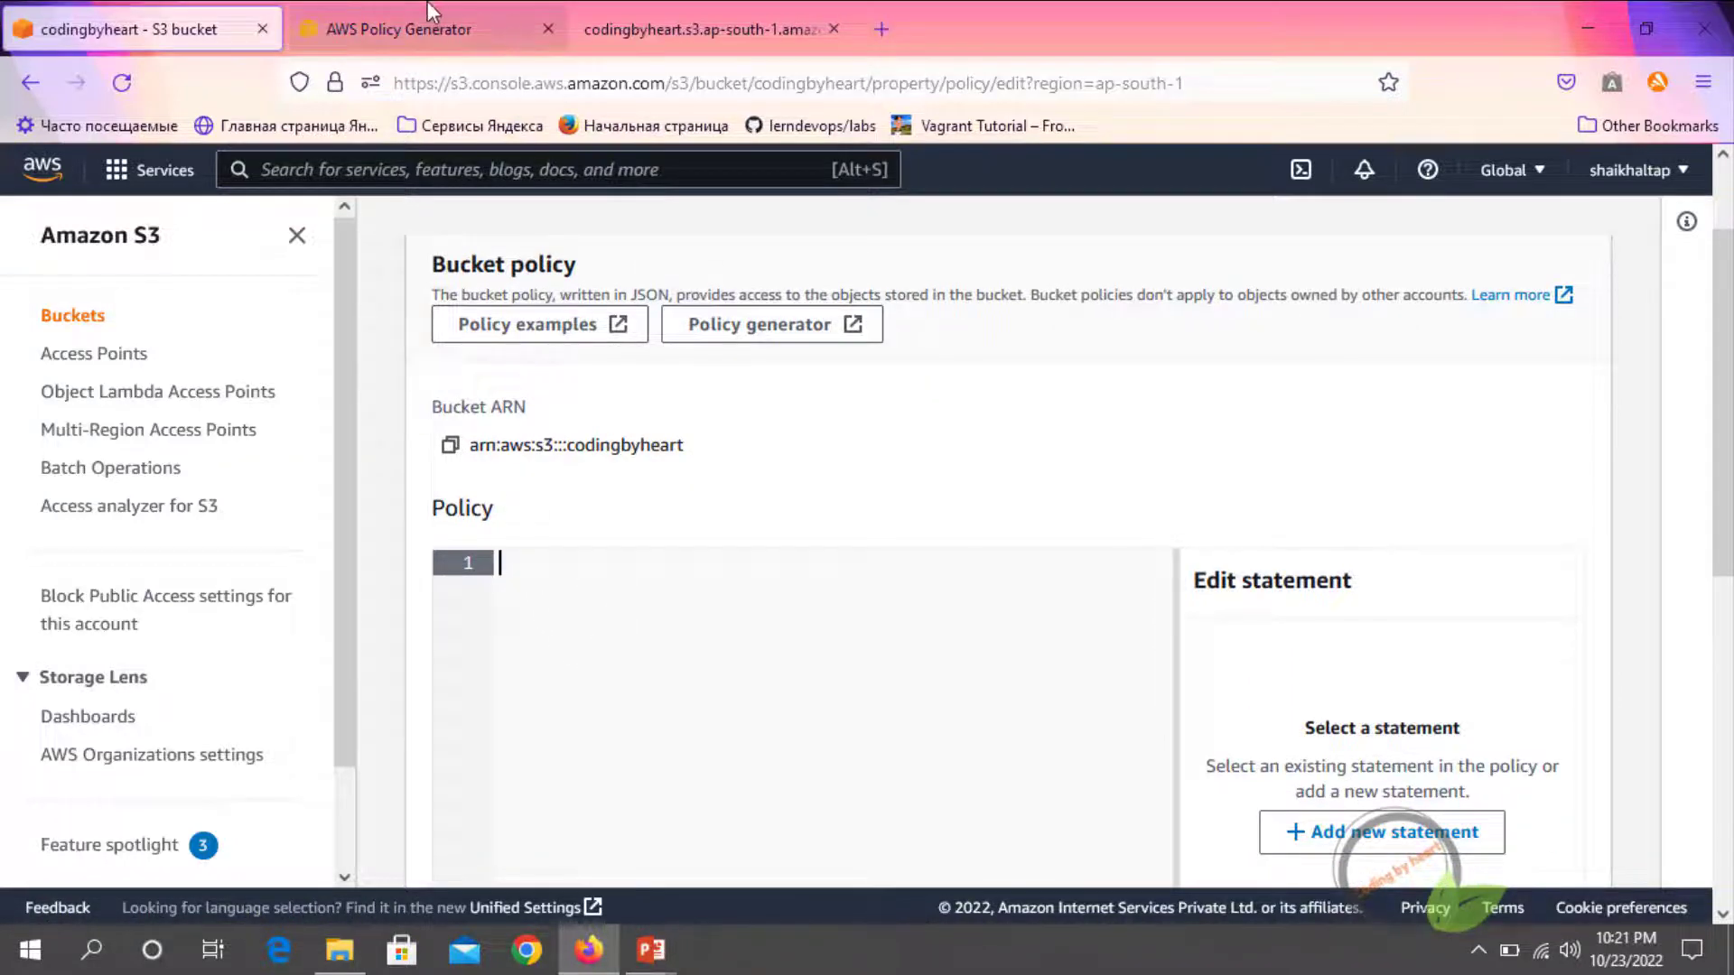
Switch to the AWS Policy Generator and set the policy type to S3 Bucket Policy
left_click(435, 27)
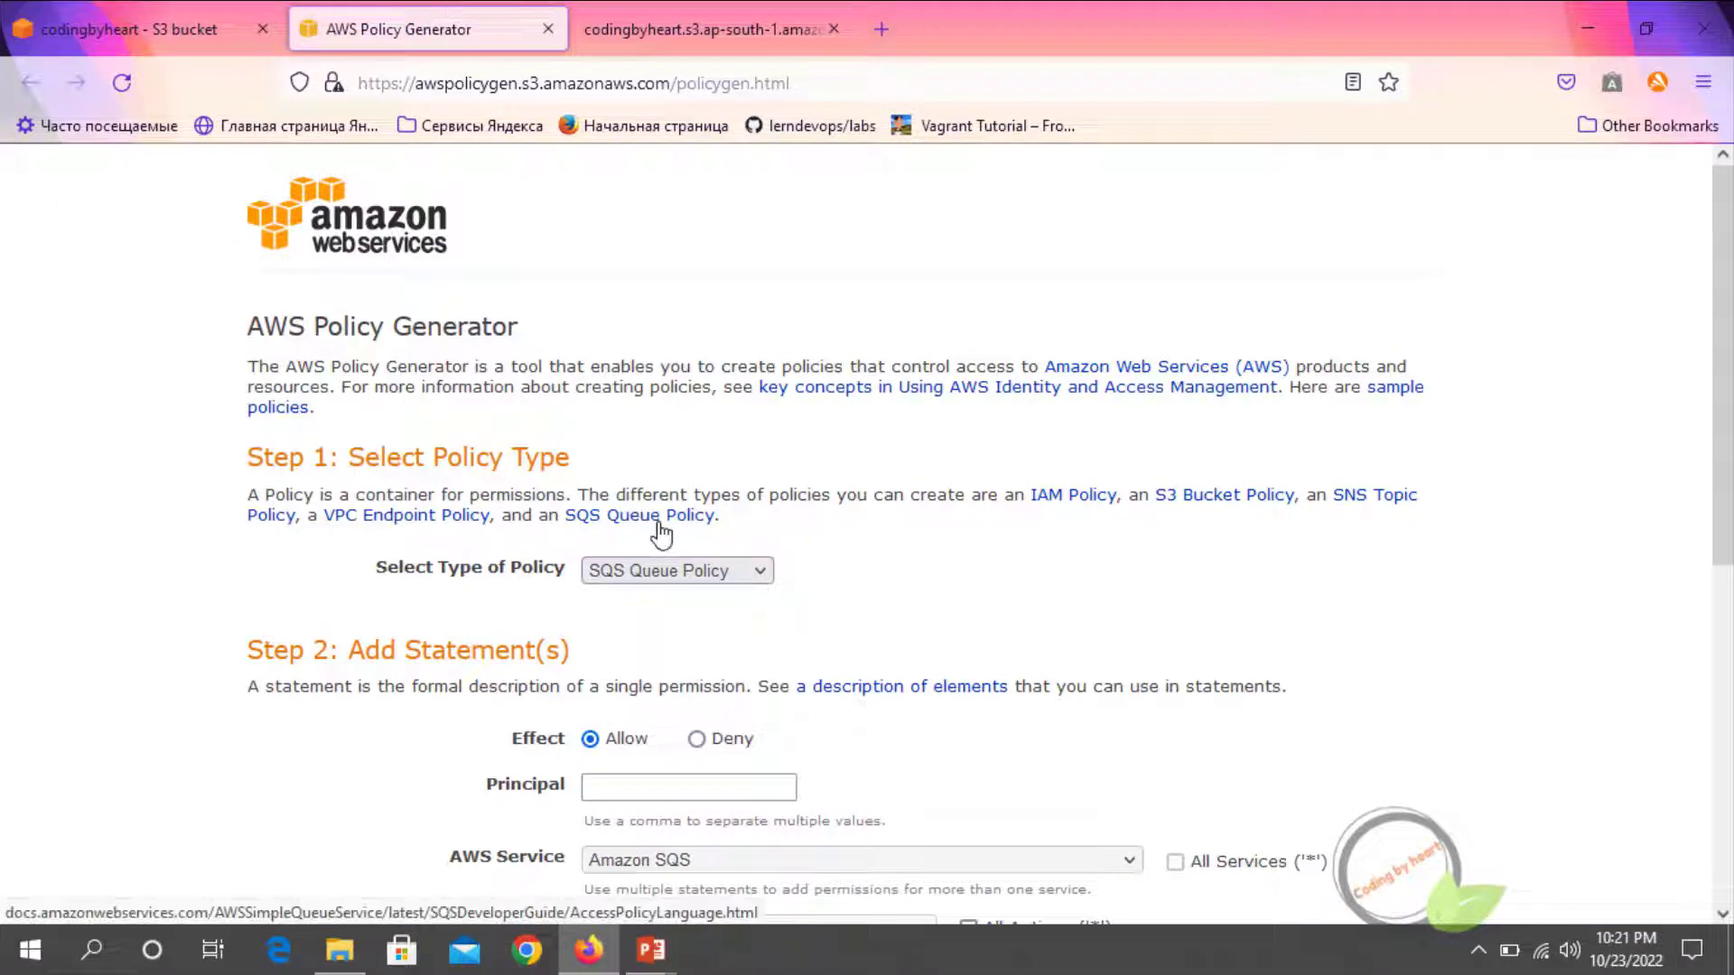
left_click(199, 29)
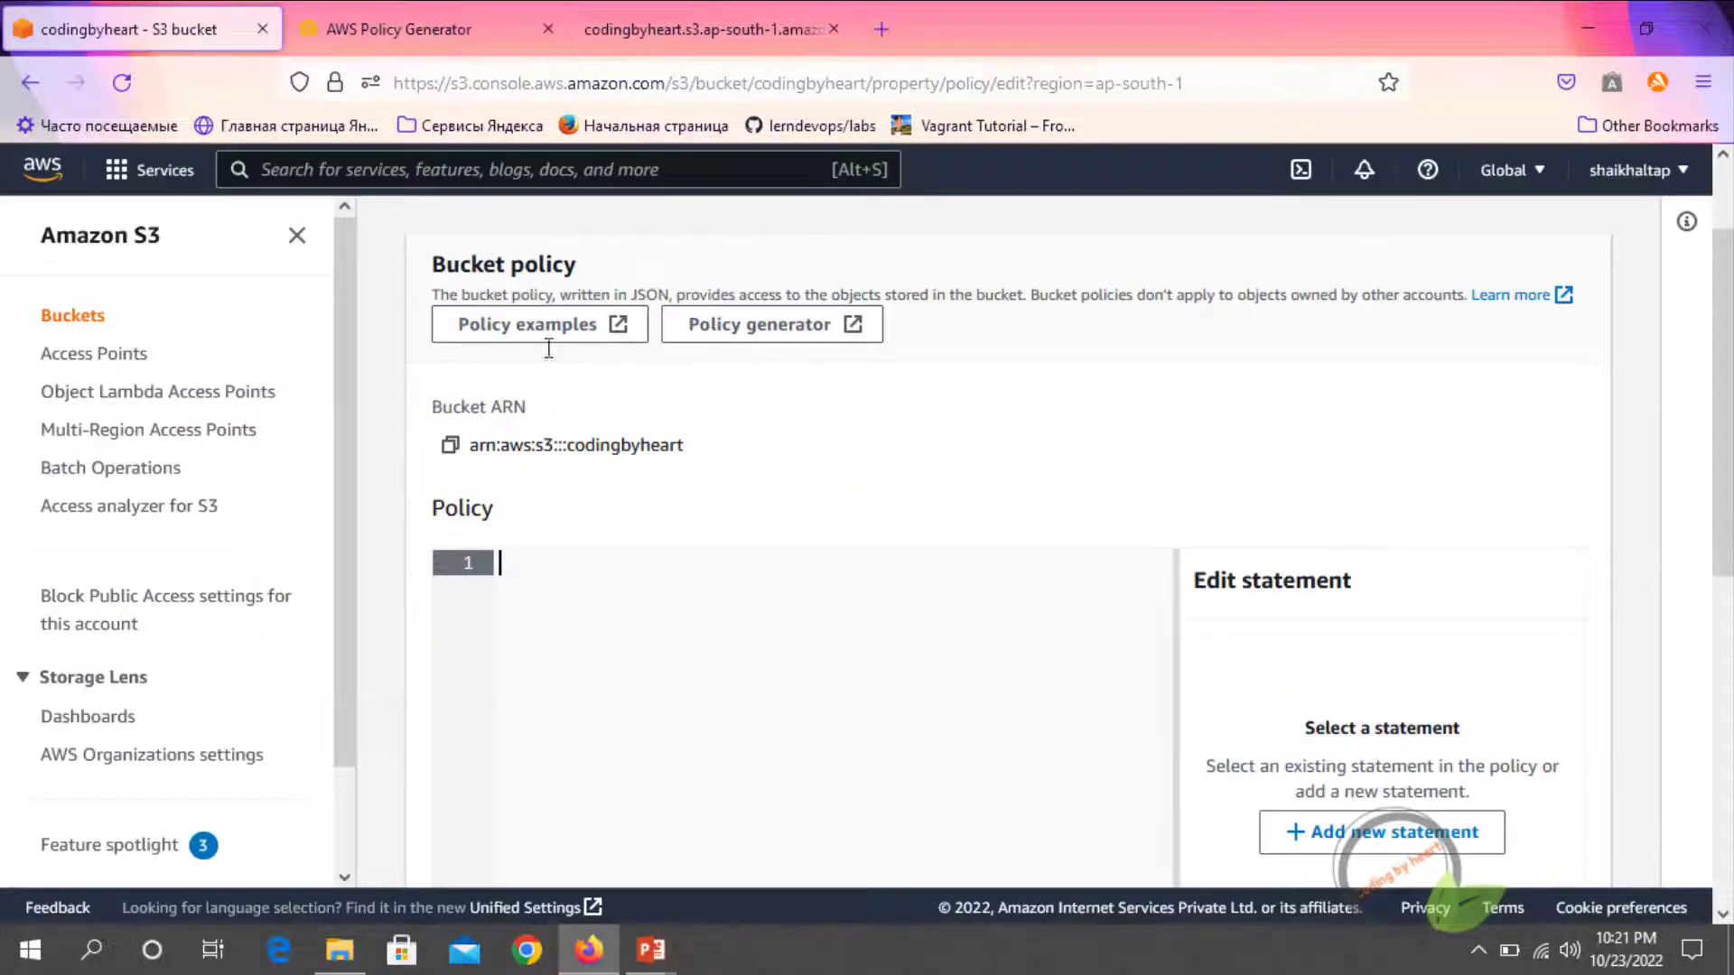
left_click(433, 32)
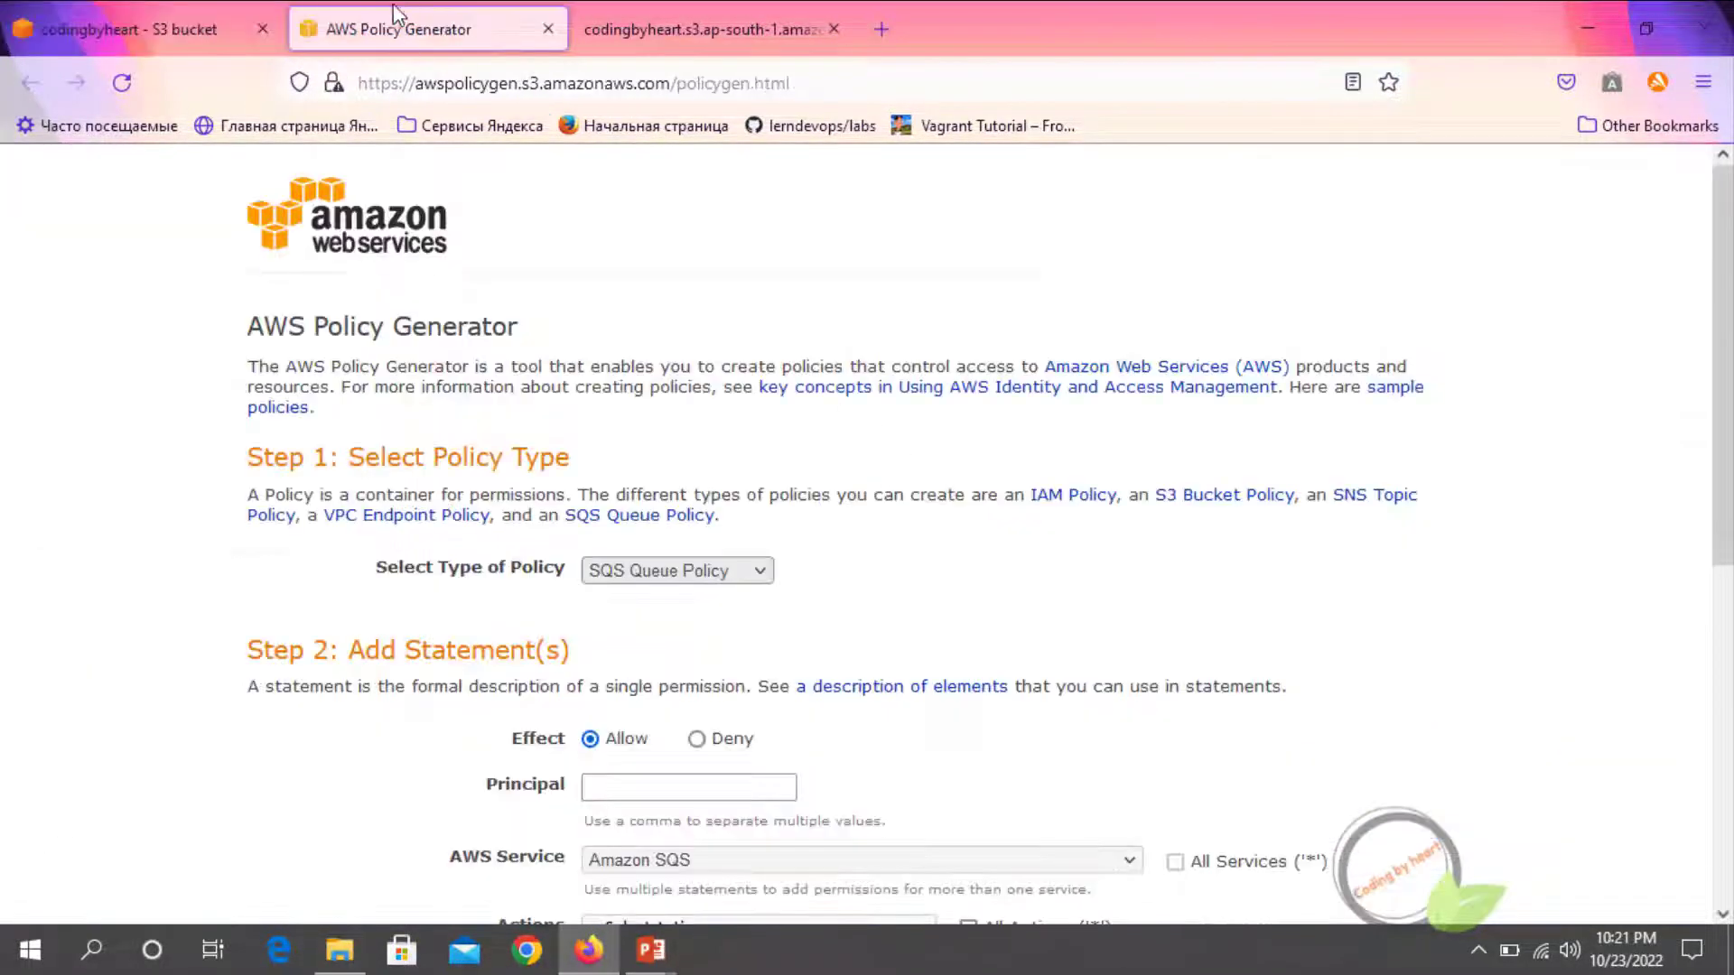
left_click(643, 578)
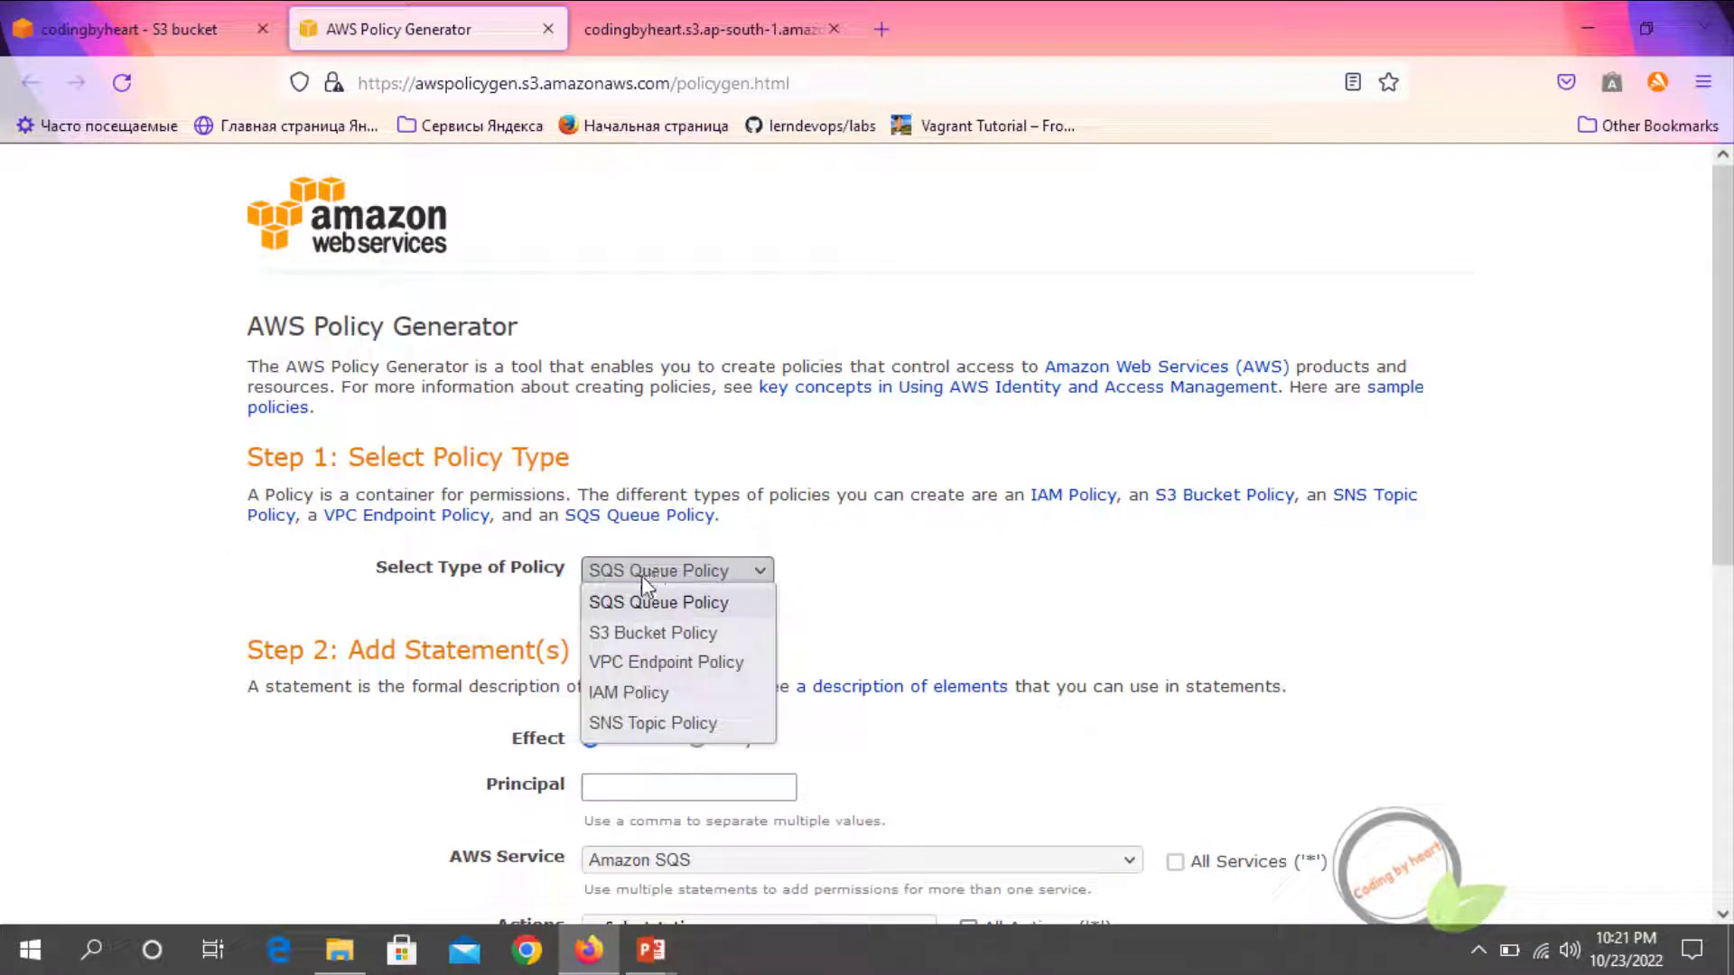
left_click(645, 634)
scroll(642, 638, "down", 2)
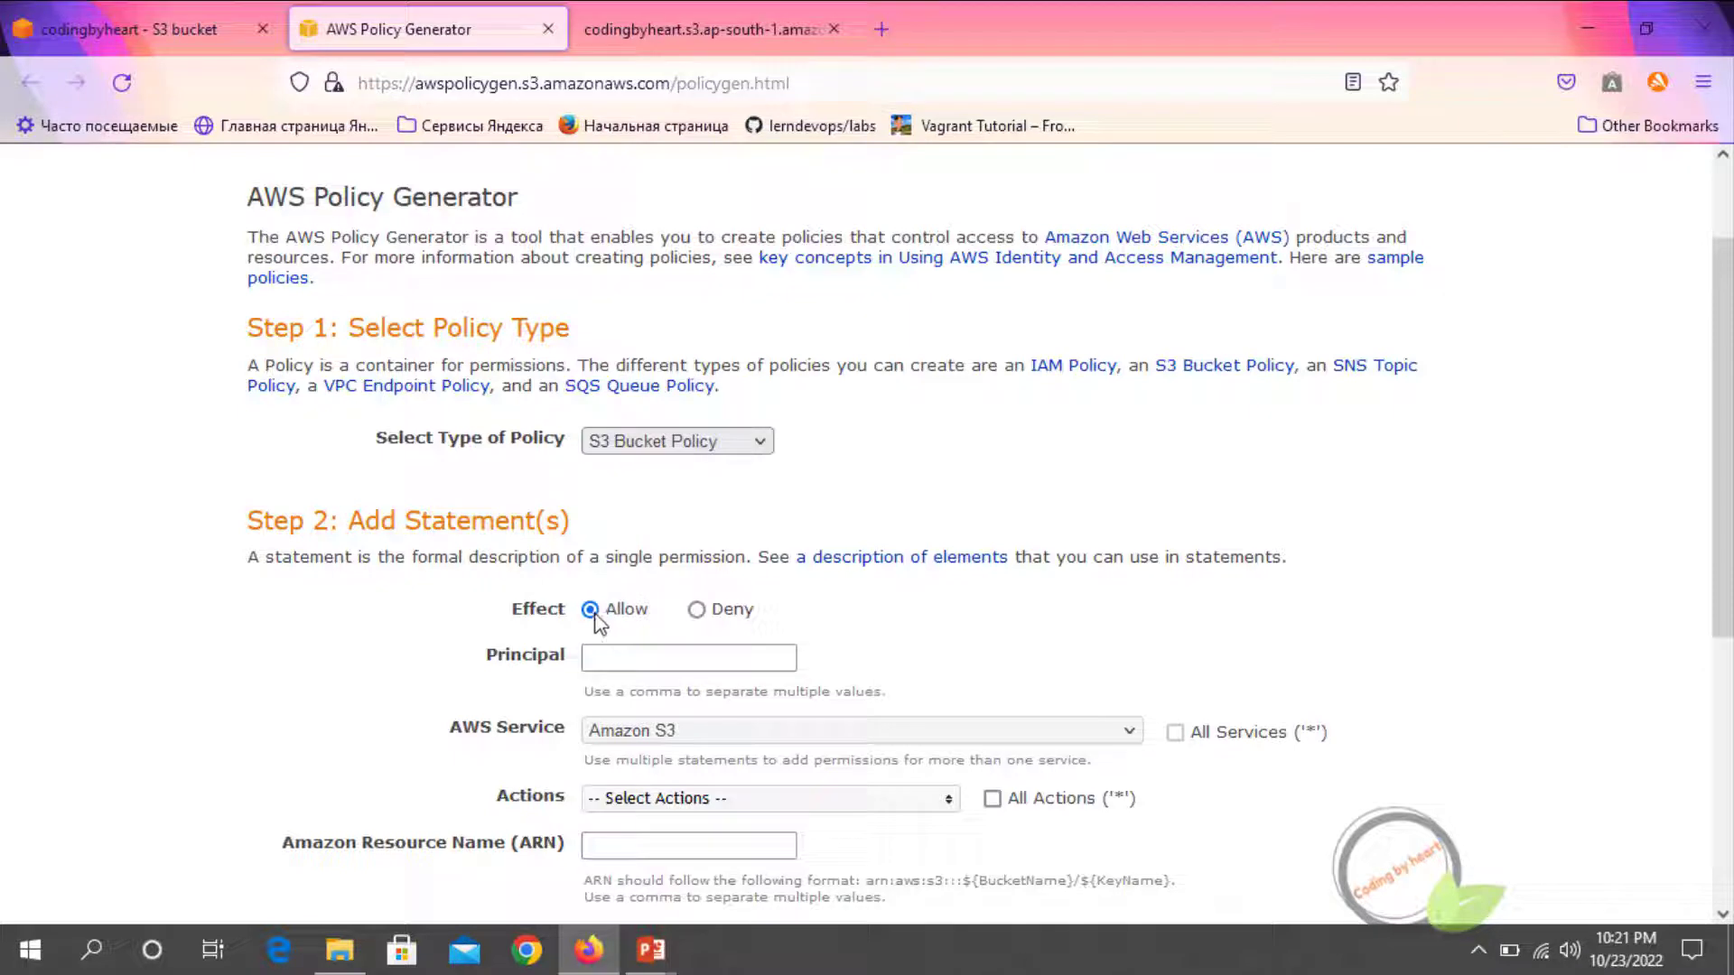
Set the statement's principal to * so that it applies to everyone
scroll(595, 623, "down", 2)
left_click(626, 536)
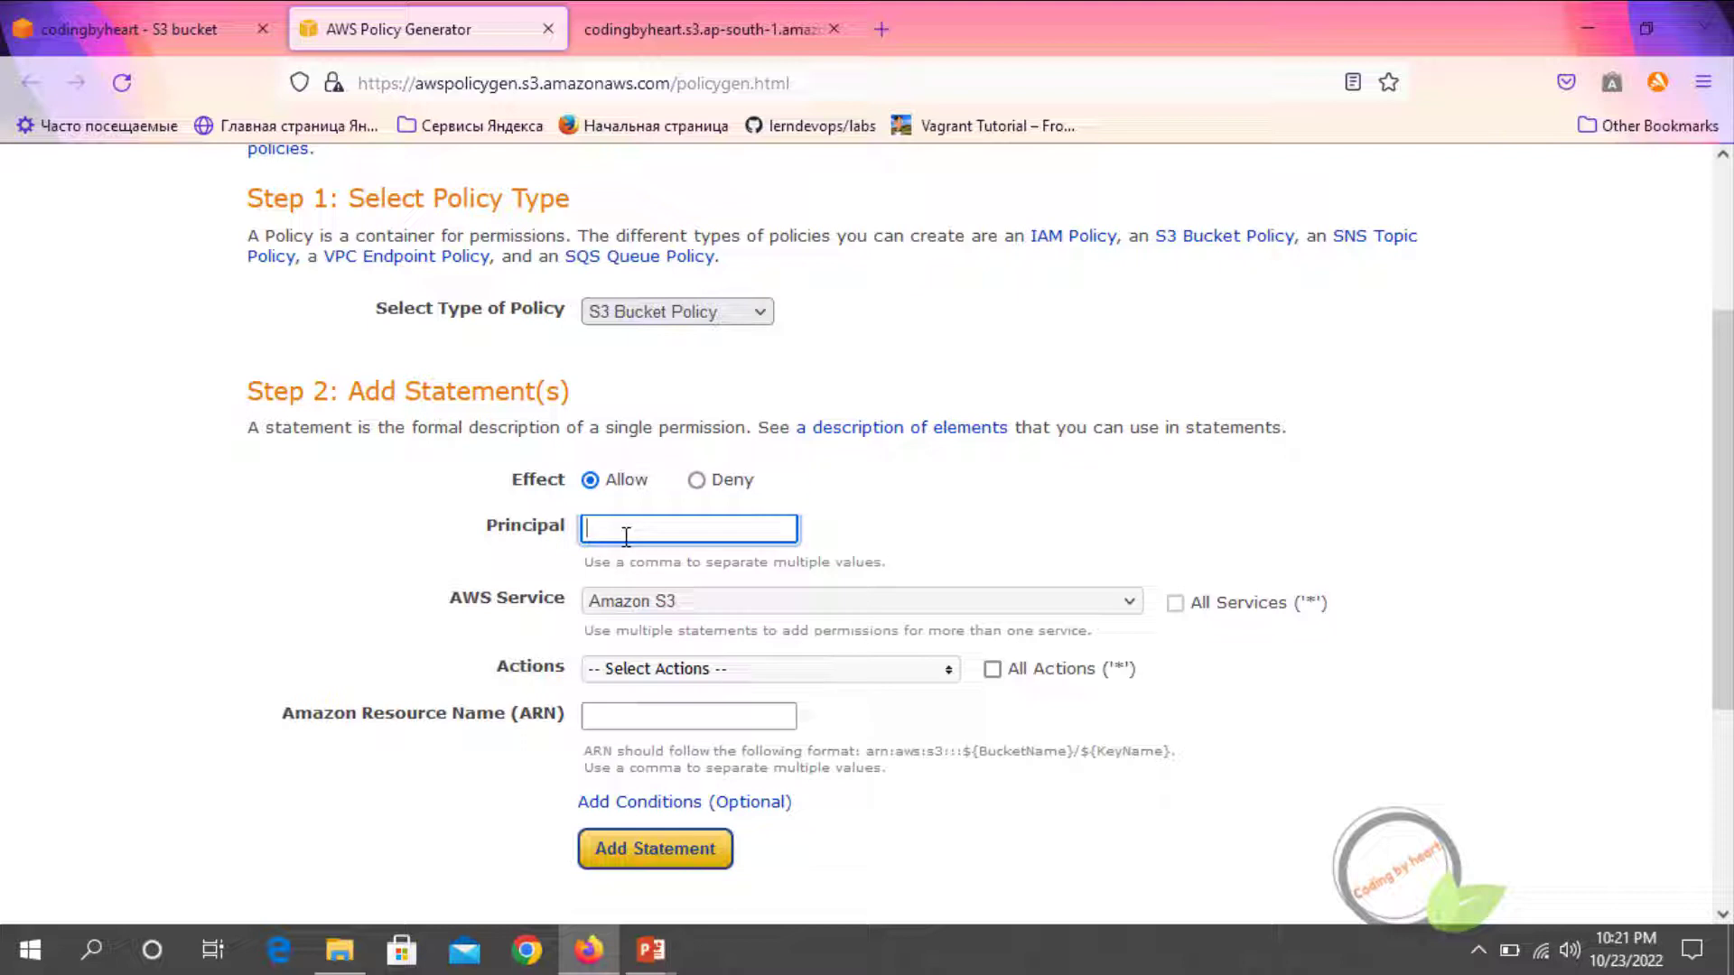
type("*")
left_click(623, 556)
scroll(623, 556, "down", 3)
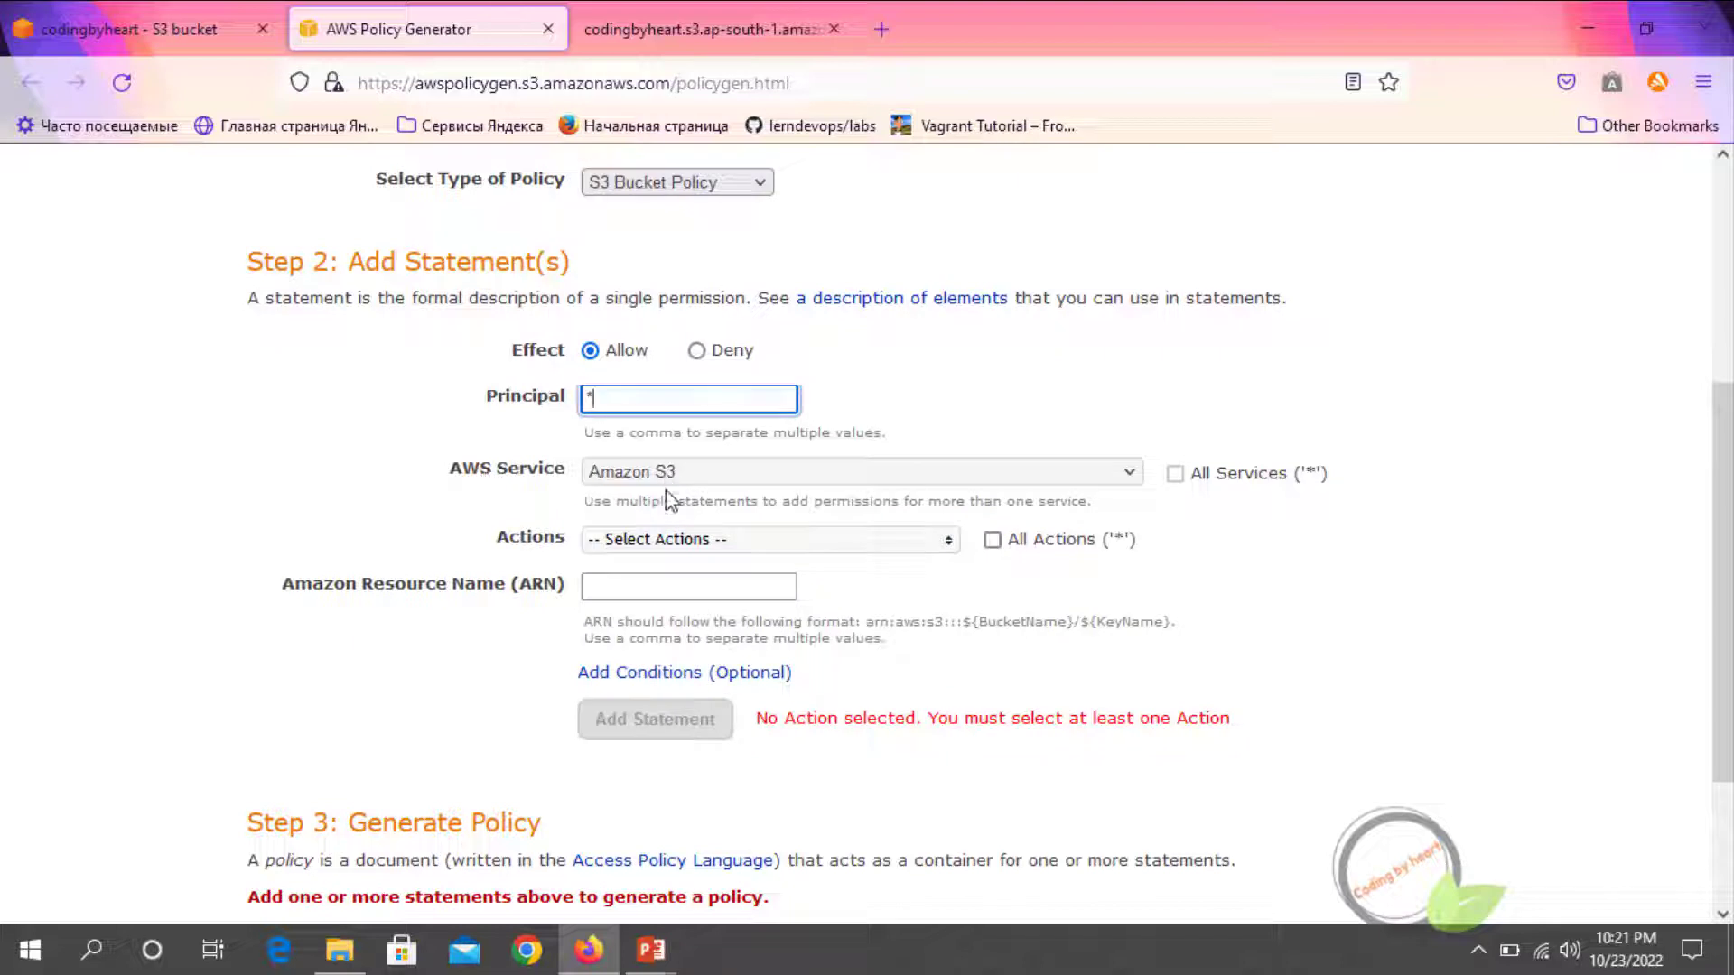
Select the GetObject and GetObjectAcl actions for the Amazon S3 statement
left_click(670, 540)
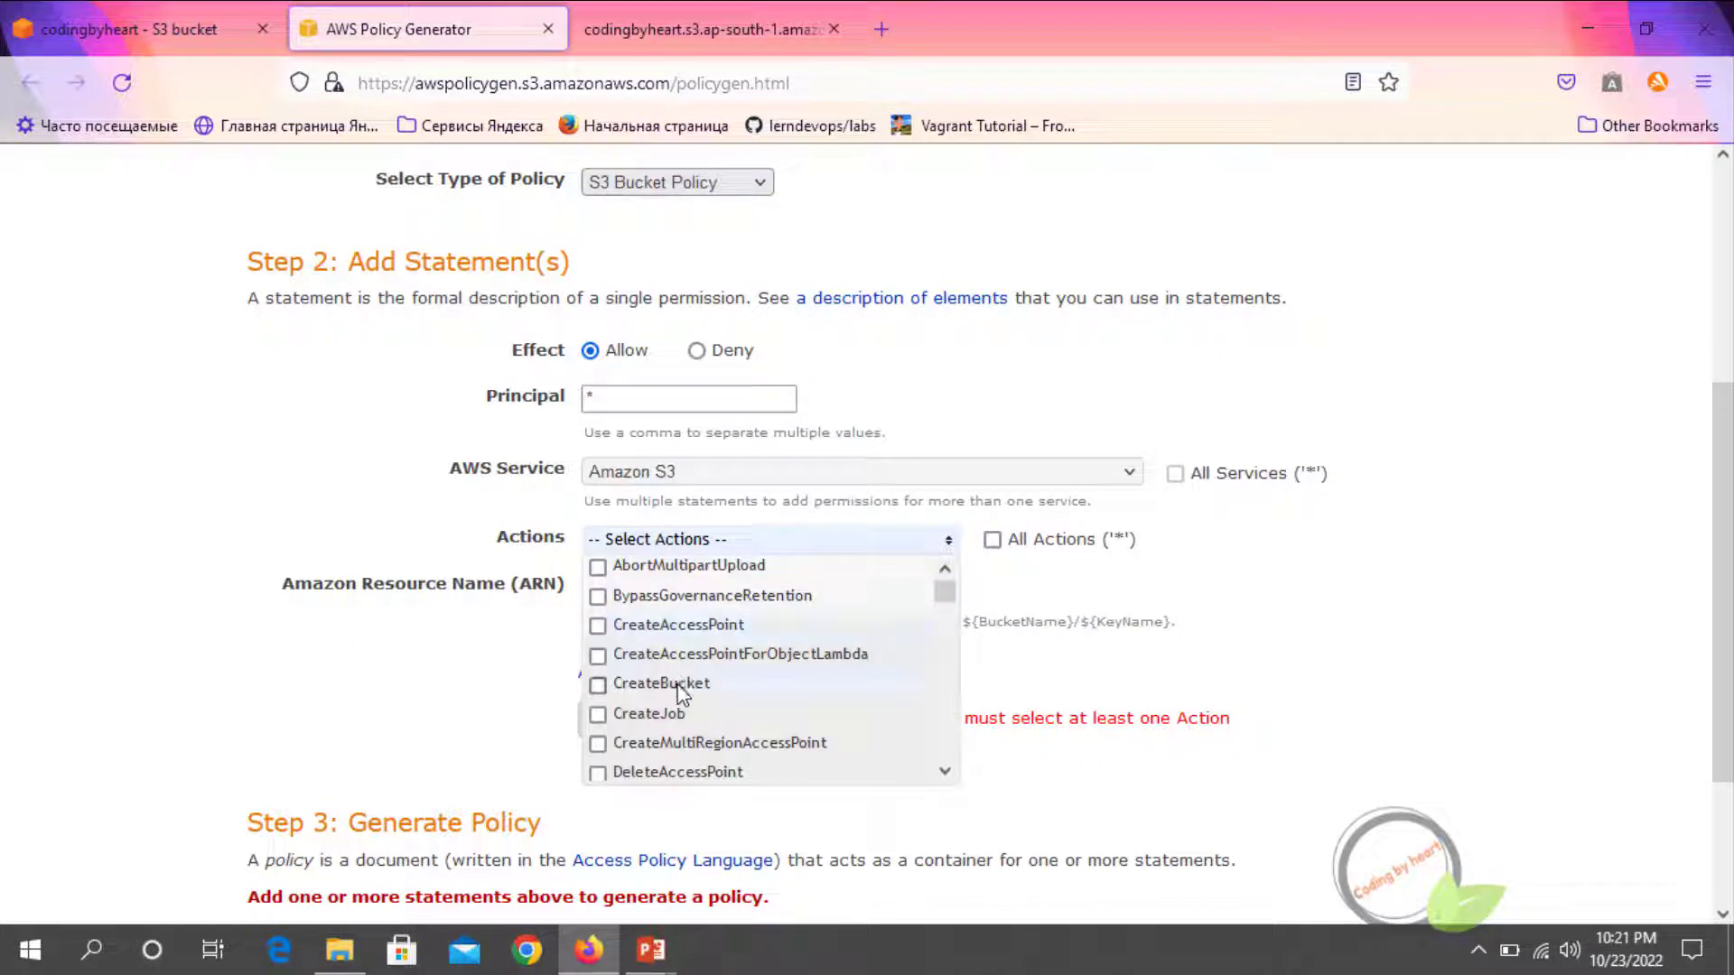
scroll(679, 695, "down", 5)
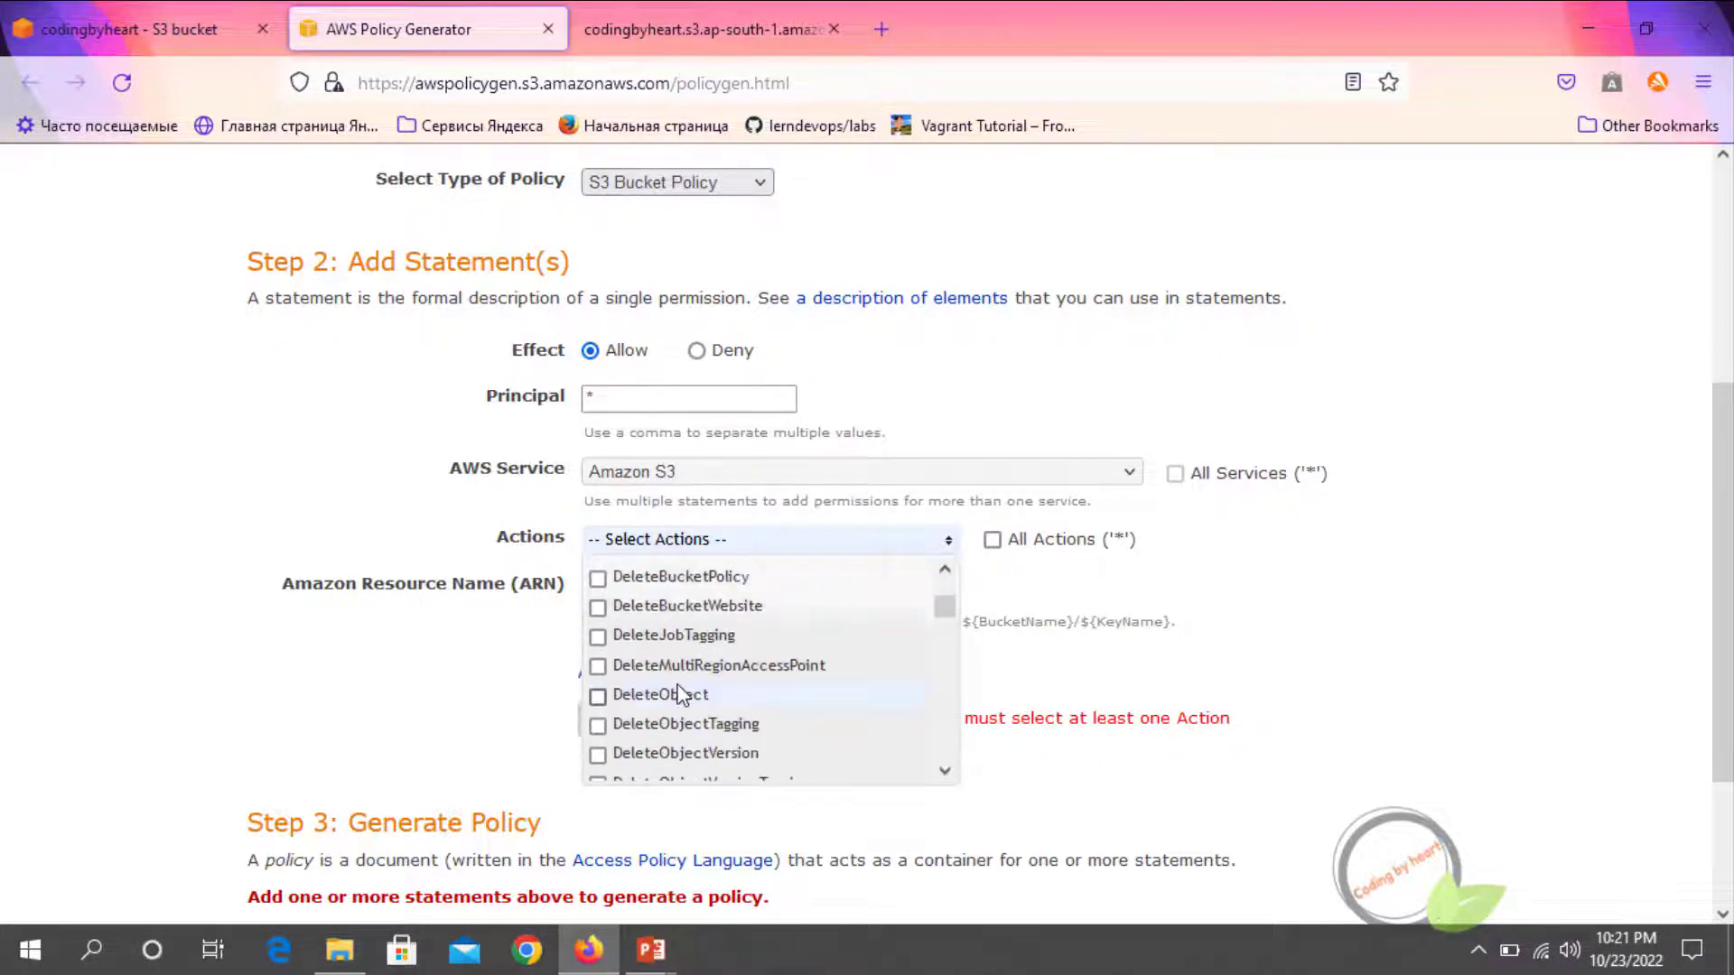
scroll(646, 700, "down", 4)
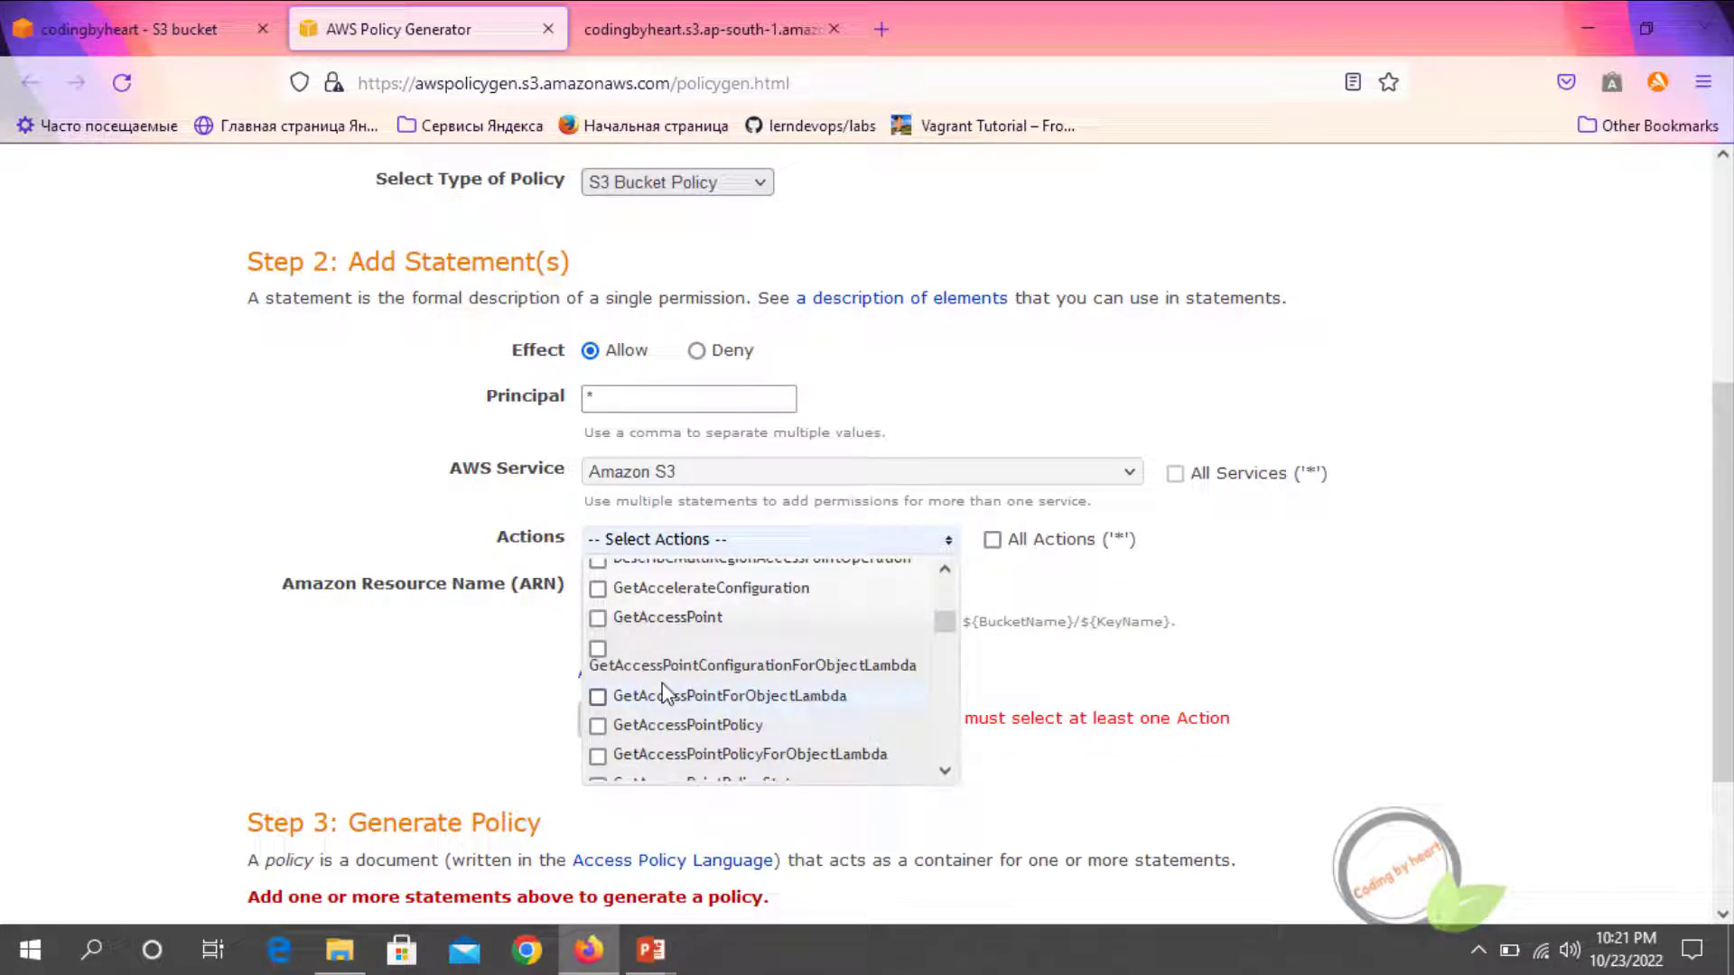
scroll(663, 694, "down", 4)
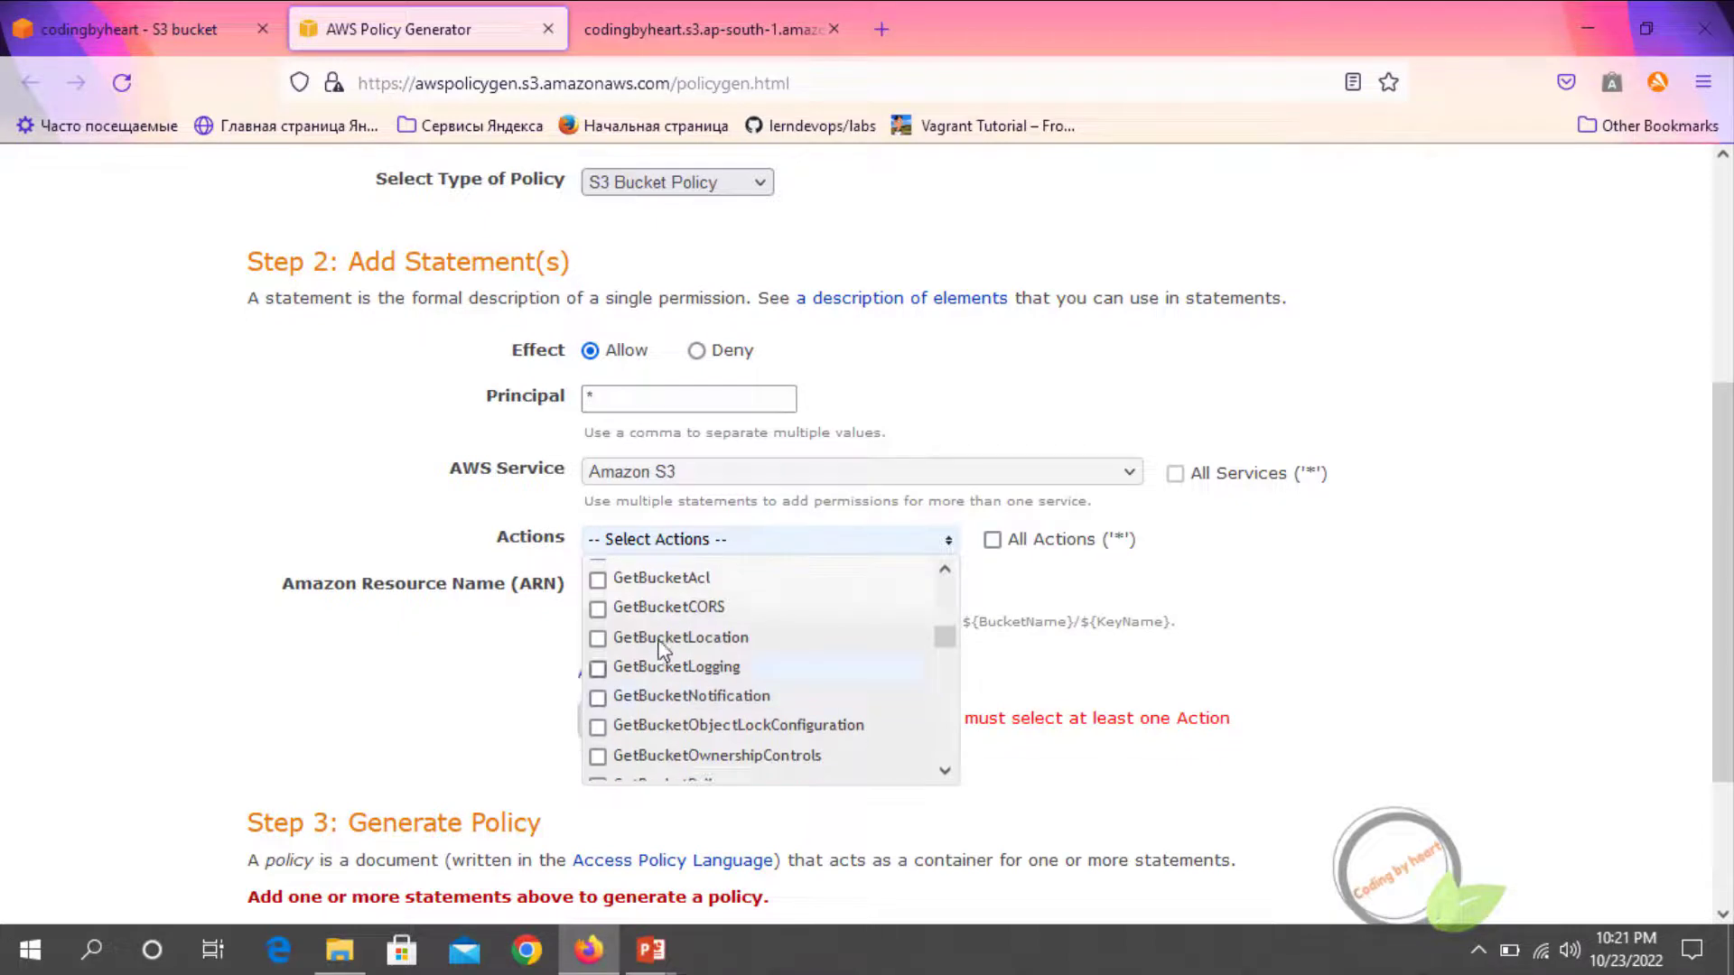
scroll(603, 623, "up", 3)
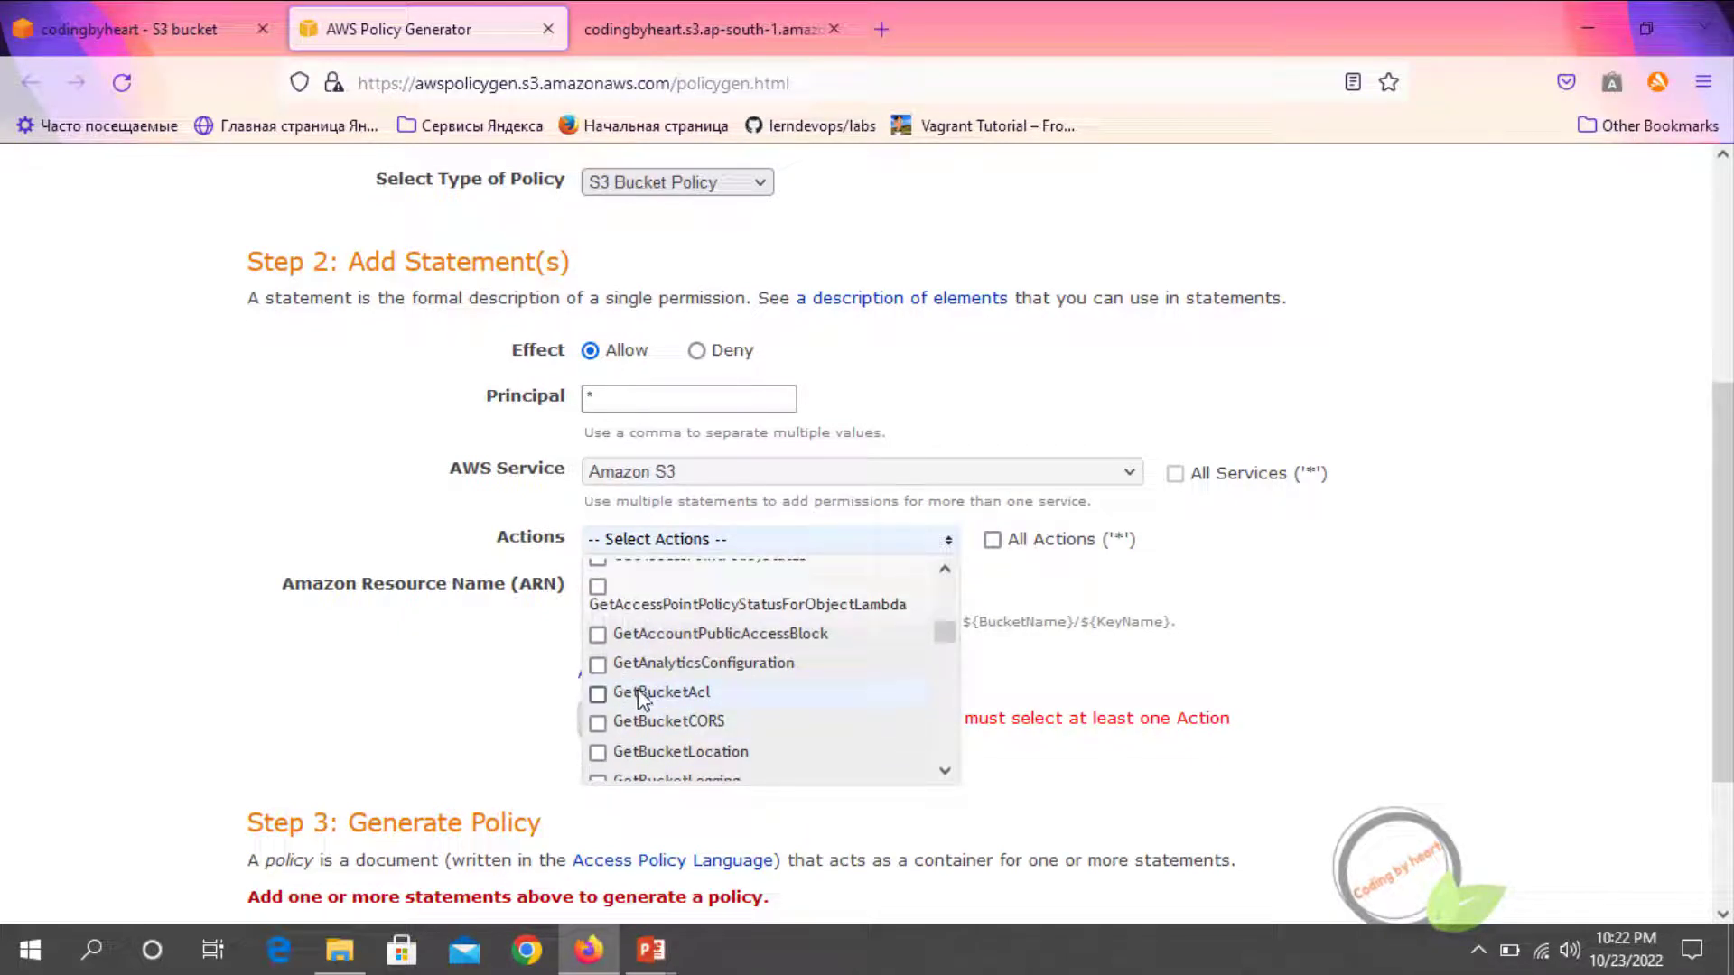
scroll(637, 689, "down", 3)
scroll(638, 691, "down", 5)
scroll(637, 697, "down", 2)
scroll(636, 709, "down", 3)
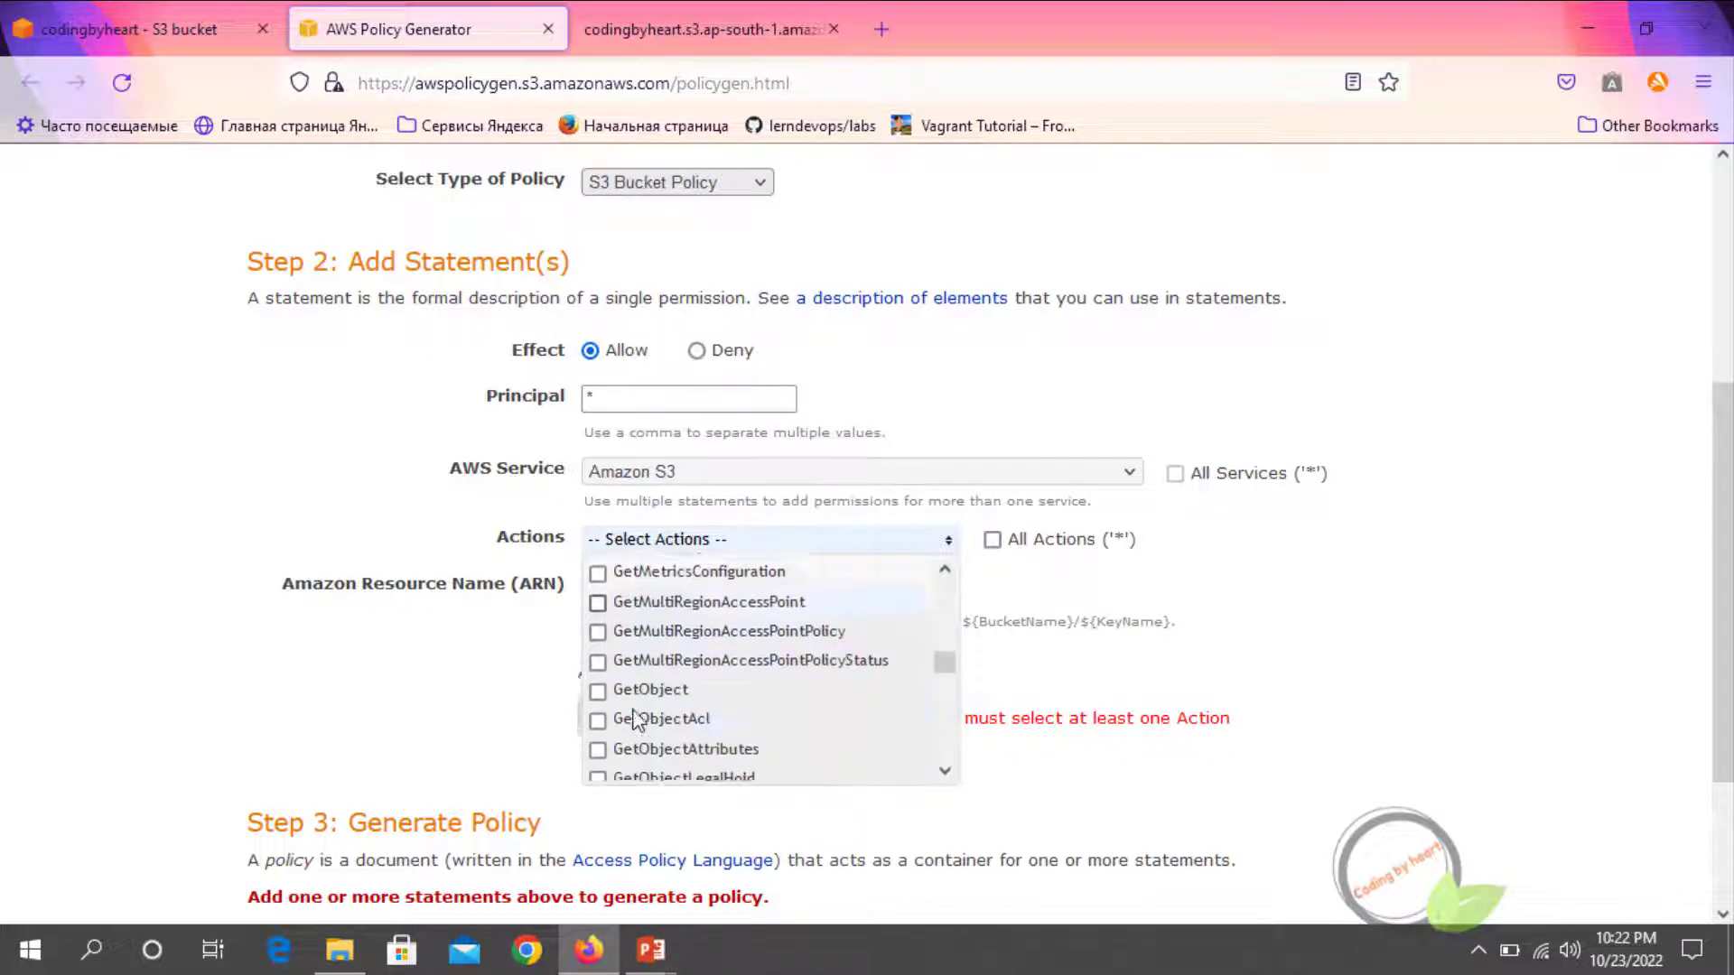
left_click(603, 686)
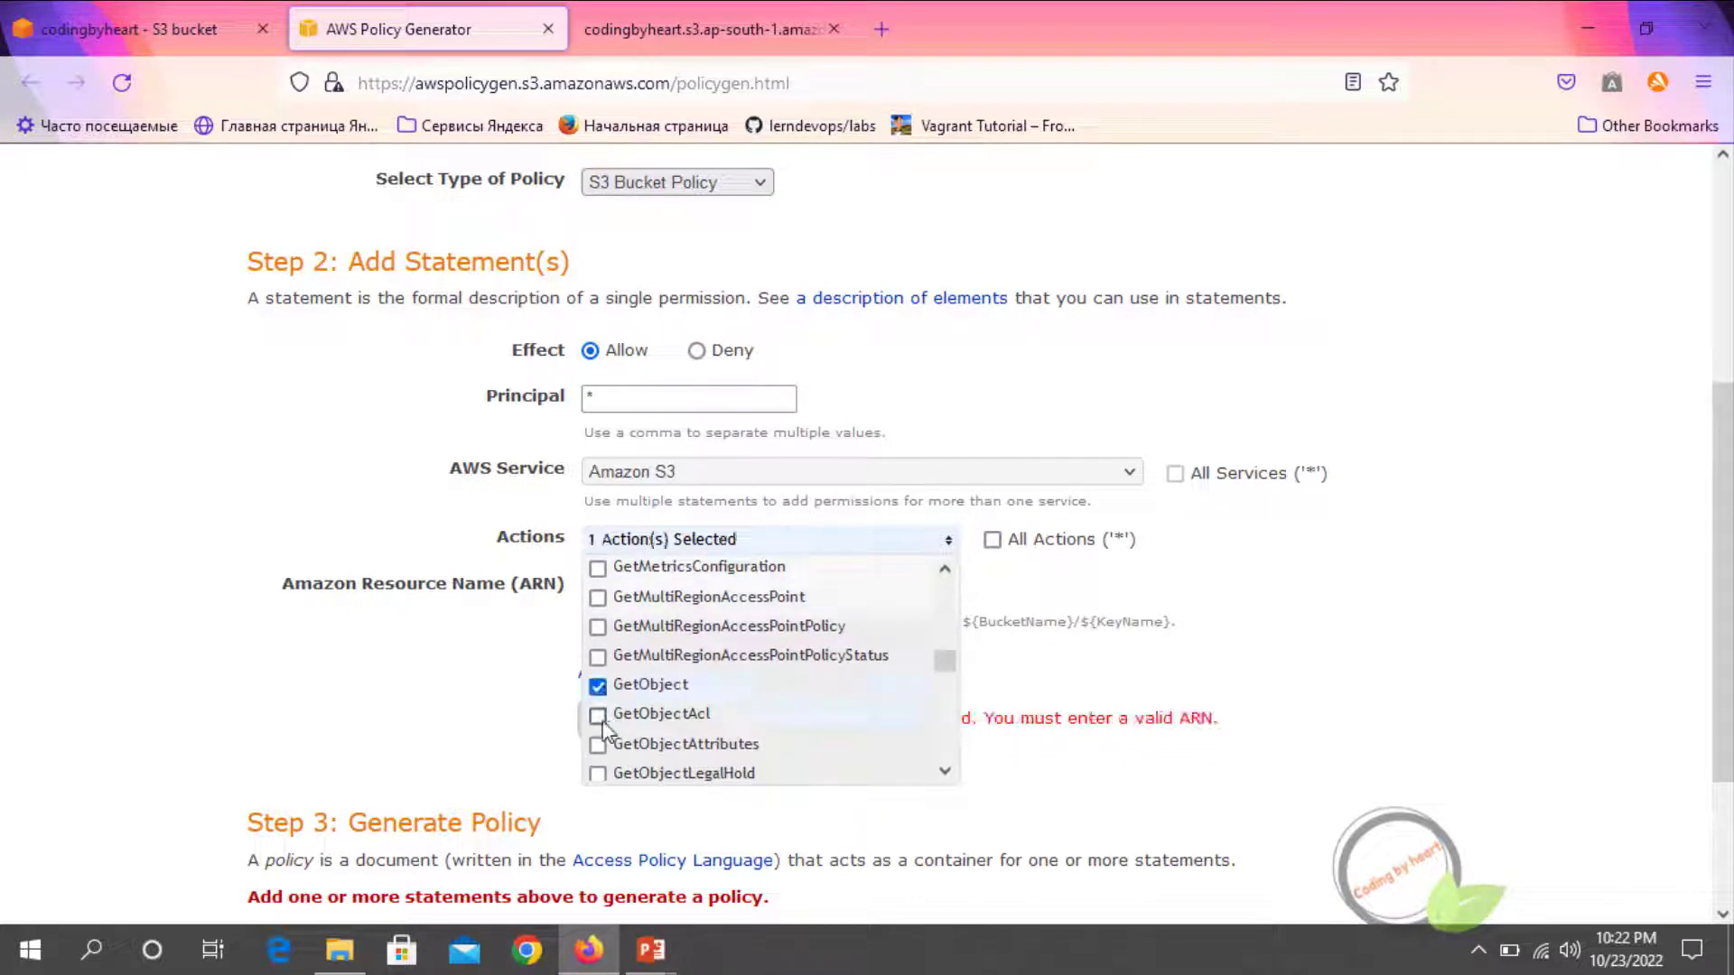
left_click(598, 716)
left_click(464, 669)
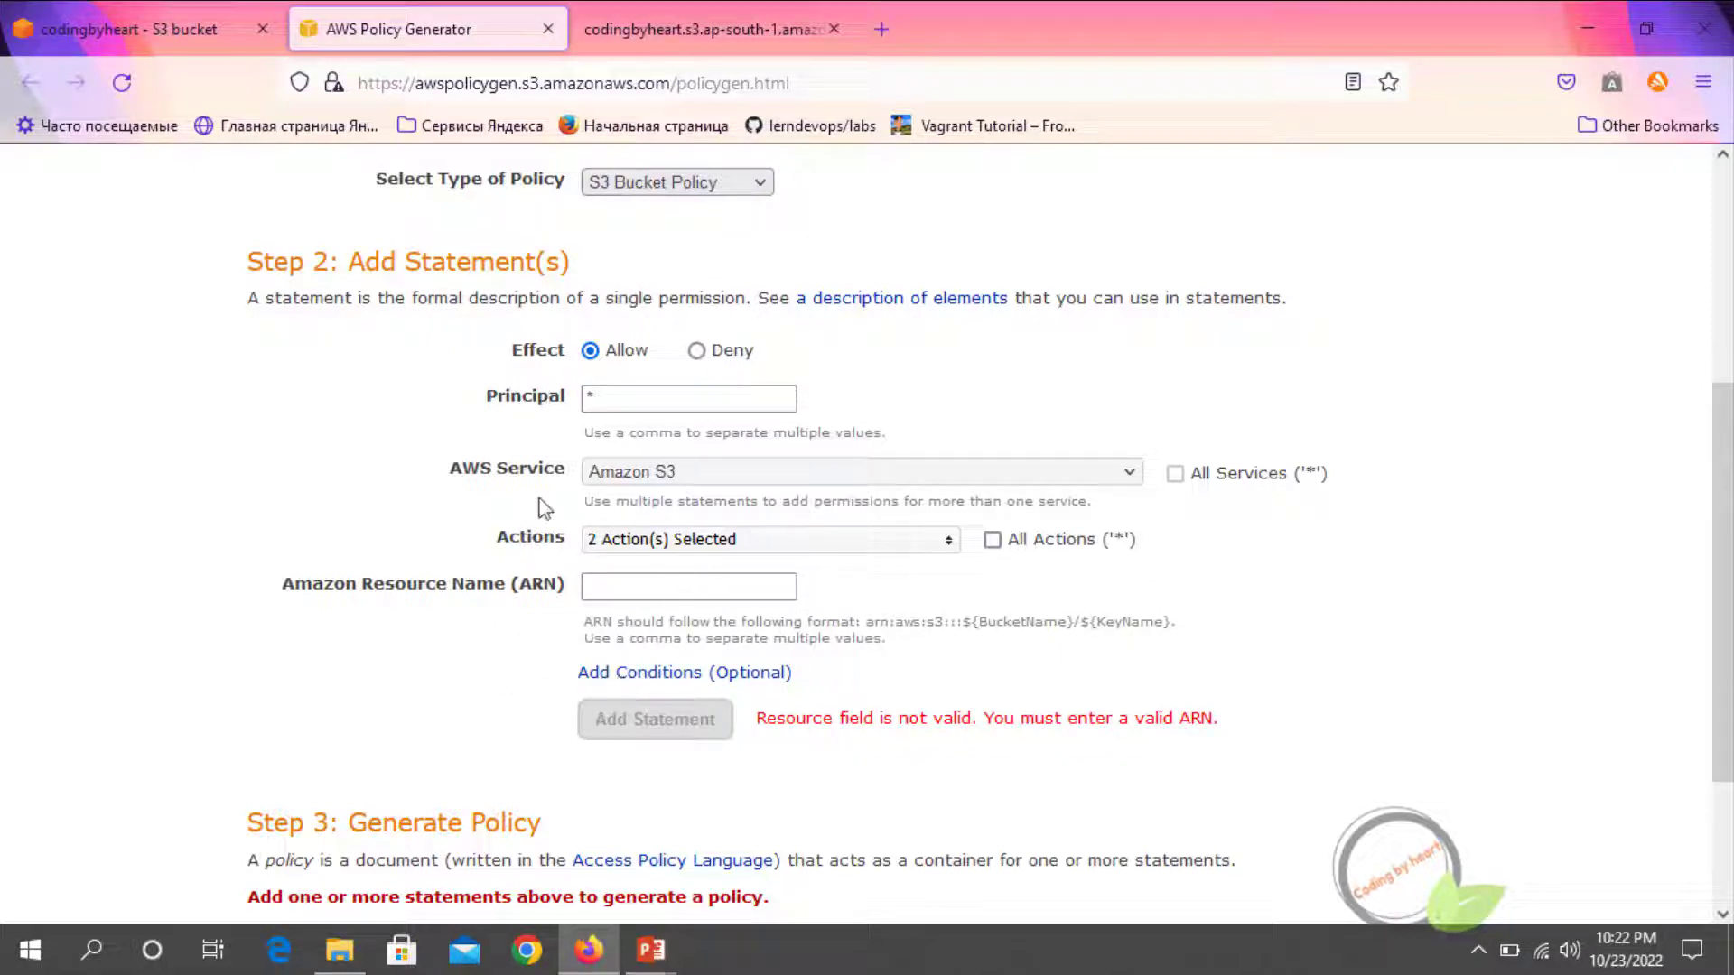
Copy the bucket ARN arn:aws:s3:::codingbyheart into the generator's resource name and add the statement to the policy
left_click(135, 29)
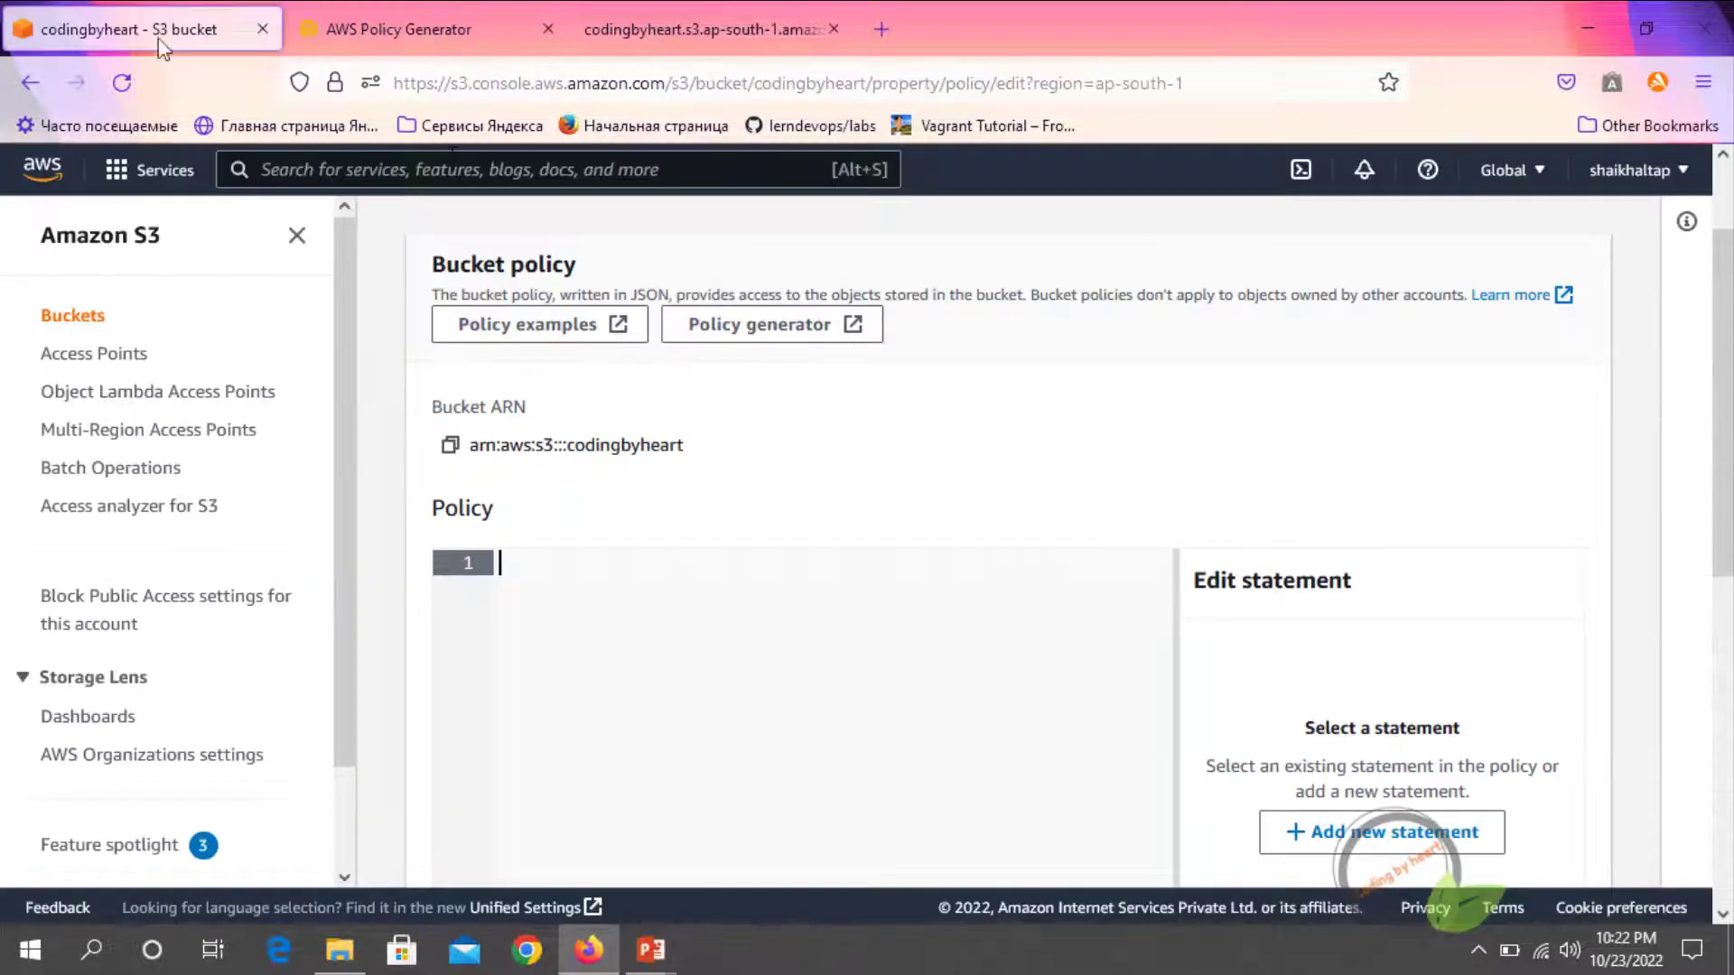
left_click(450, 446)
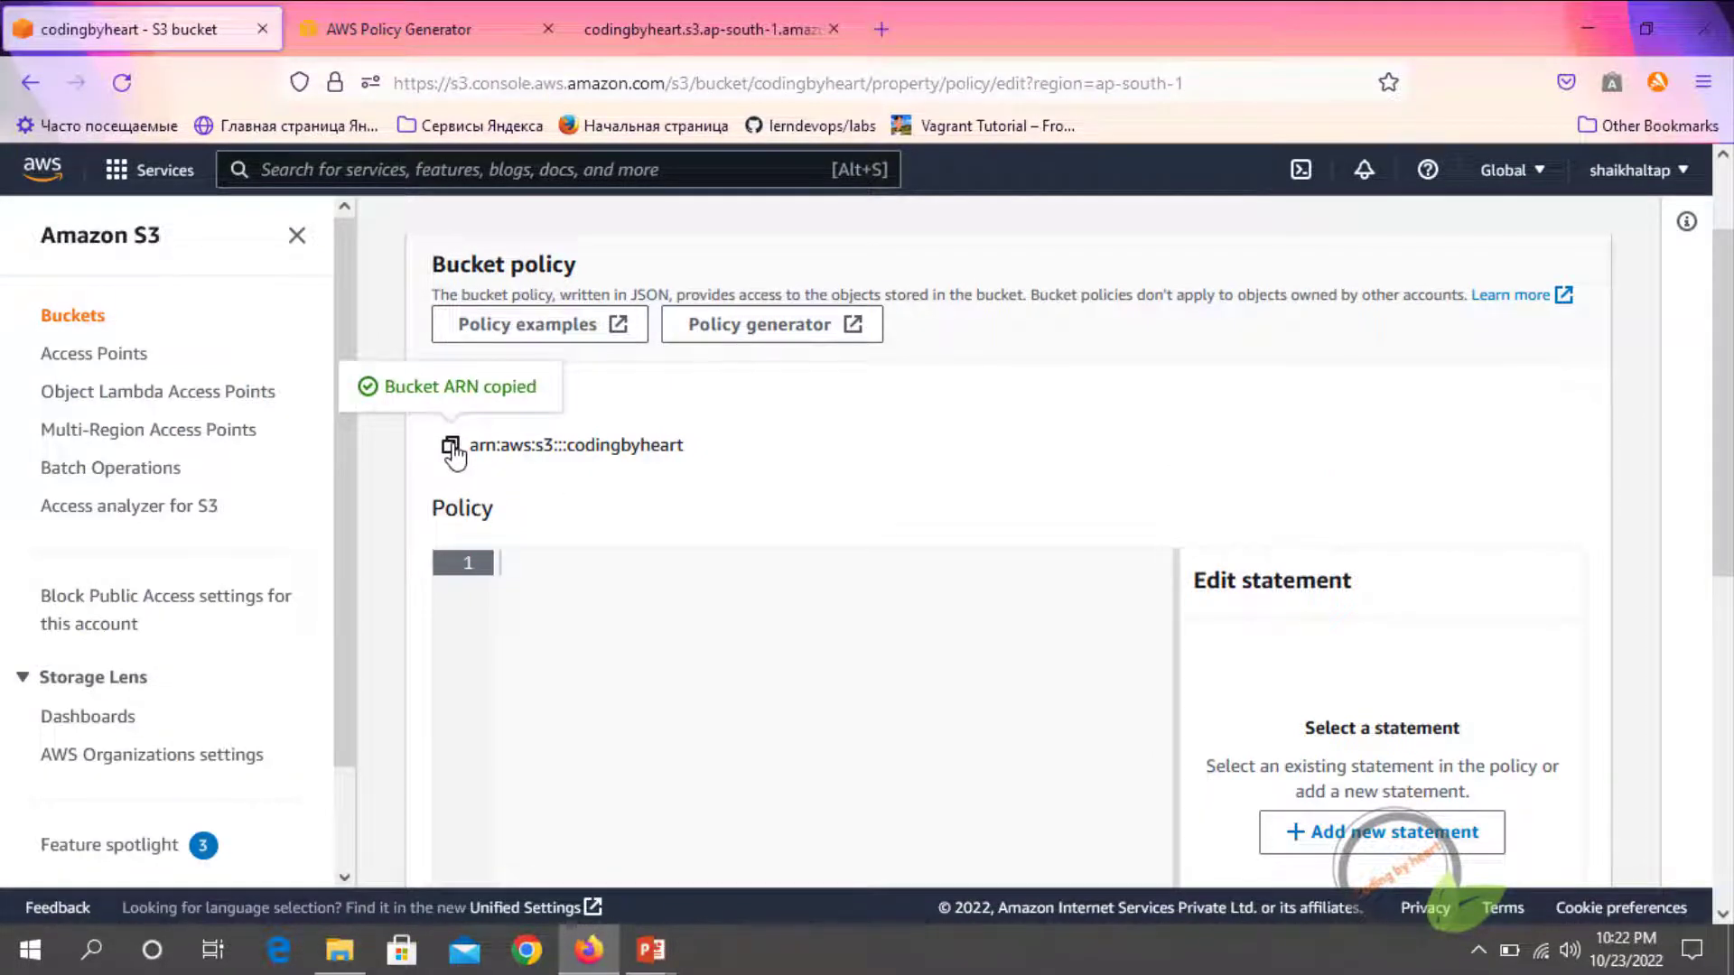
left_click(362, 36)
left_click(647, 600)
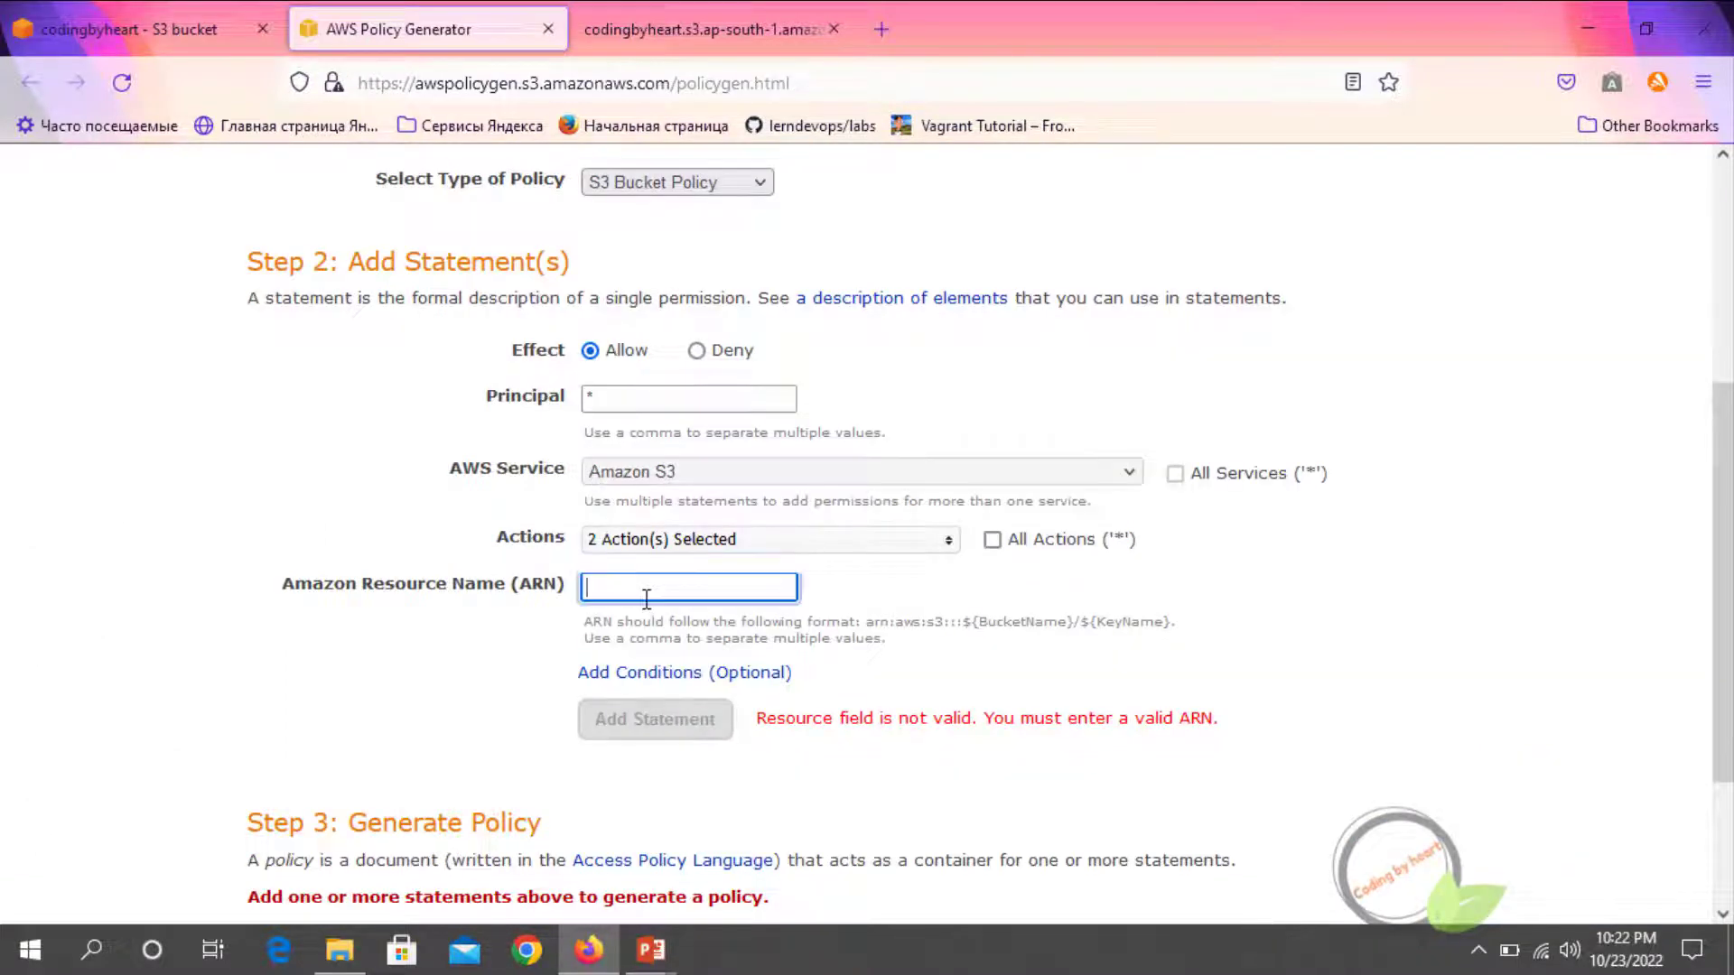
key("ctrl+v")
left_click(647, 611)
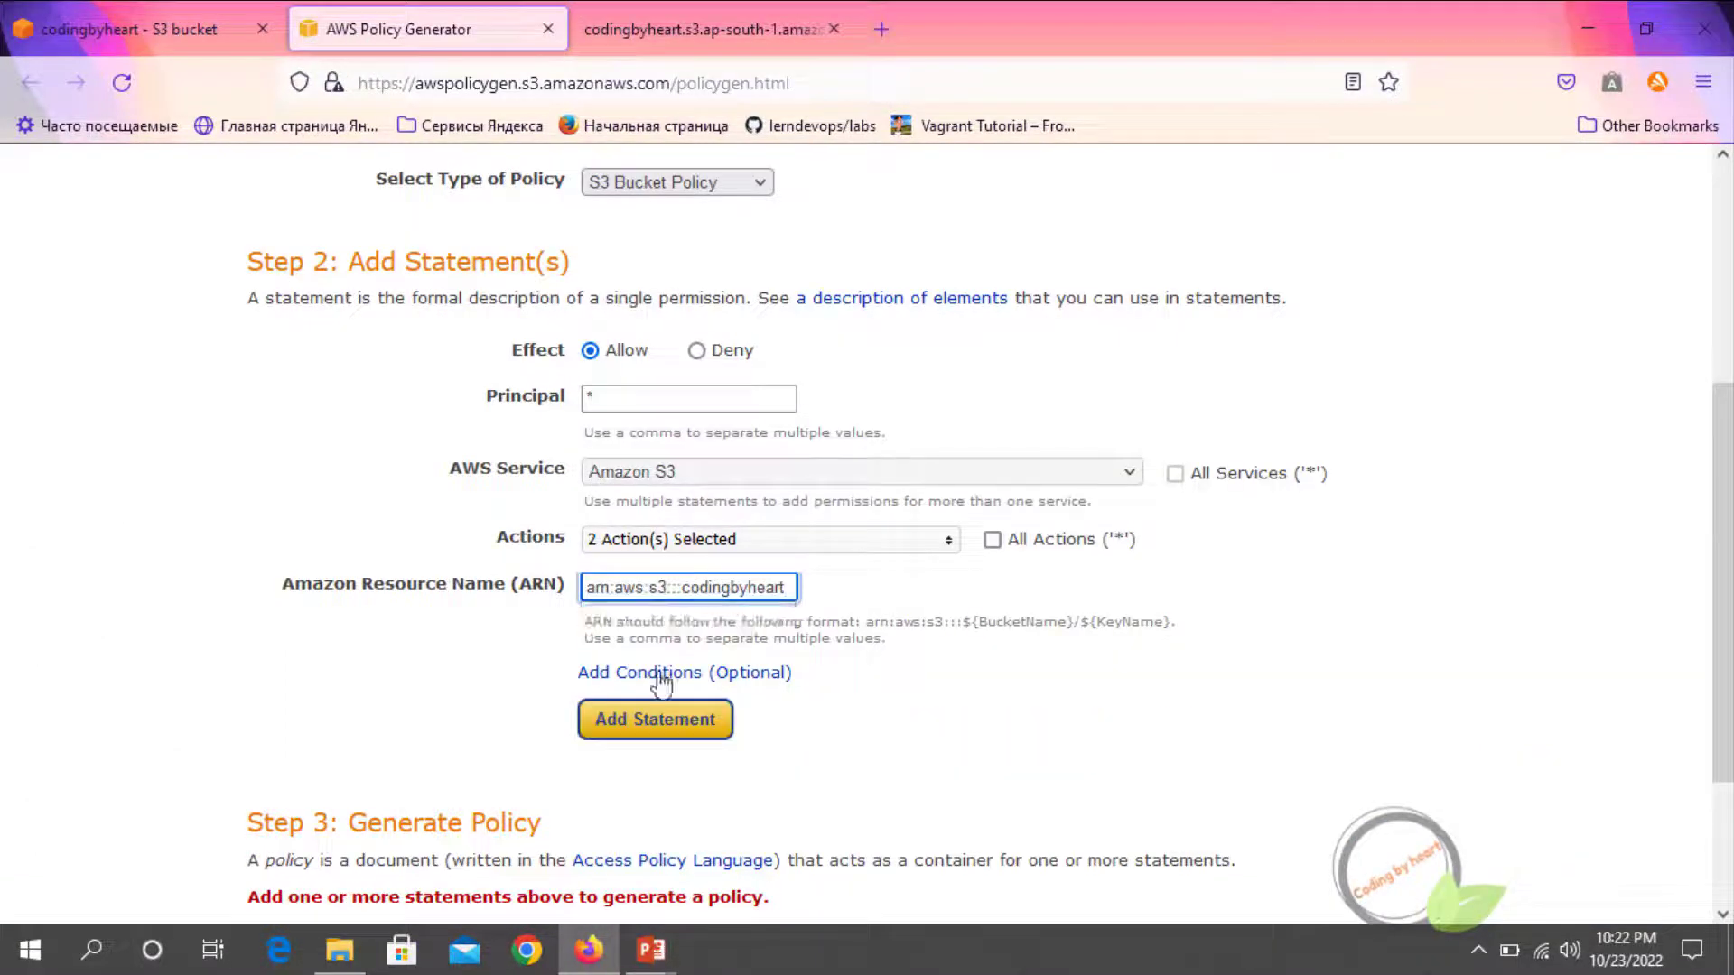
left_click(654, 719)
scroll(647, 728, "down", 5)
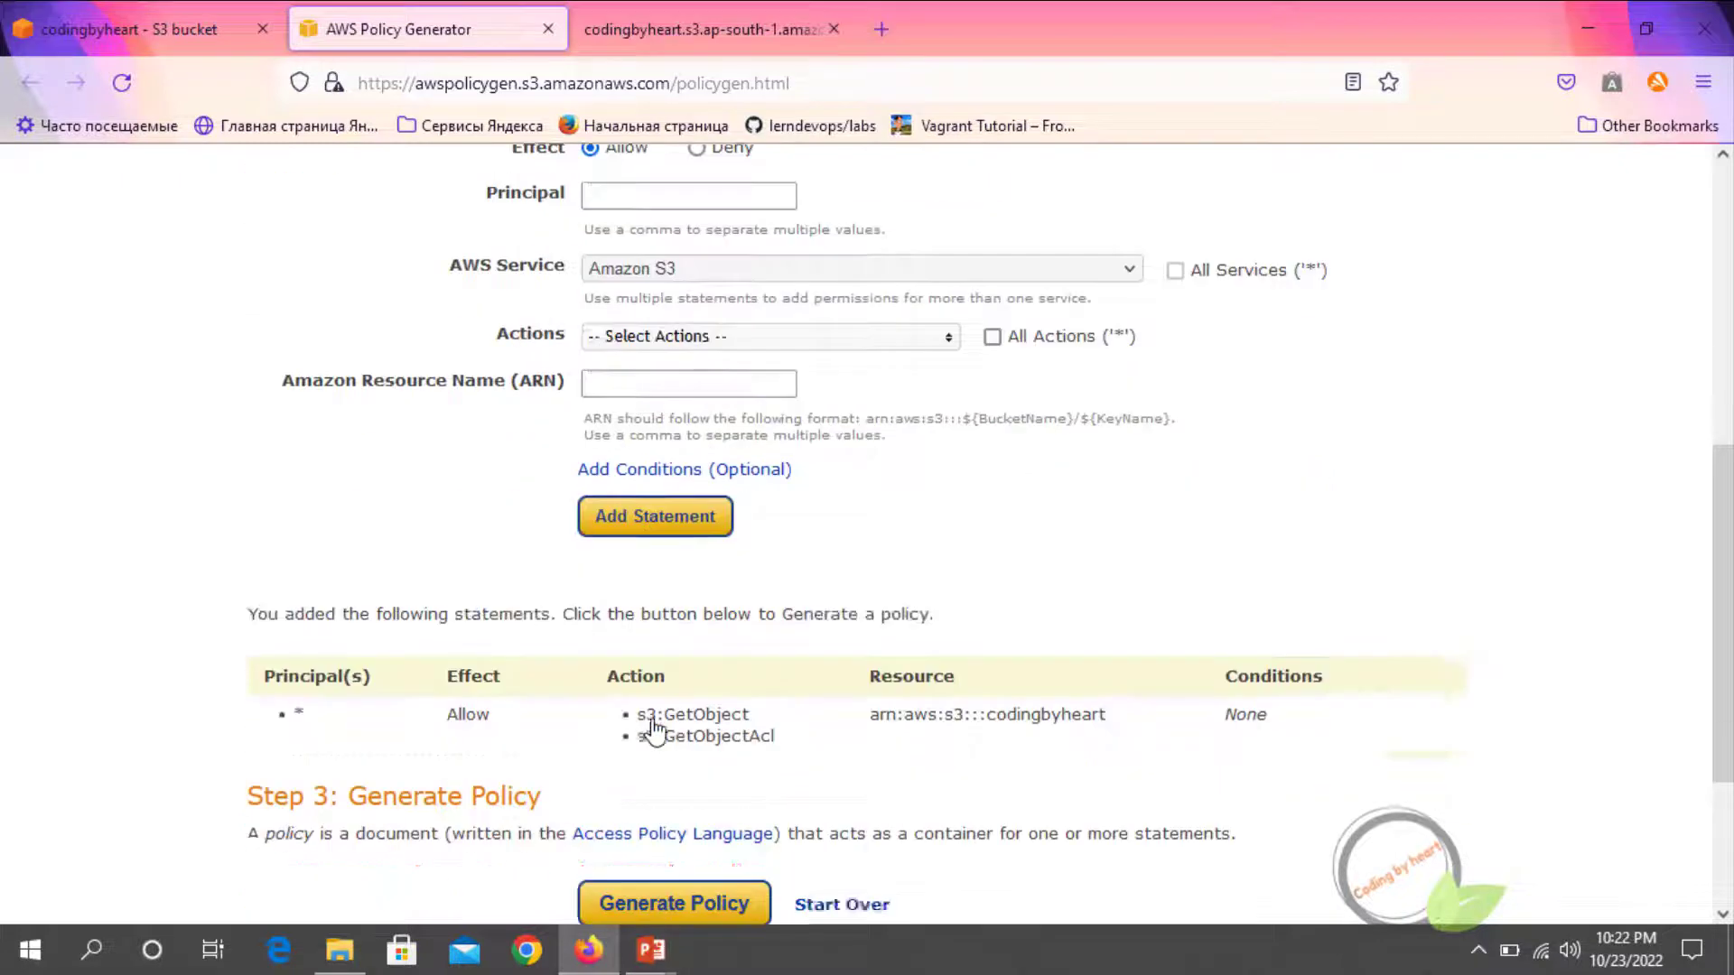
mouse_move(271, 457)
left_mouse_down()
mouse_move(612, 484)
mouse_move(302, 463)
left_mouse_up()
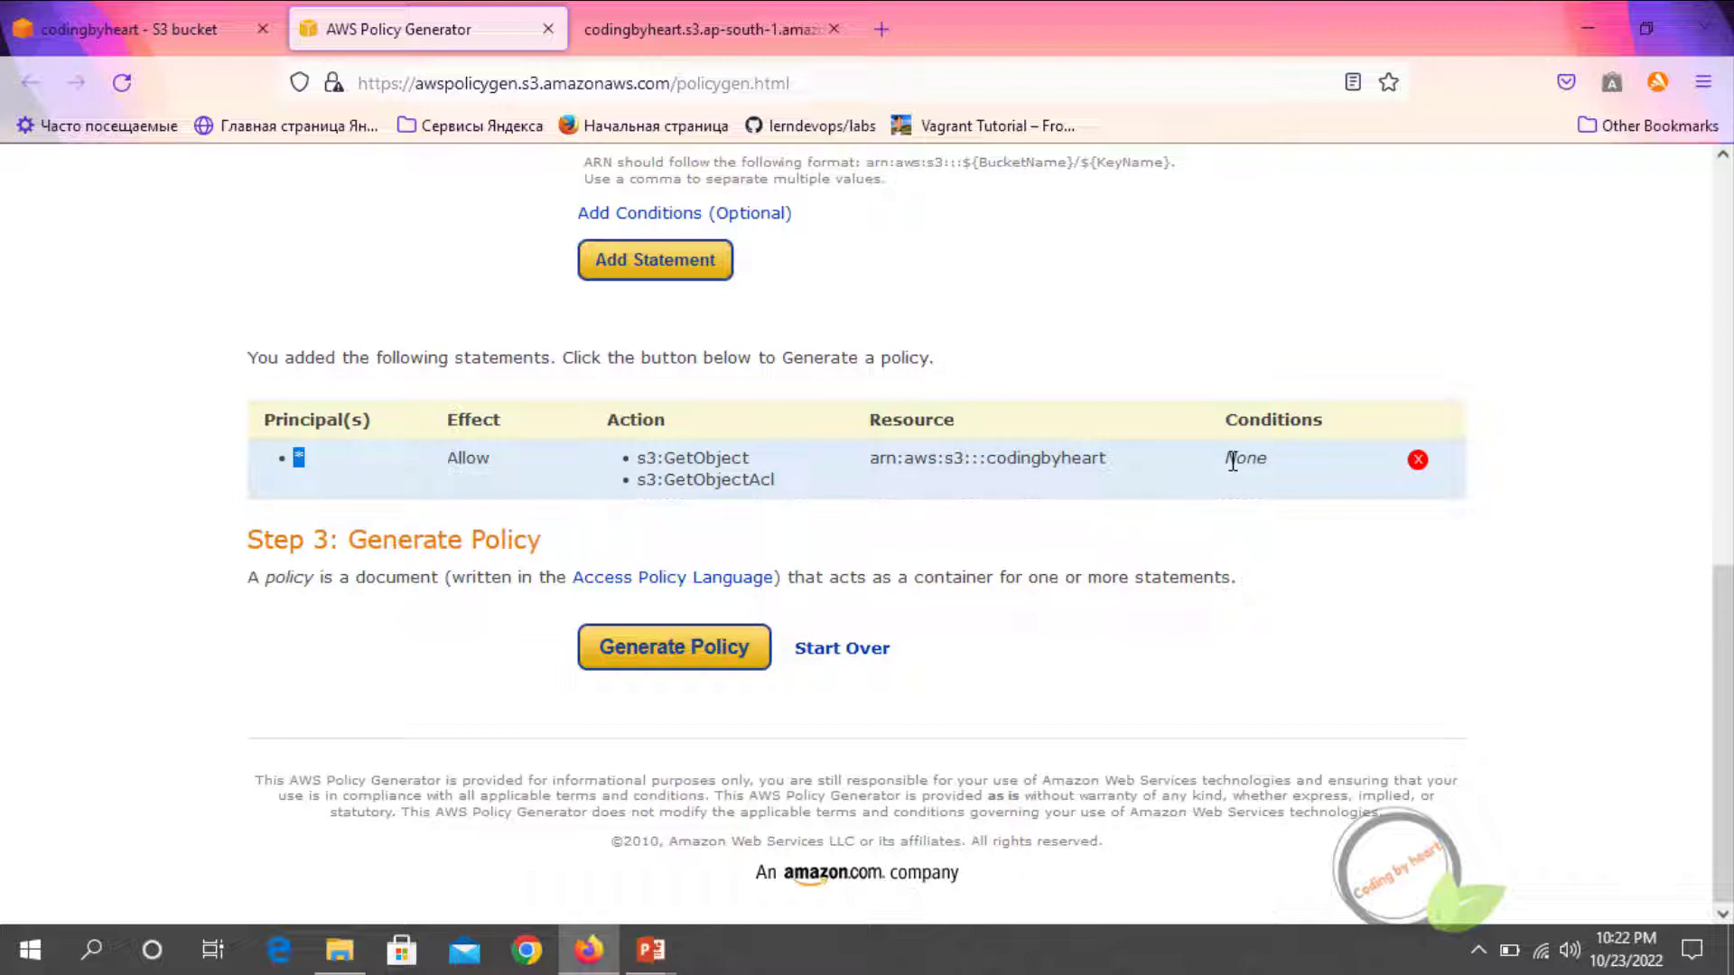
Generate the policy JSON and copy the whole document into the codingbyheart bucket policy editor
left_click(642, 651)
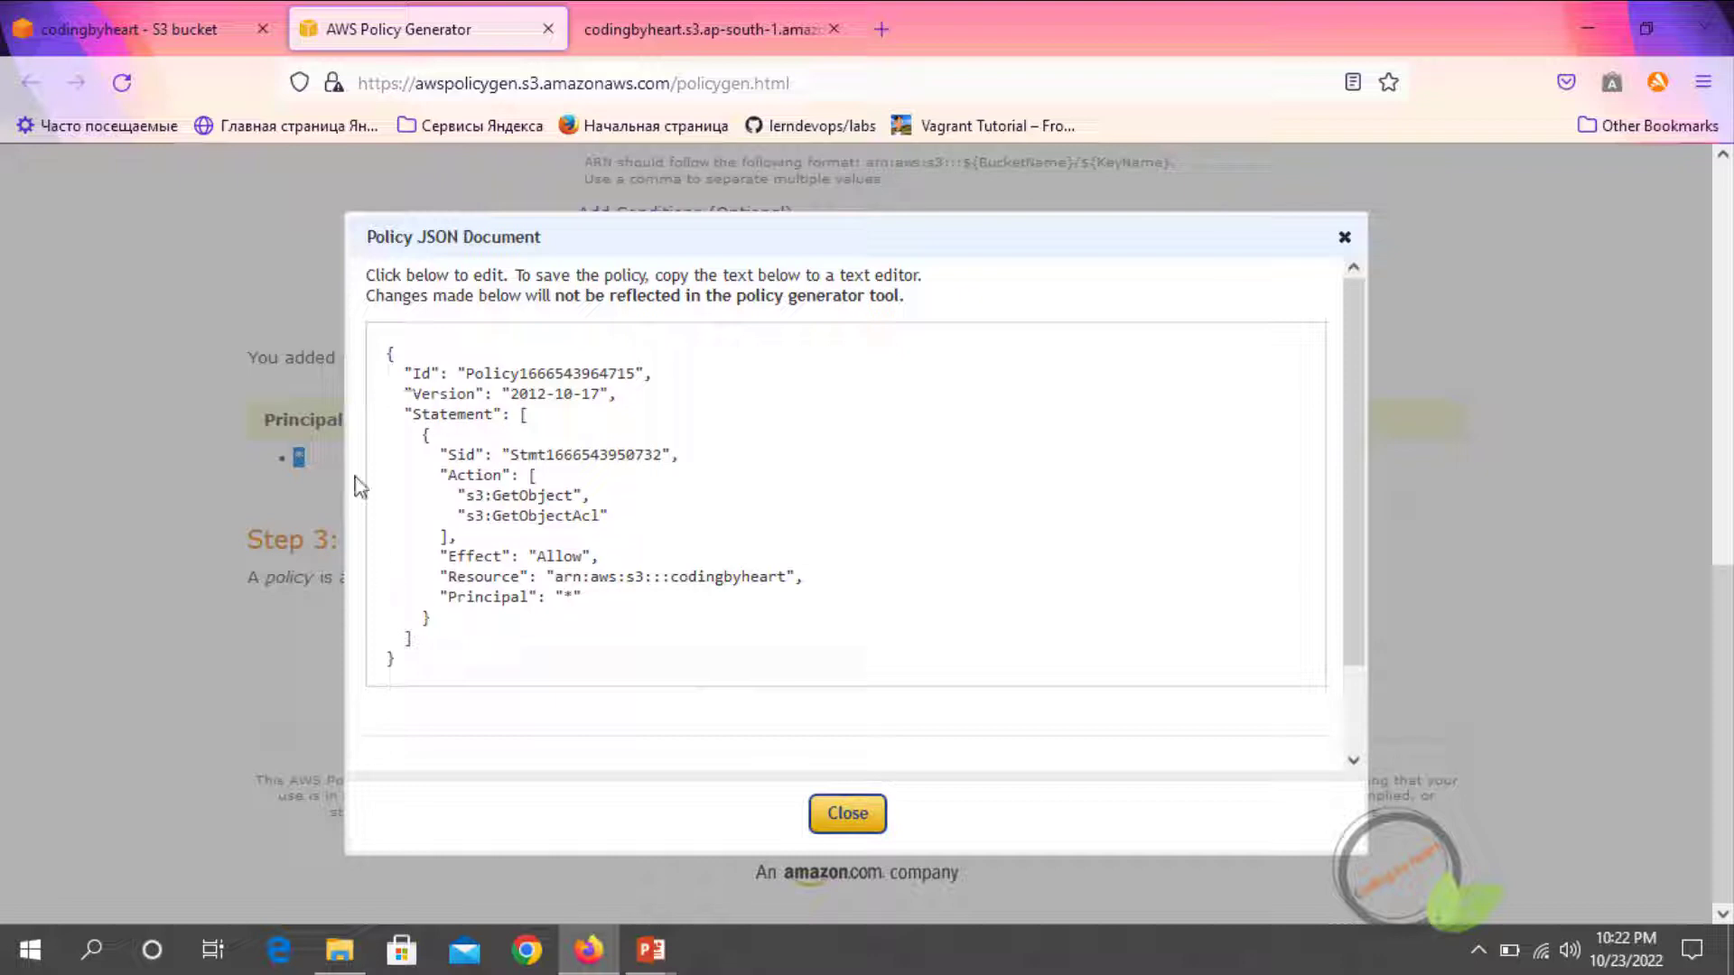
left_click_drag(391, 347, 437, 653)
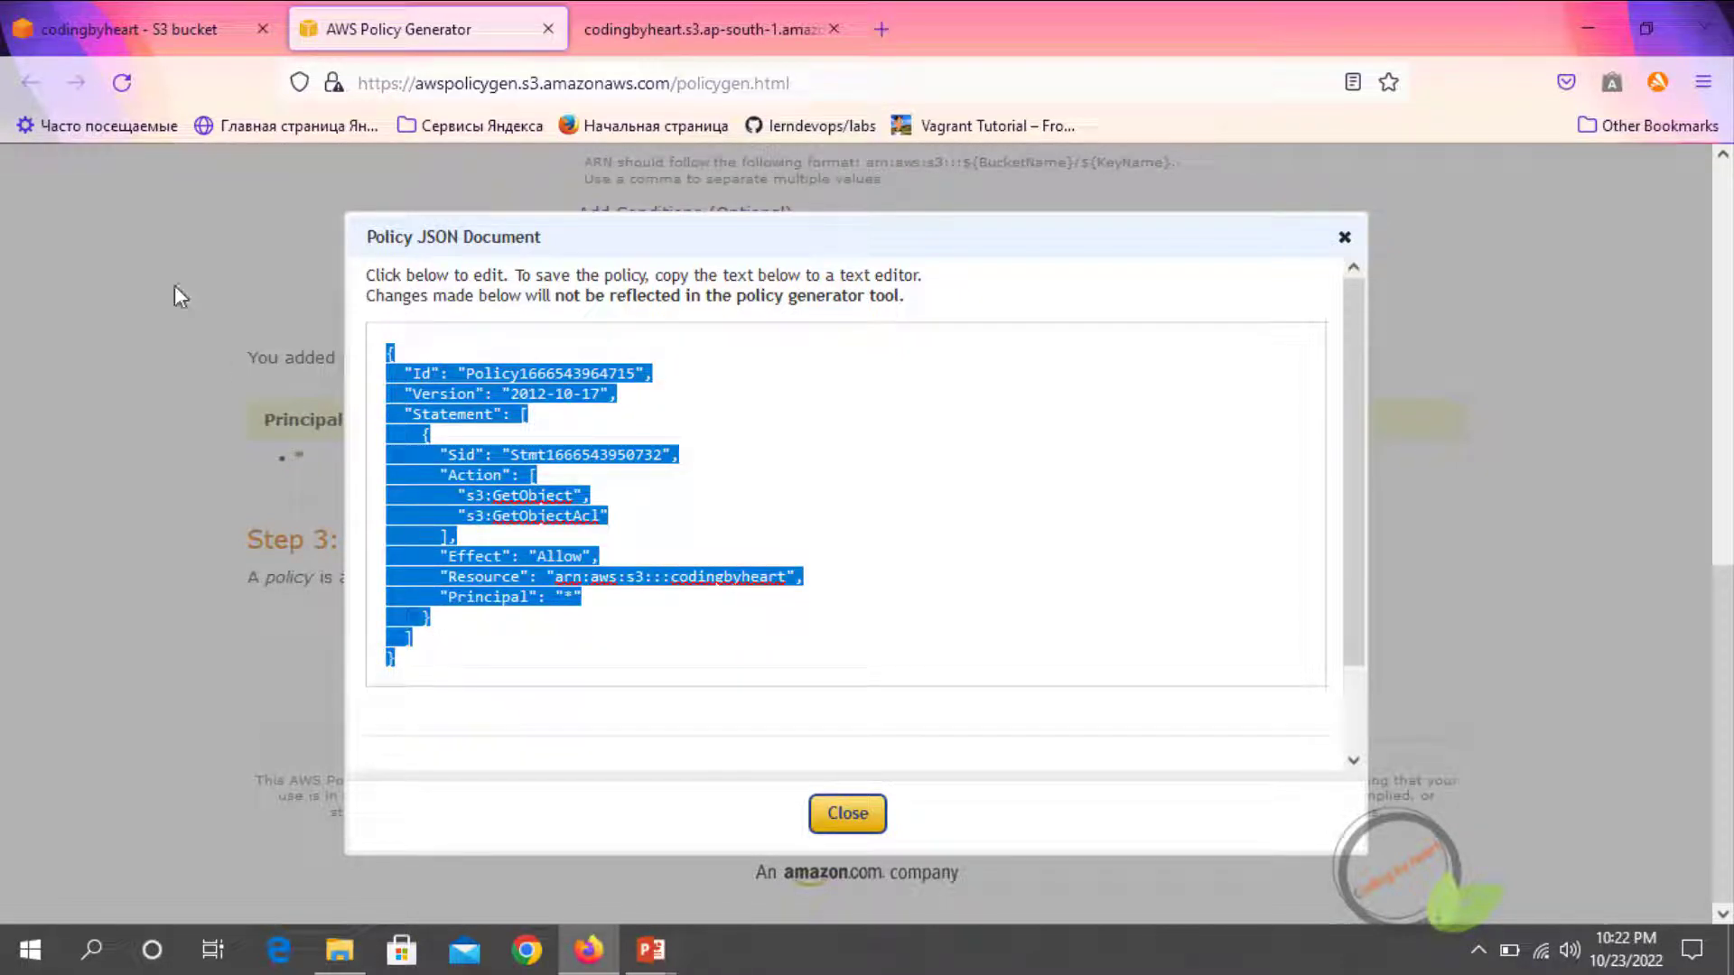
left_click(94, 23)
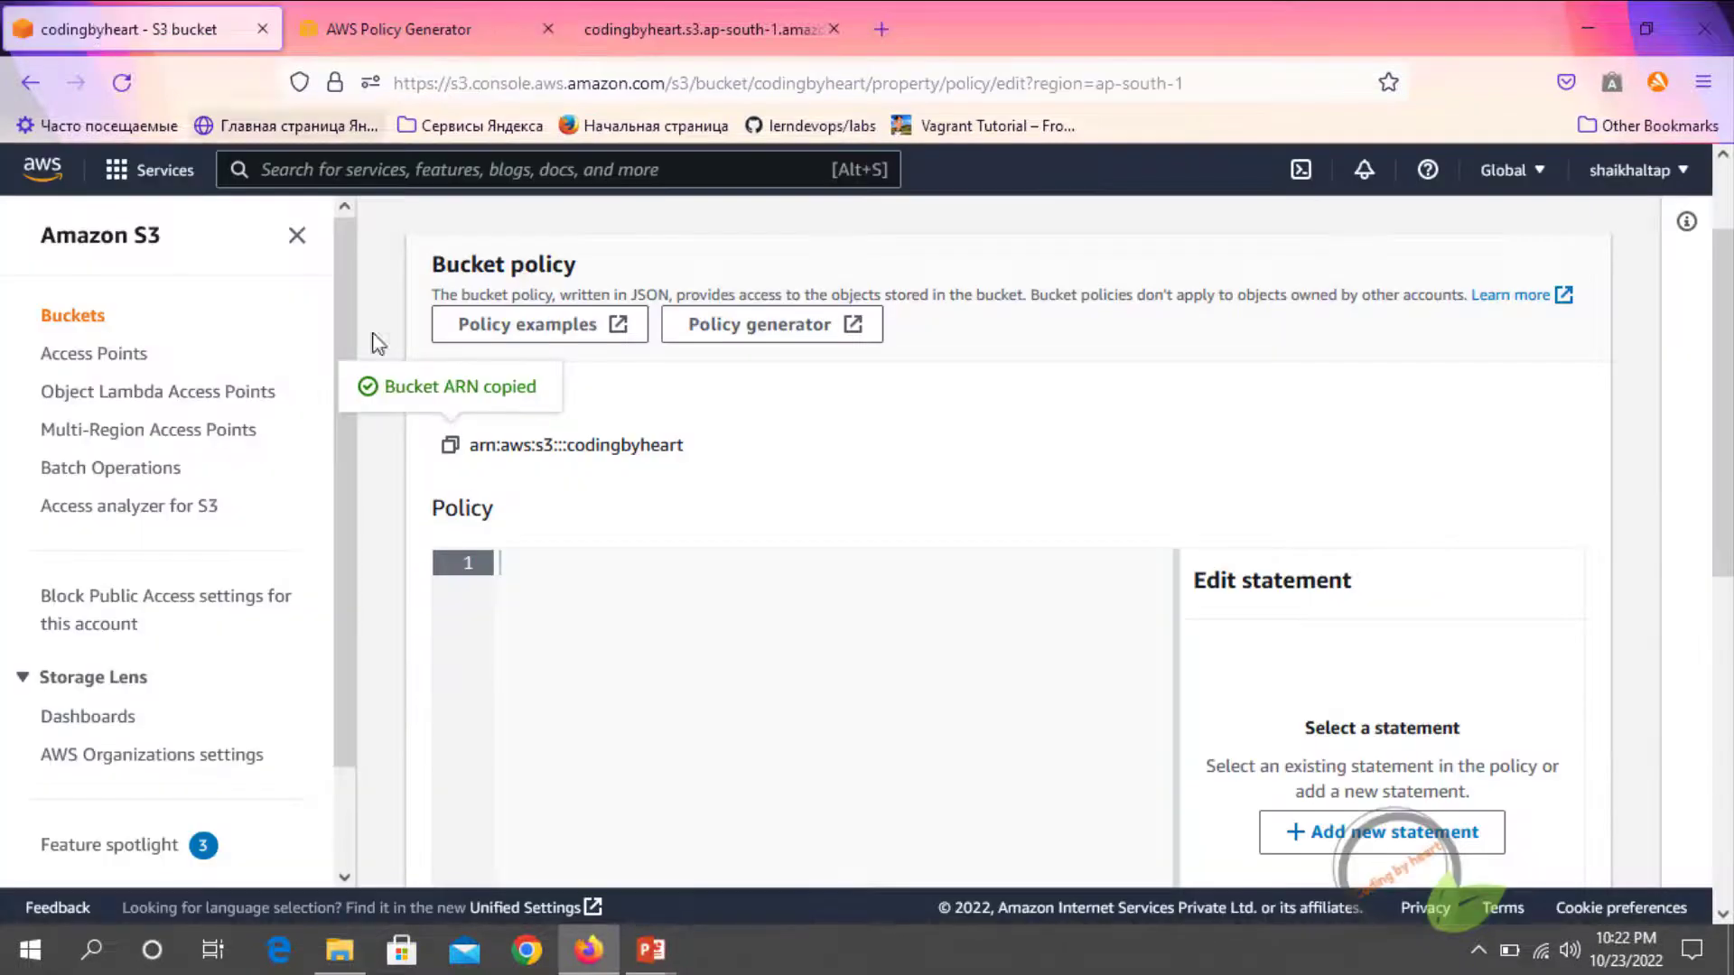
key("ctrl+v")
left_click(517, 565)
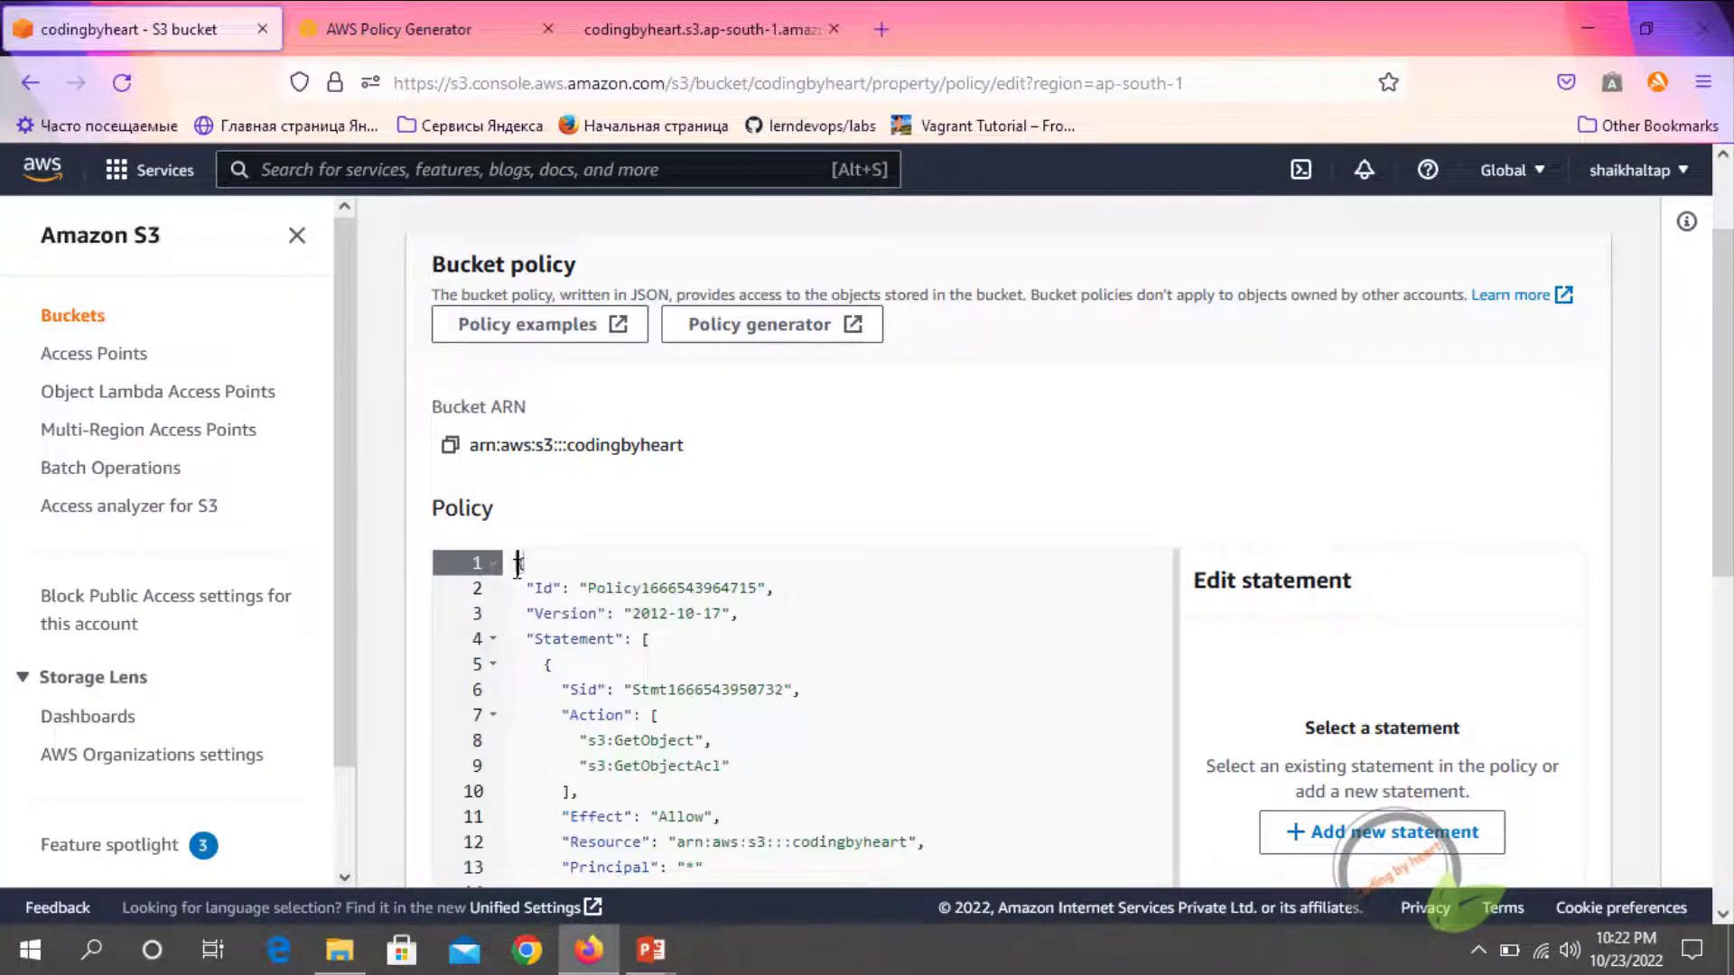
Try to save the pasted bucket policy for codingbyheart and expand the API response details
scroll(516, 566, "down", 6)
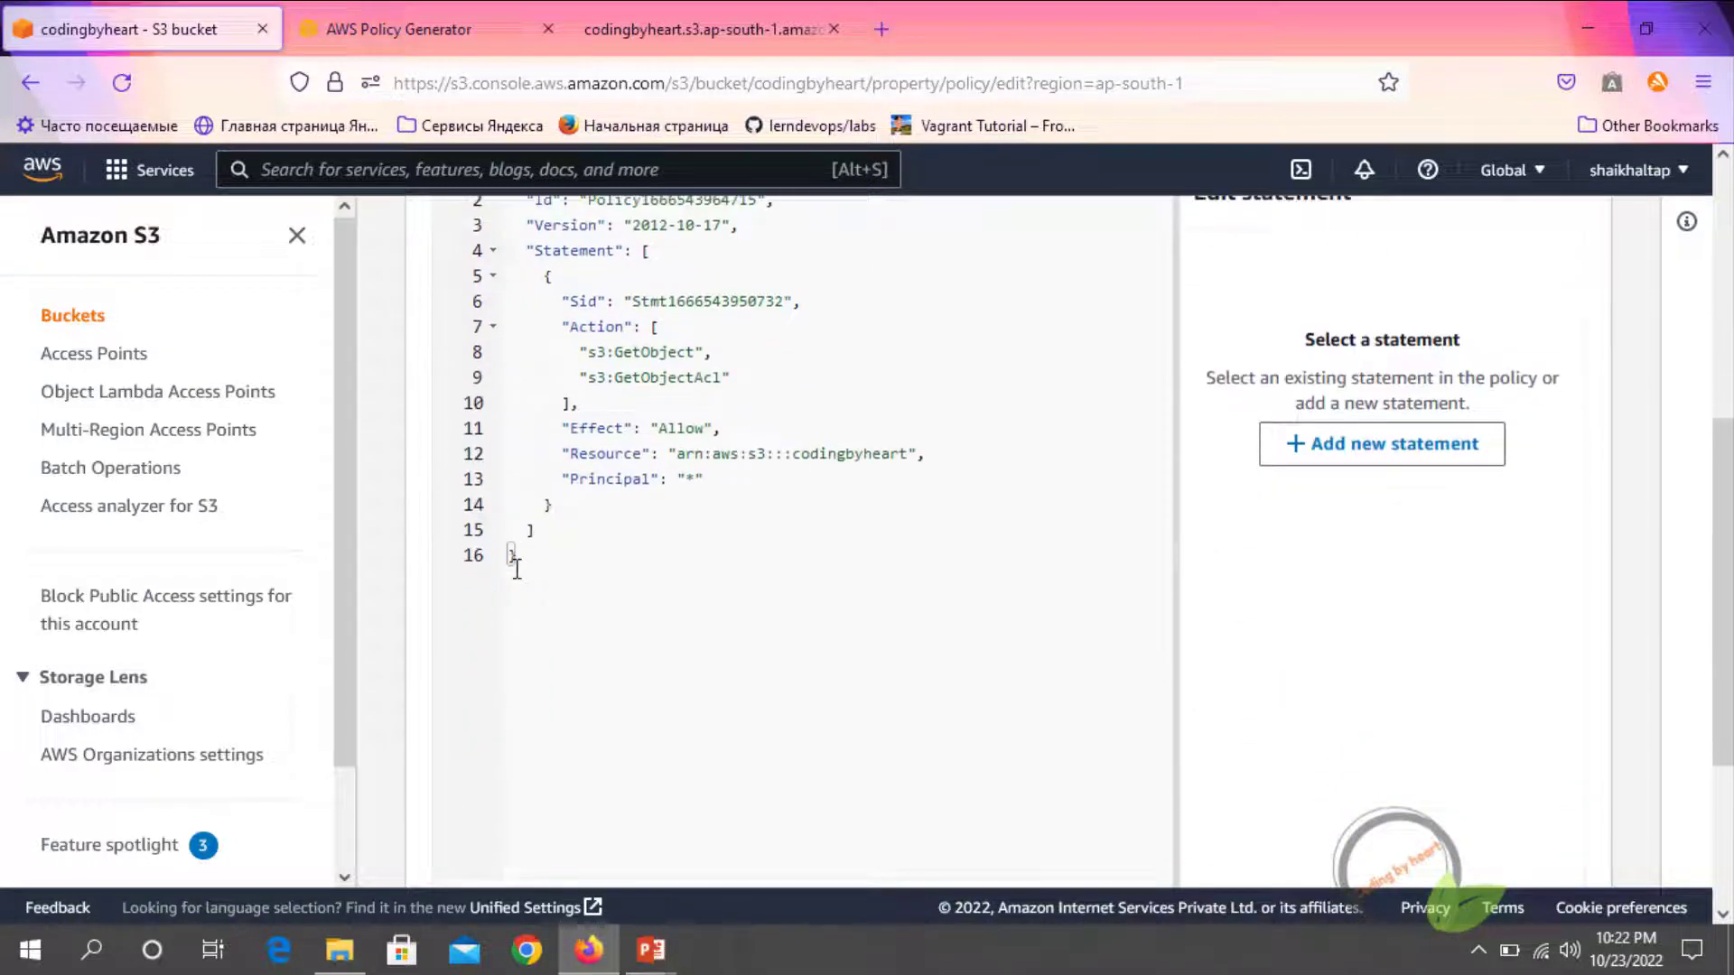
scroll(1084, 754, "down", 1)
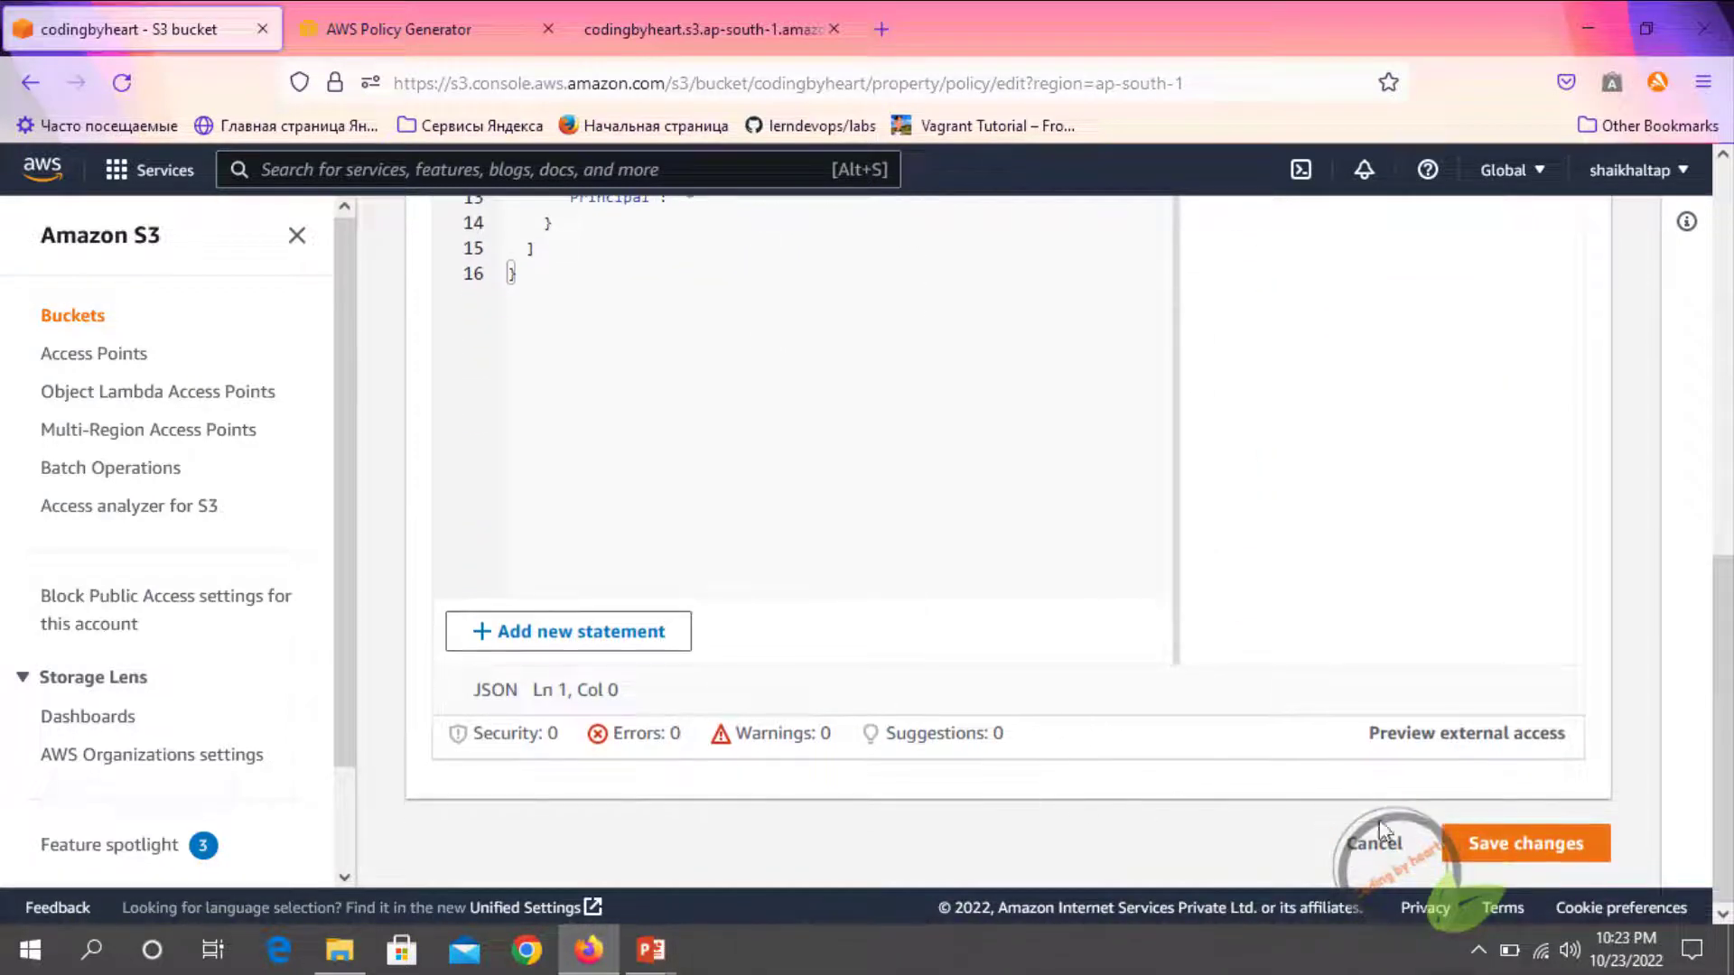
left_click(1478, 856)
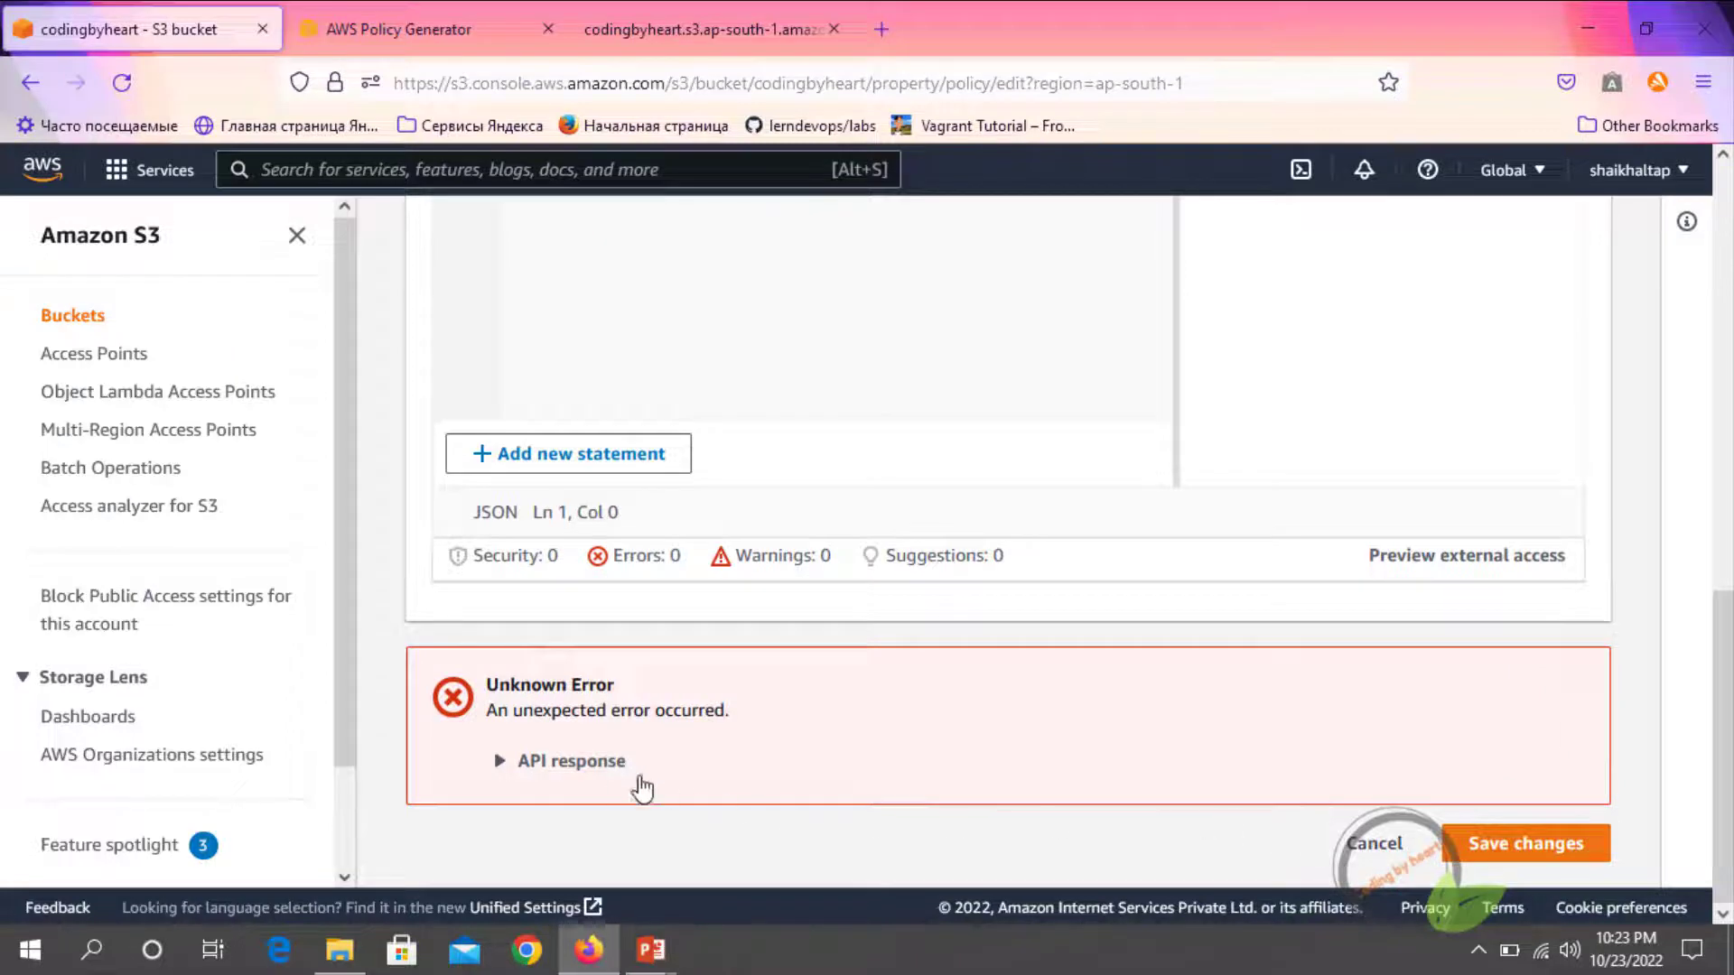
left_click(586, 778)
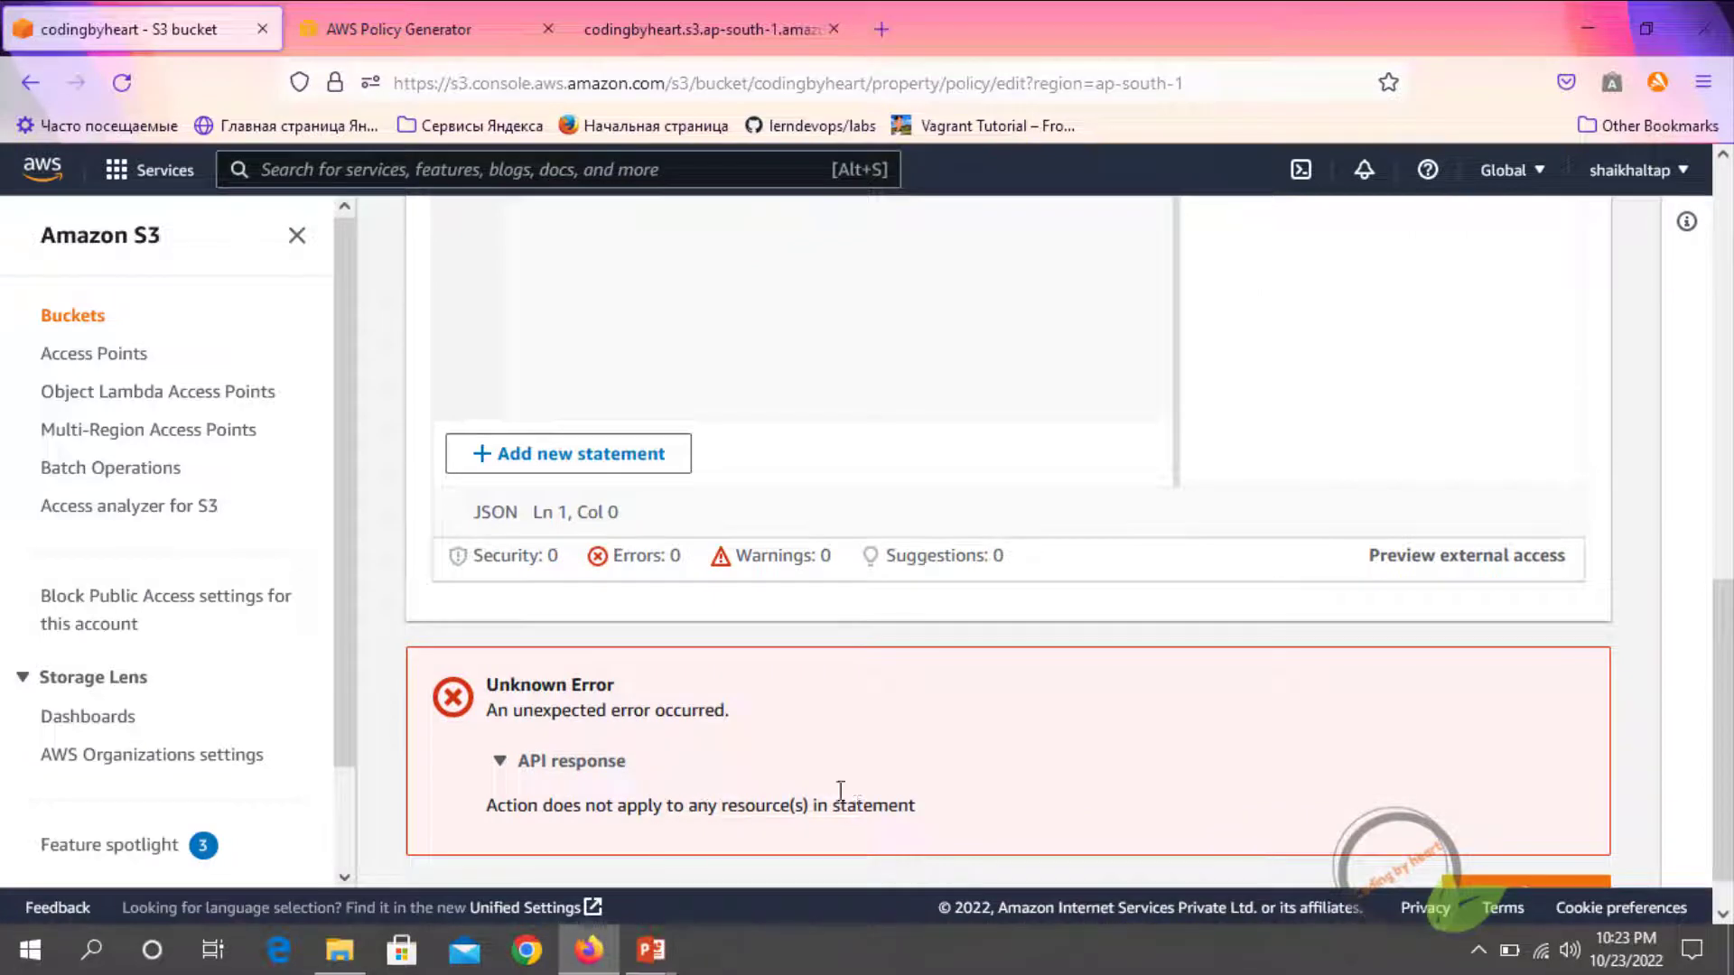
Append /* to the policy's resource so it reads arn:aws:s3:::codingbyheart/*, and save the bucket policy
scroll(638, 627, "up", 4)
scroll(612, 438, "up", 3)
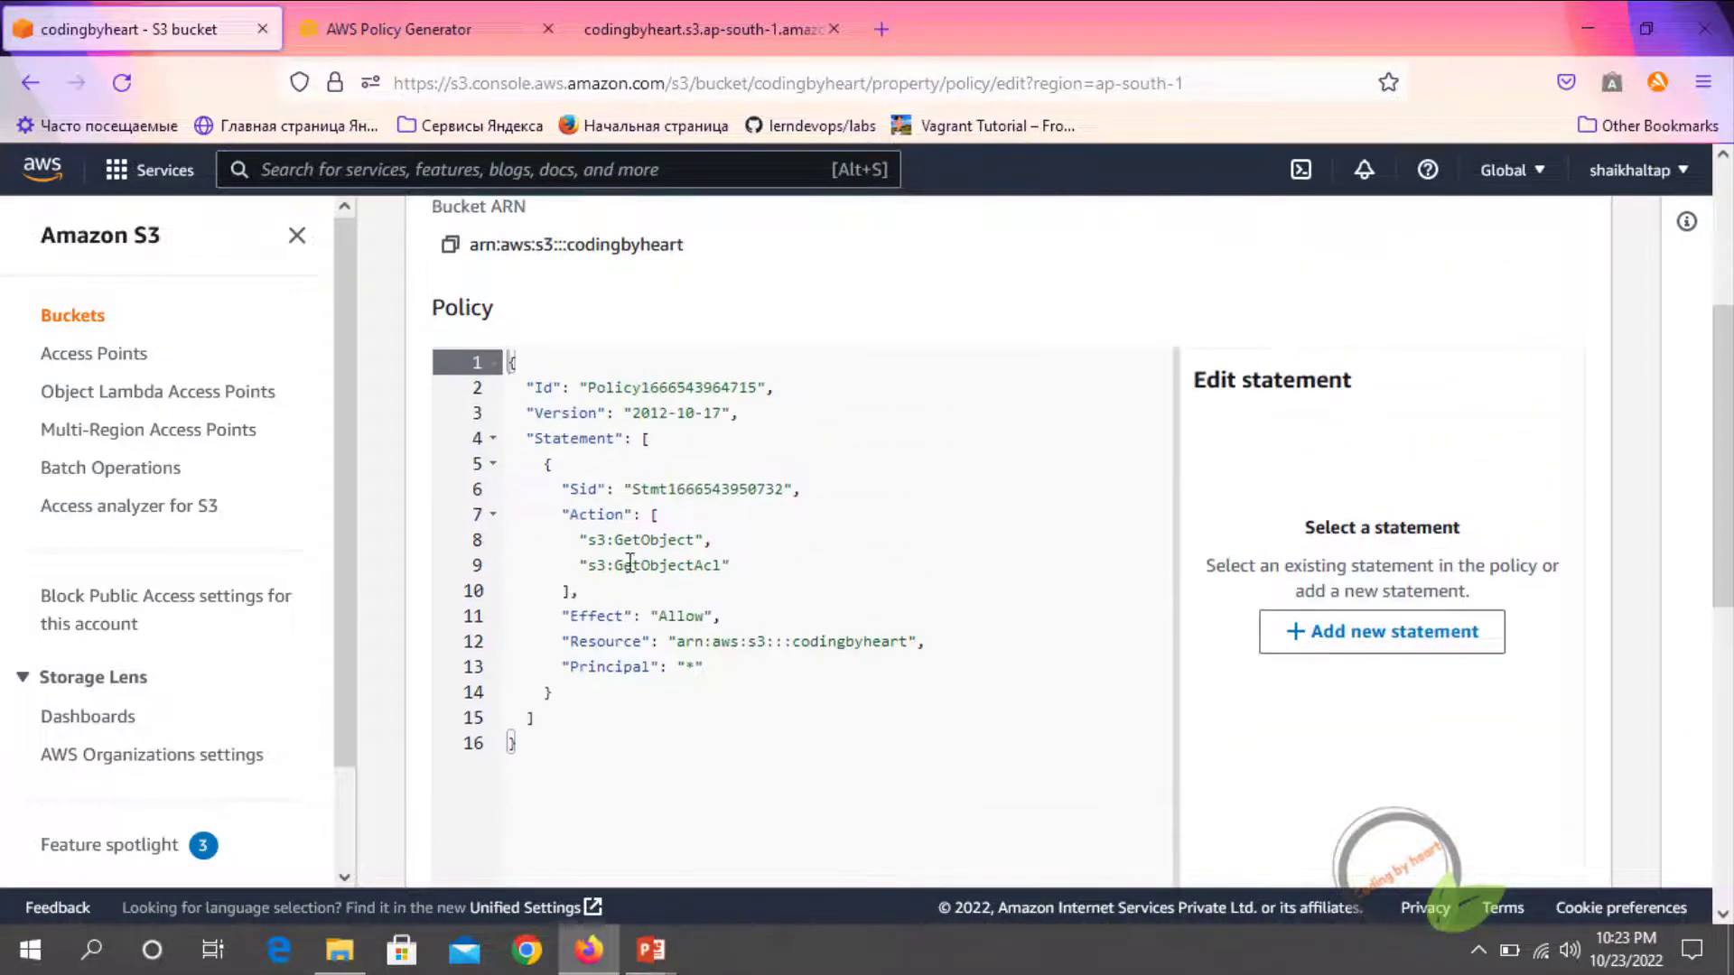
left_click_drag(680, 641, 908, 642)
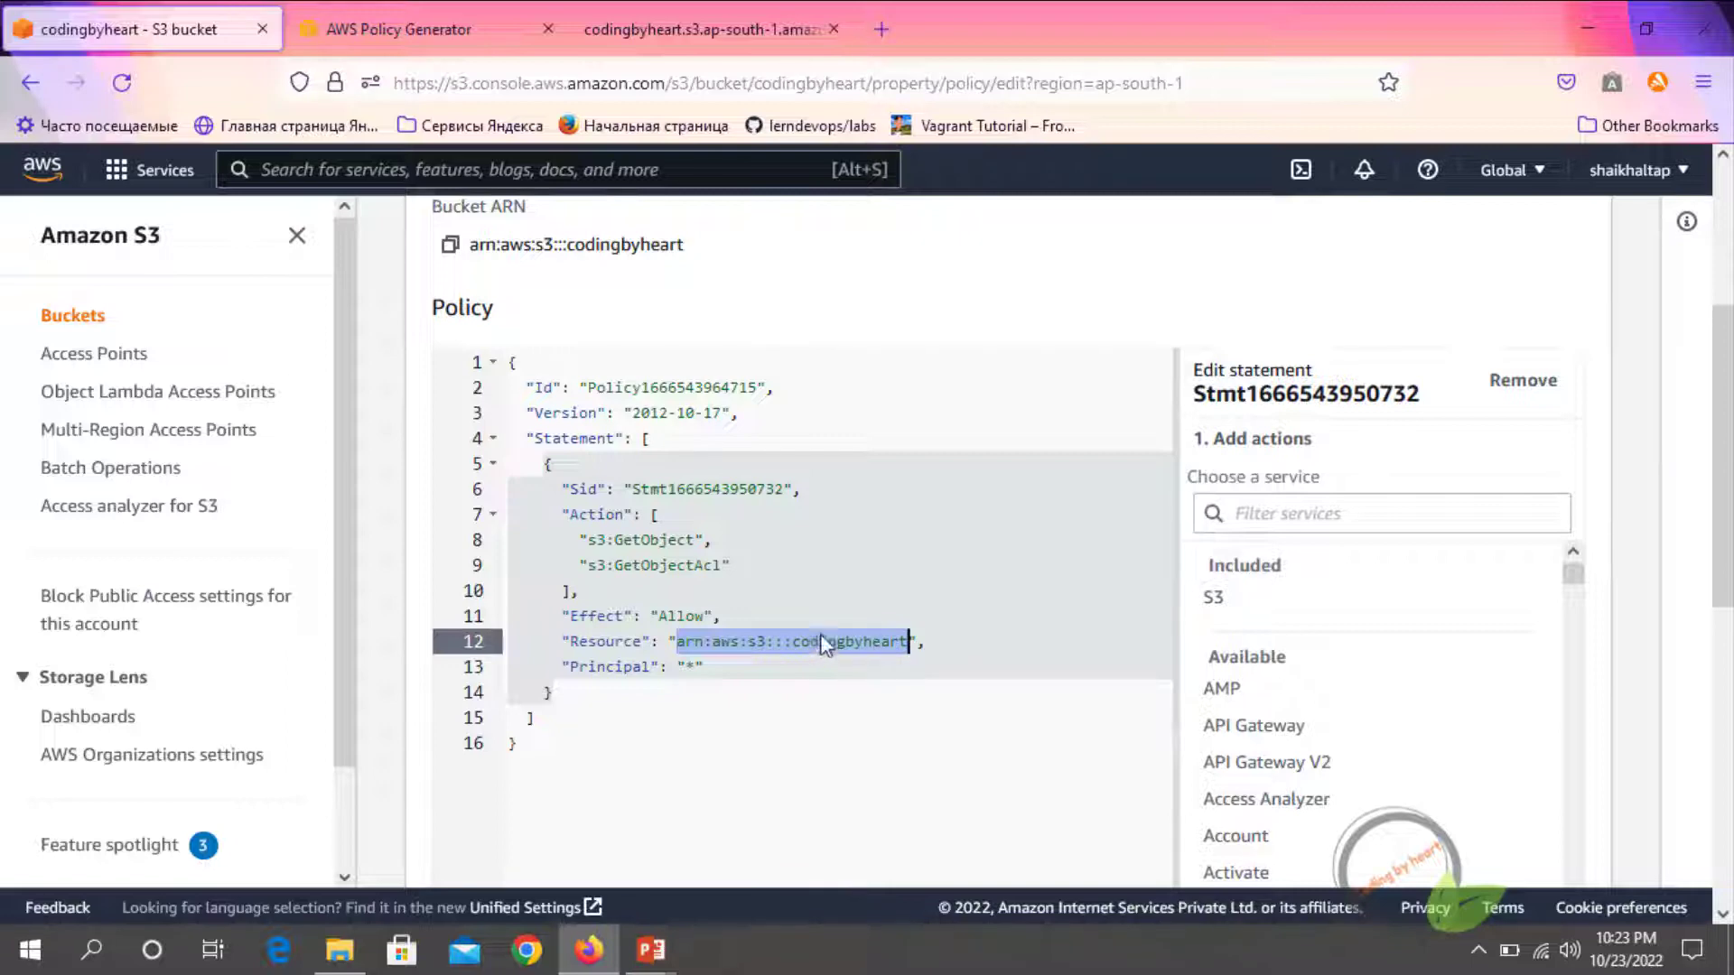
left_click(907, 644)
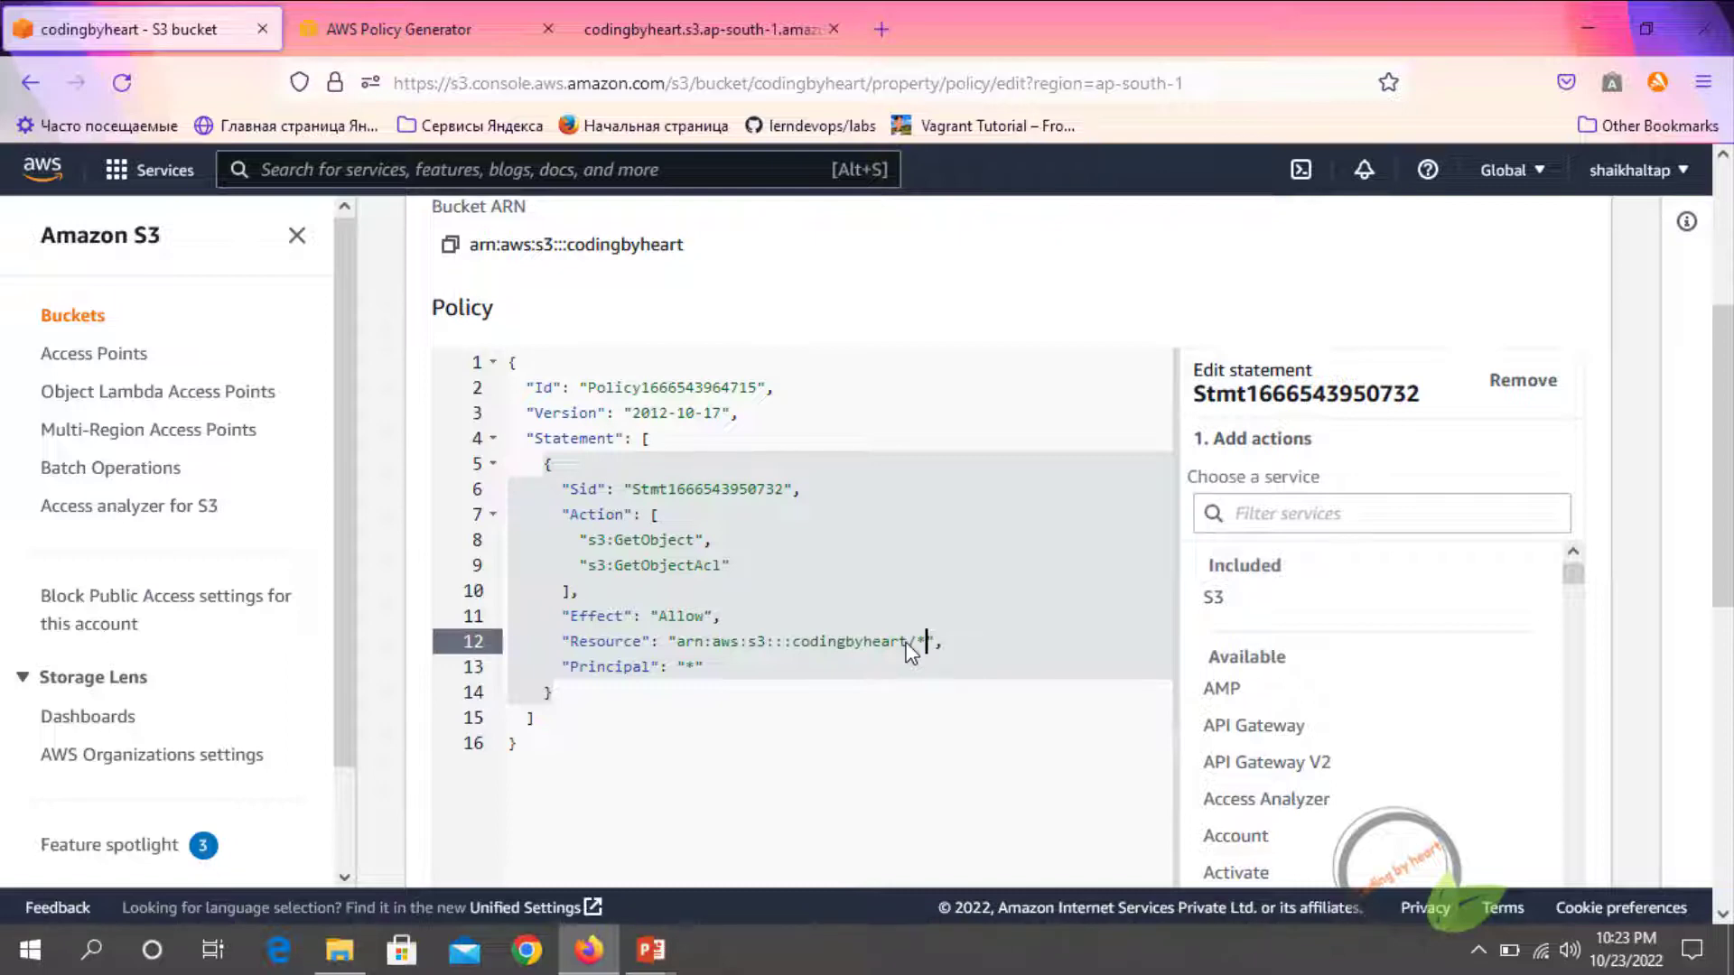
scroll(912, 652, "down", 6)
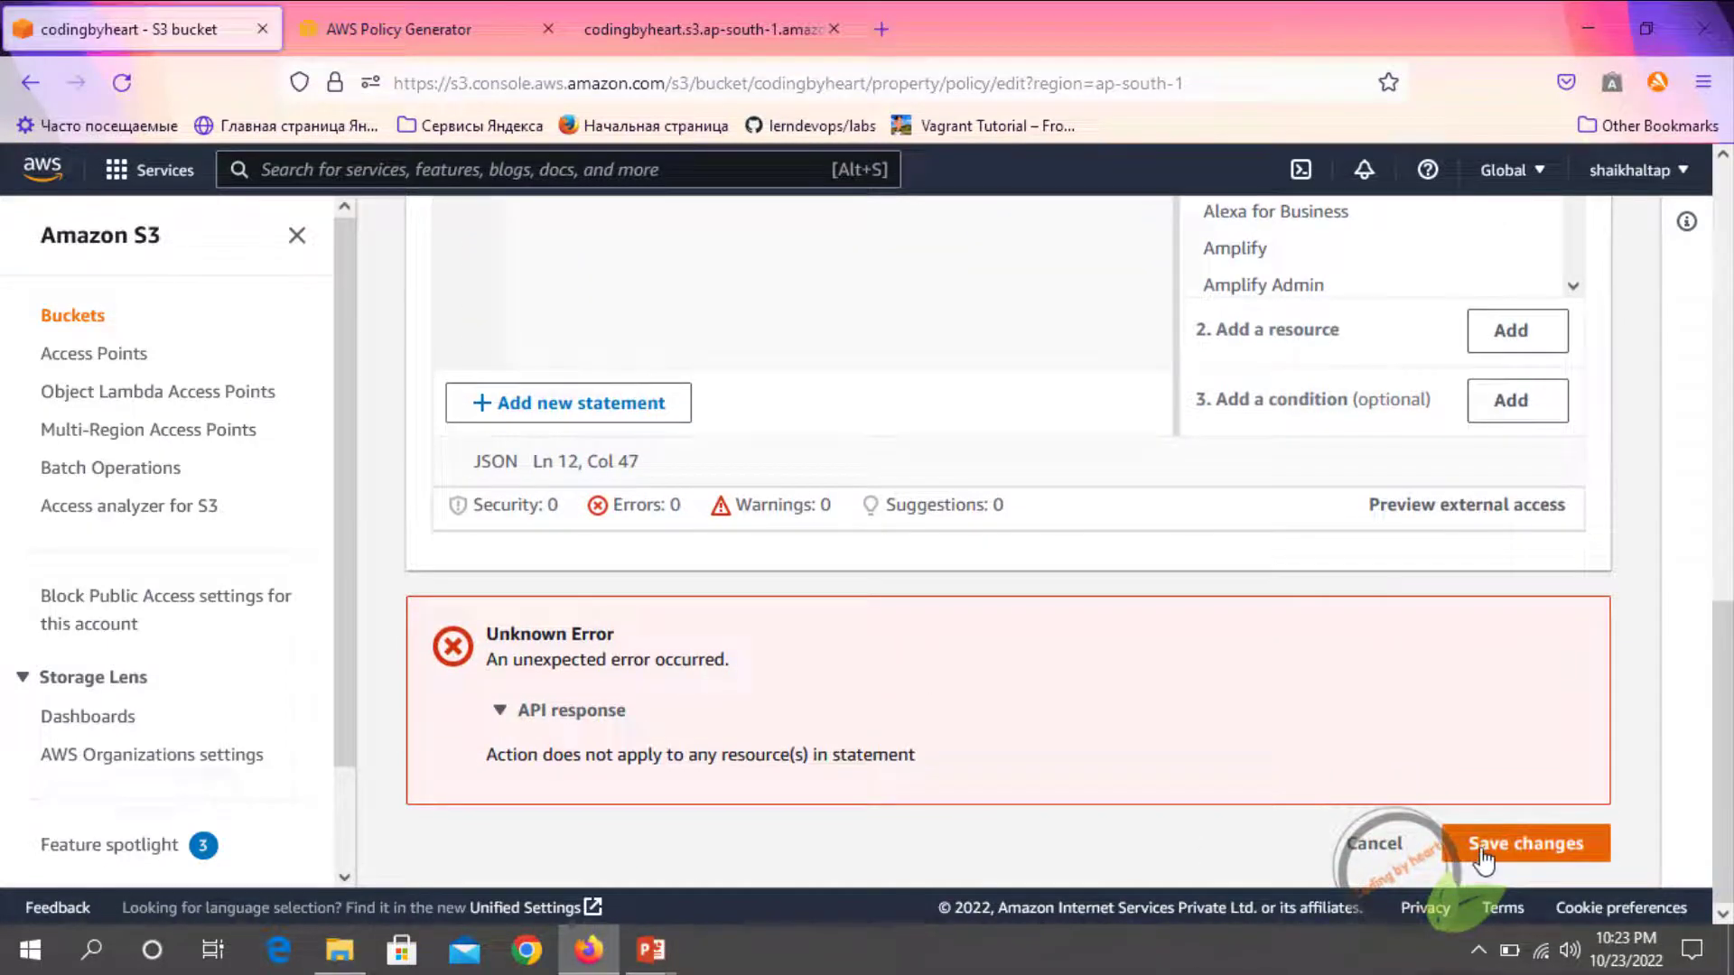
left_click(1480, 849)
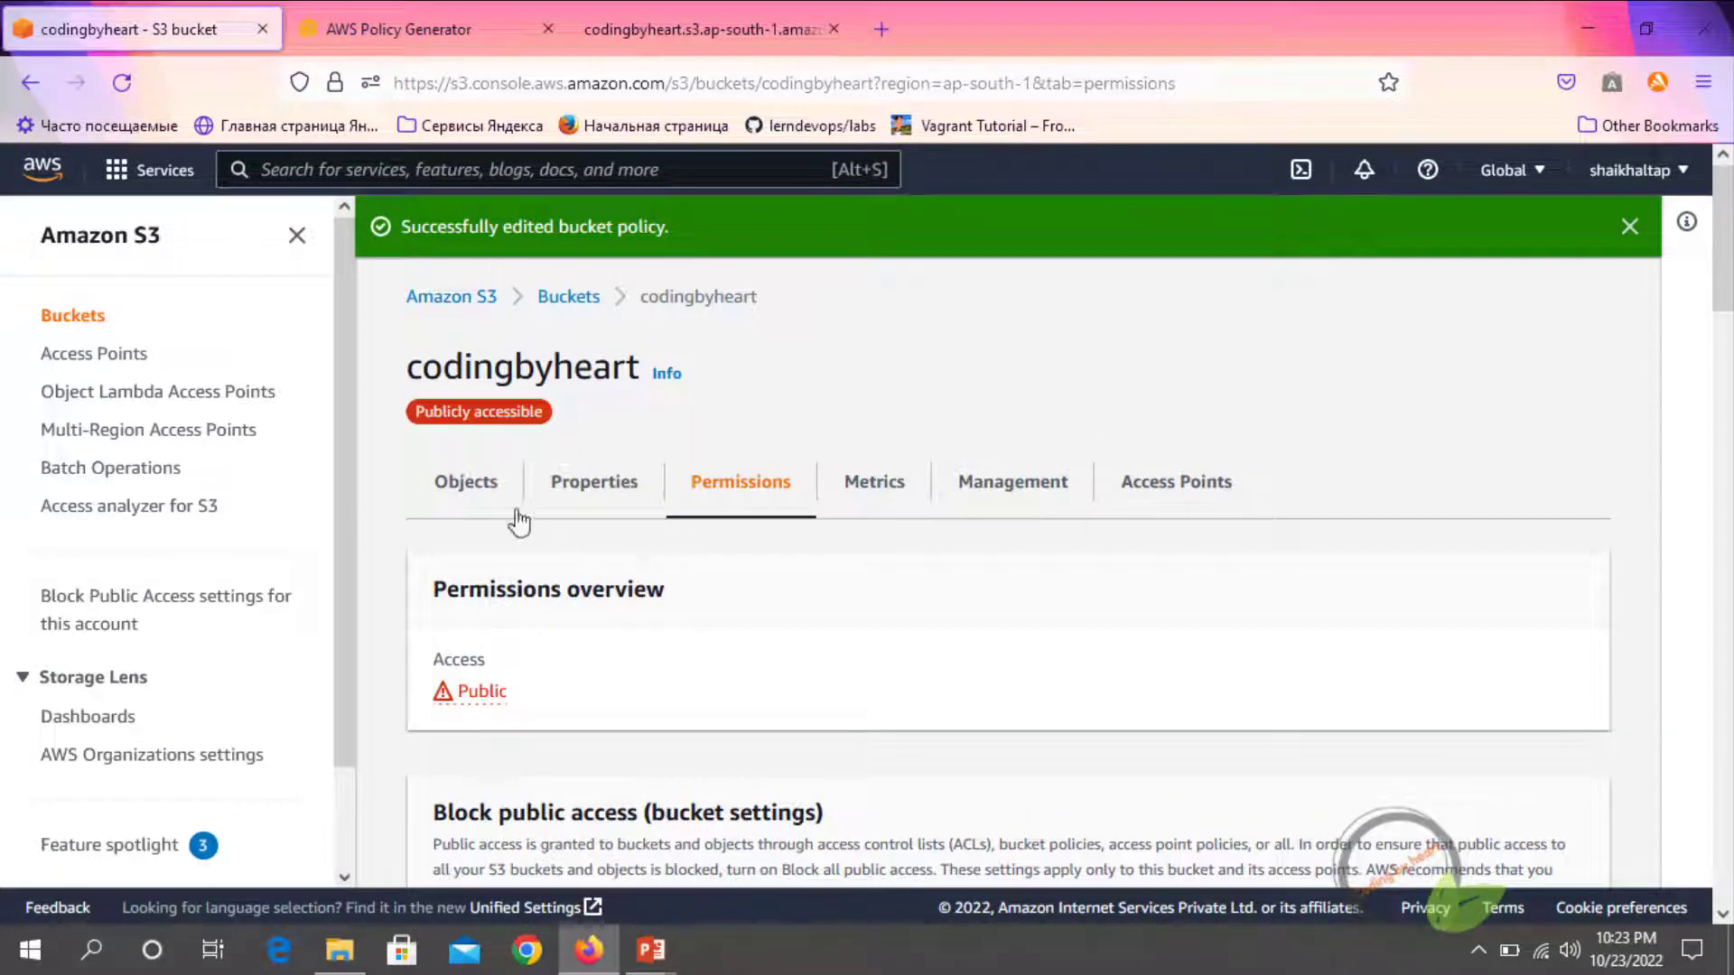
Open the s3.gif object's details from the codingbyheart bucket's object list and copy its object URL
left_click(459, 483)
scroll(469, 506, "down", 1)
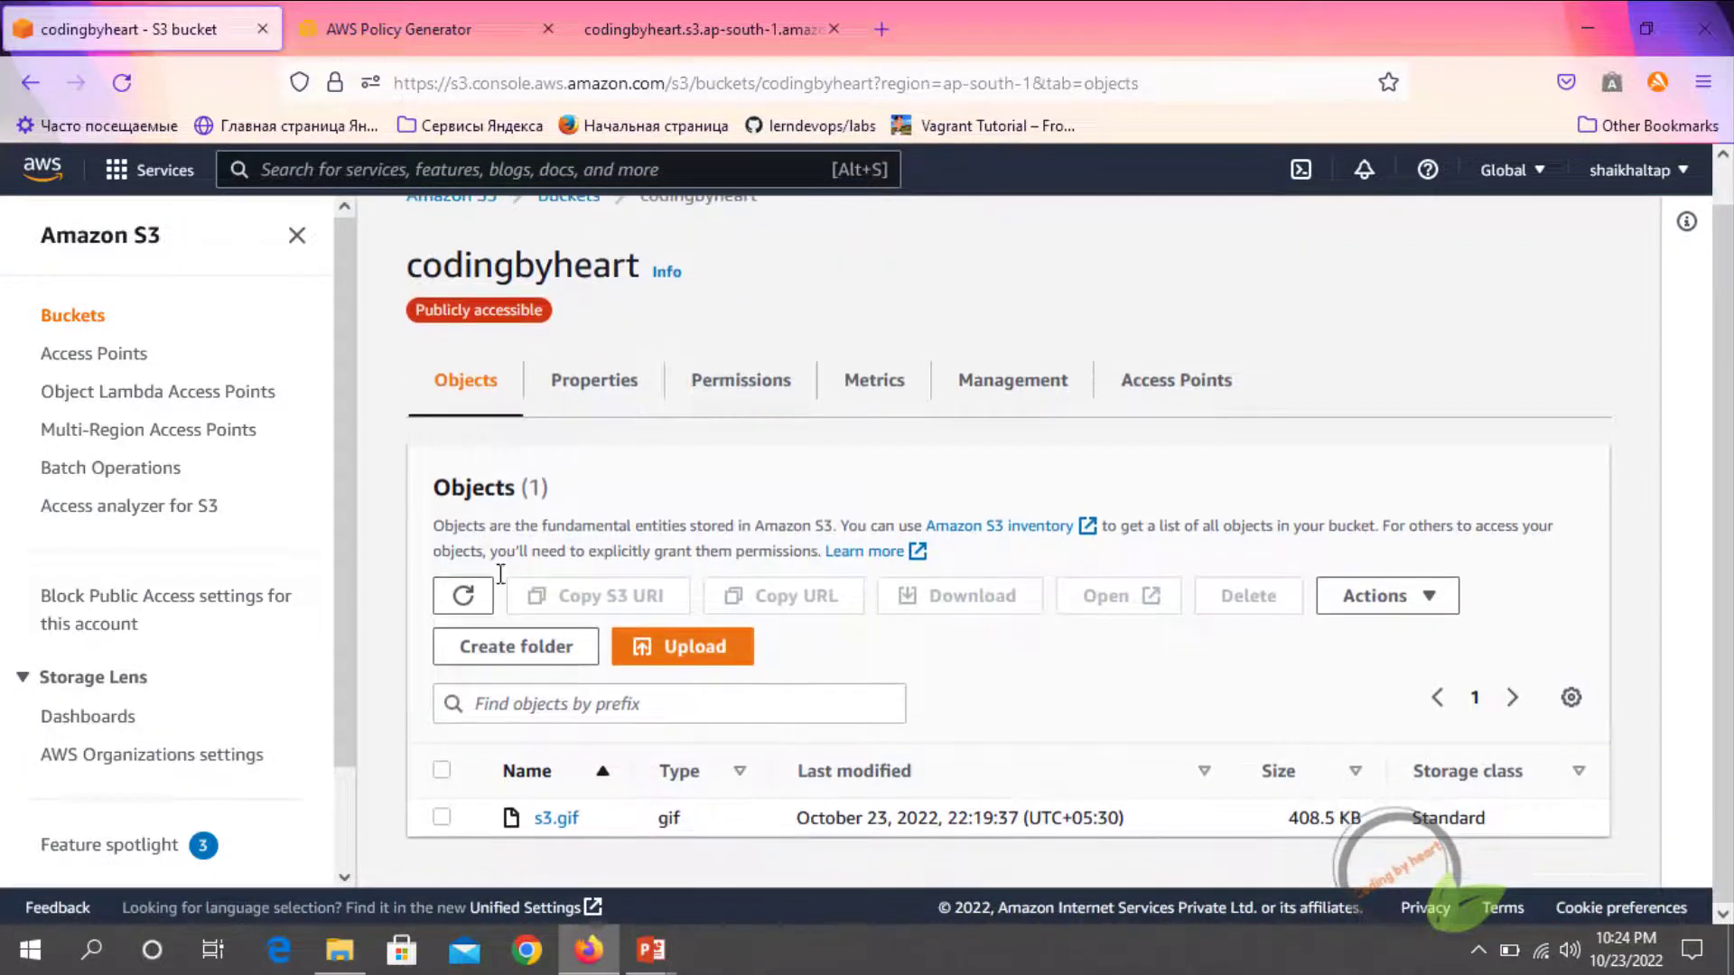
left_click(557, 818)
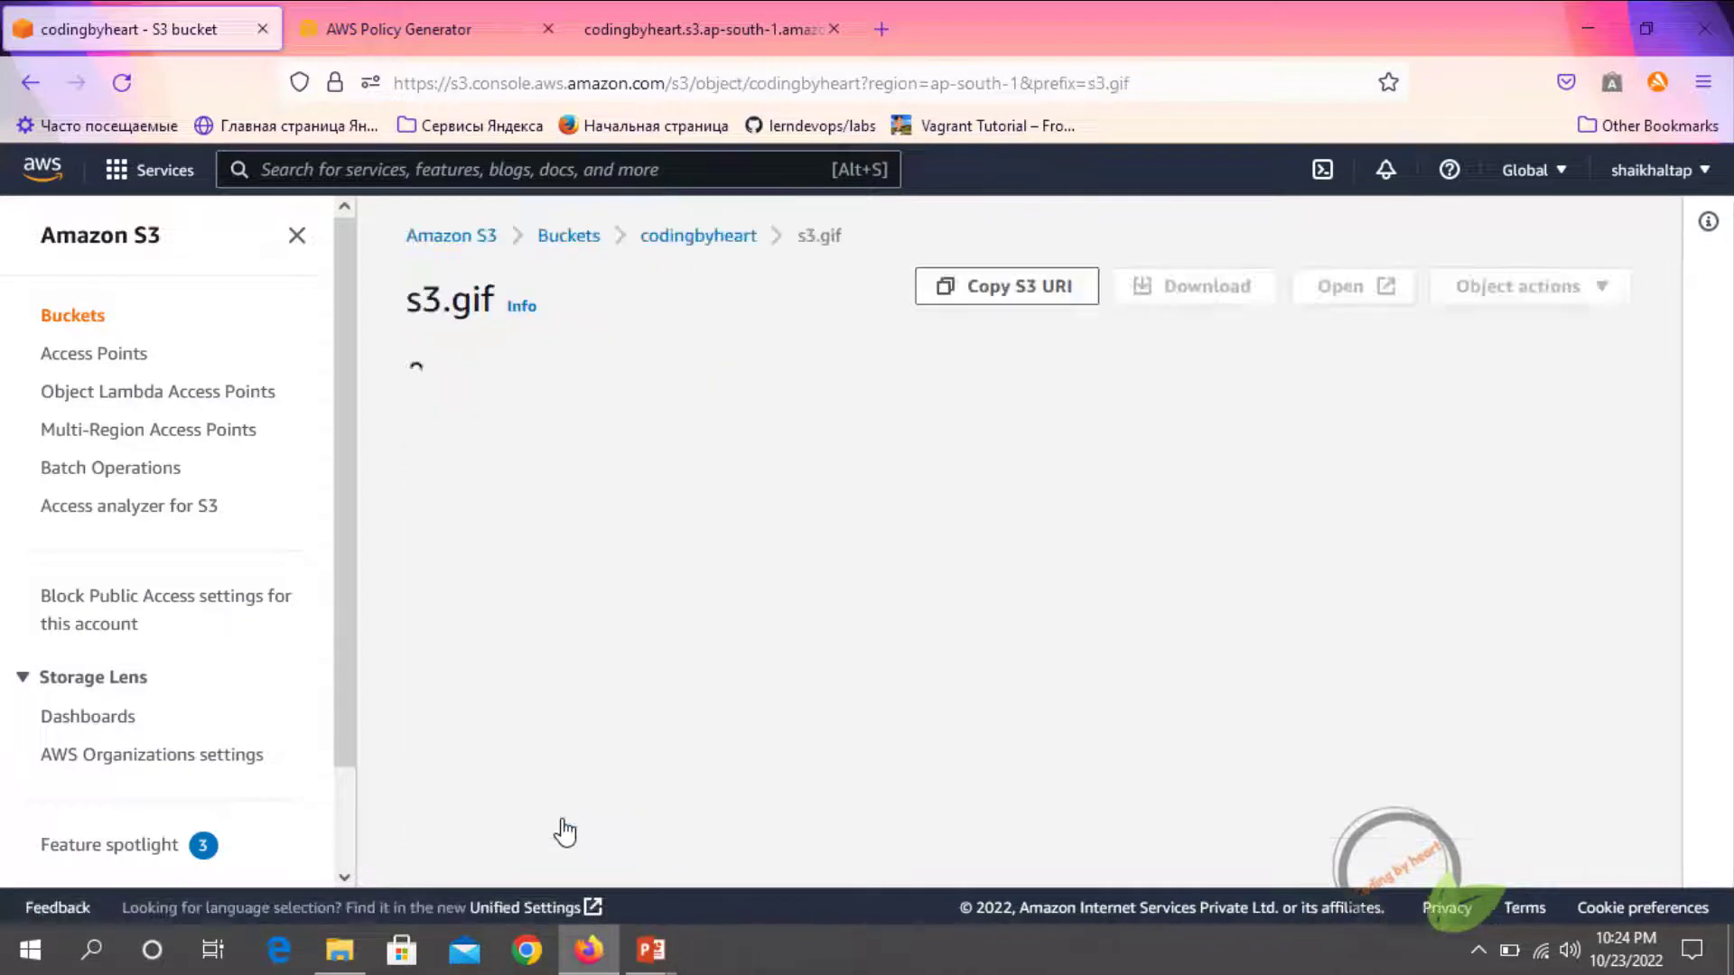
scroll(889, 711, "down", 3)
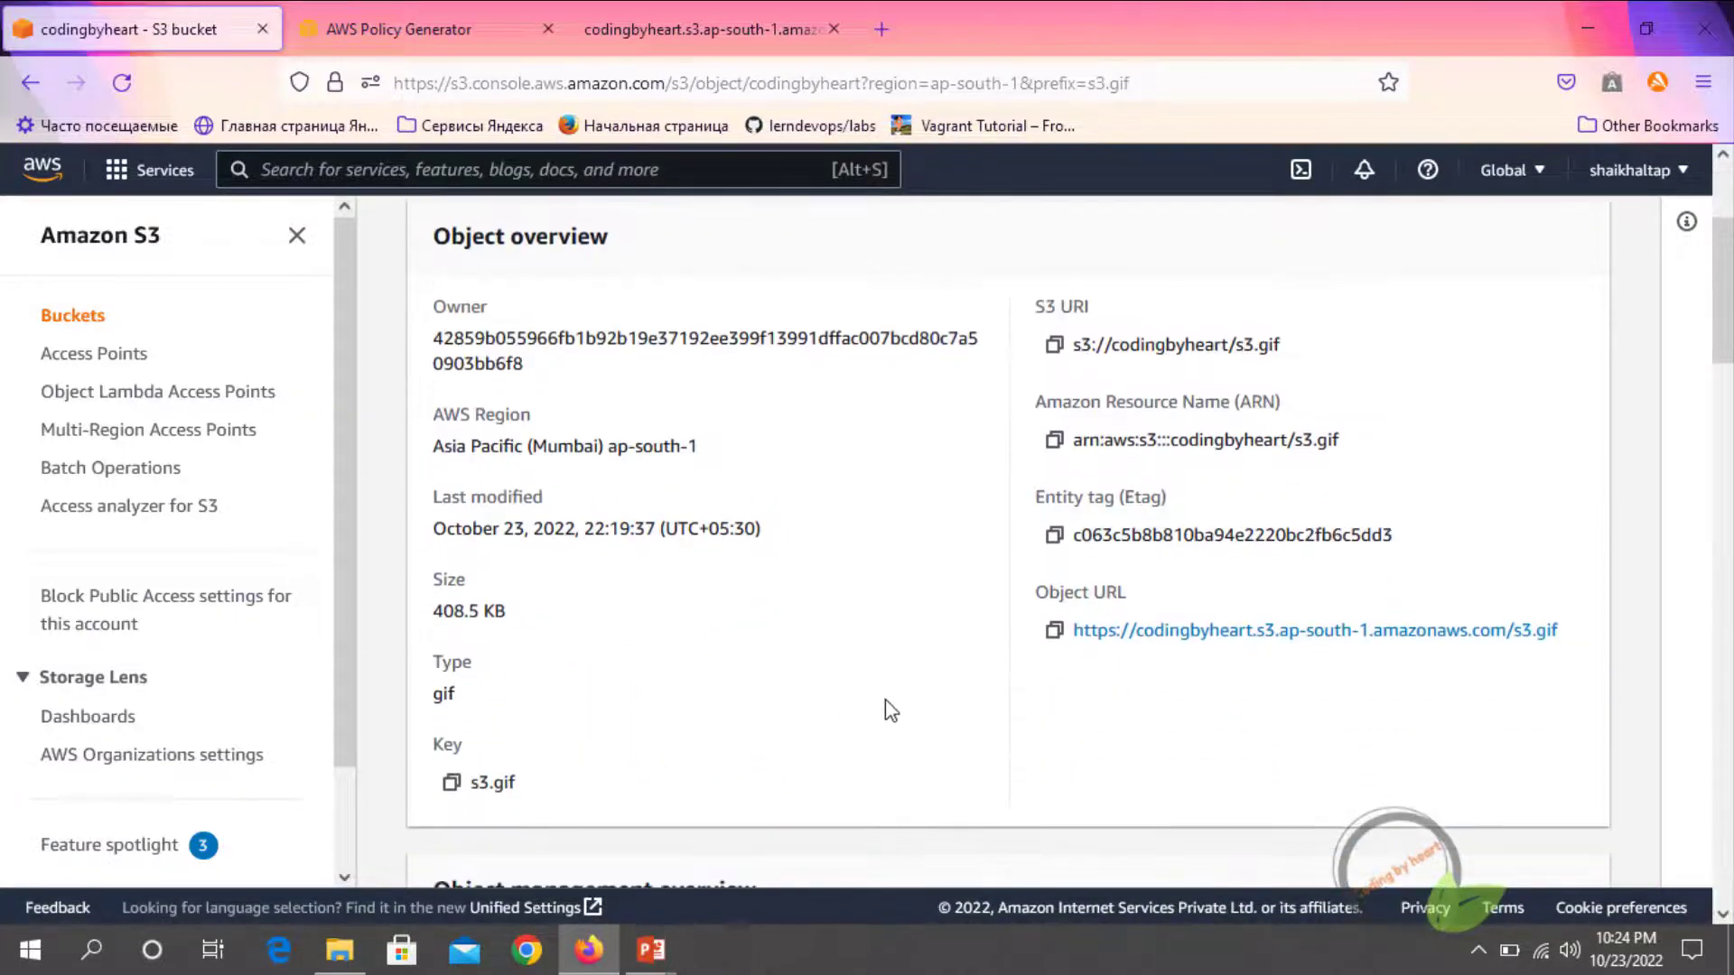
right_click(1174, 634)
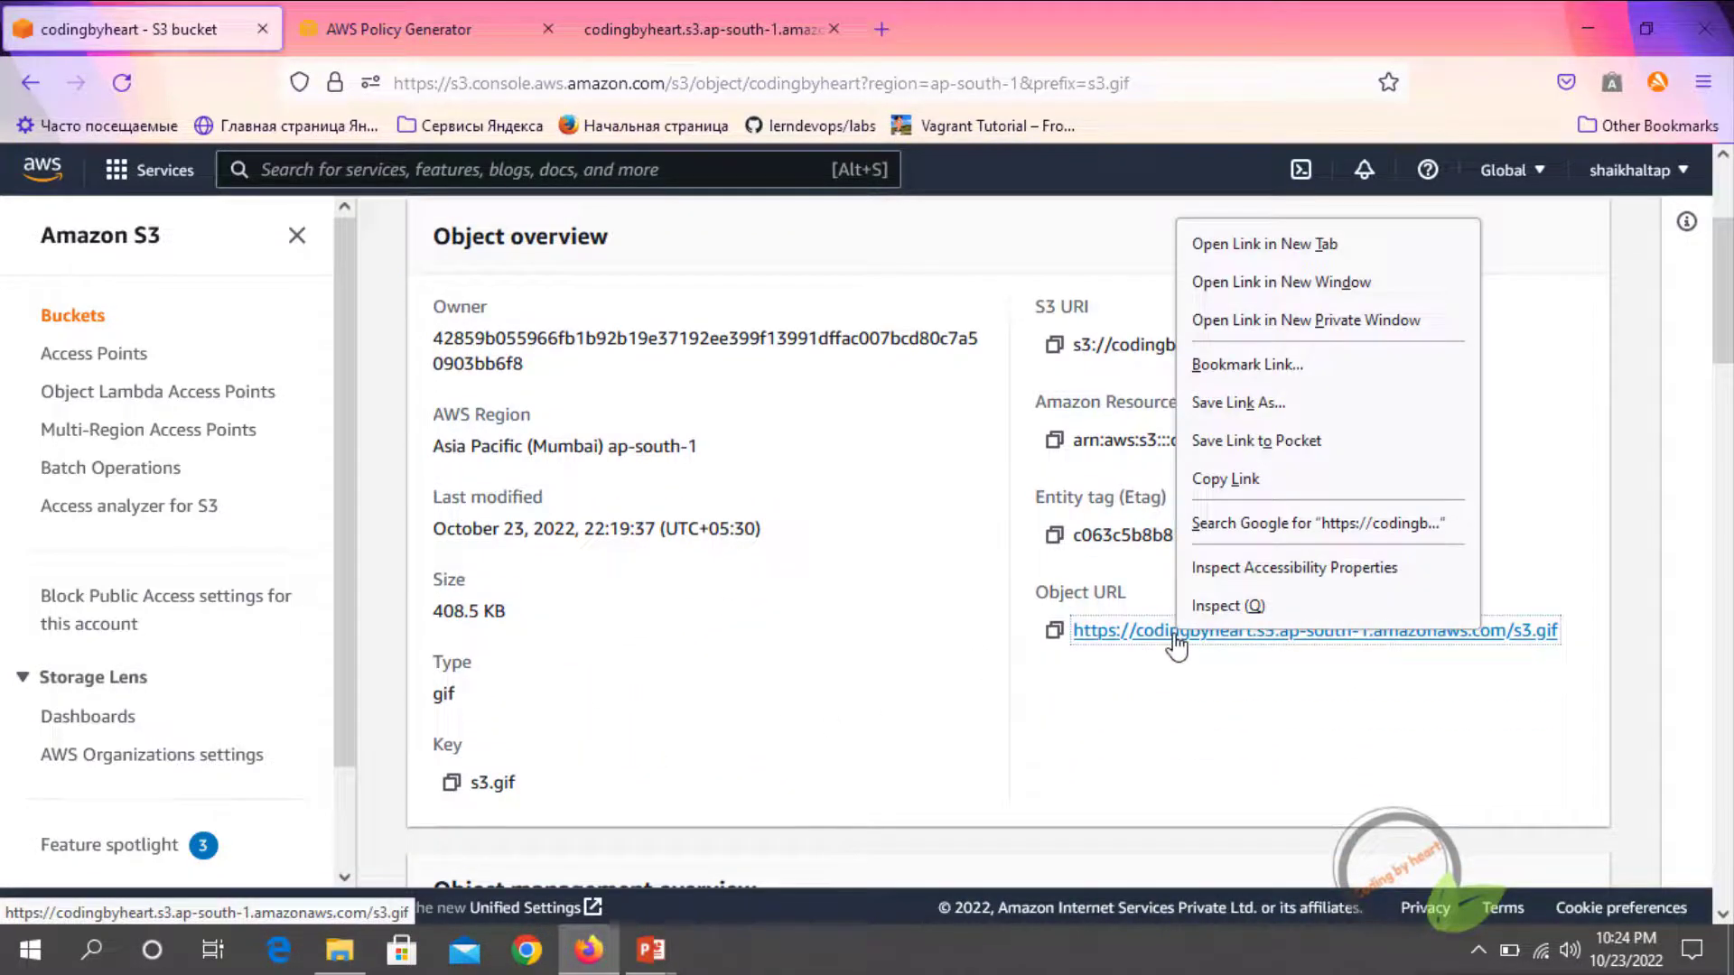
left_click(1214, 481)
Load the copied s3.gif object URL in the already open codingbyheart.s3.ap-south-1.amazonaws.com browser tab to test public access
left_click(673, 36)
left_click(672, 83)
key("ctrl+v")
key("Return")
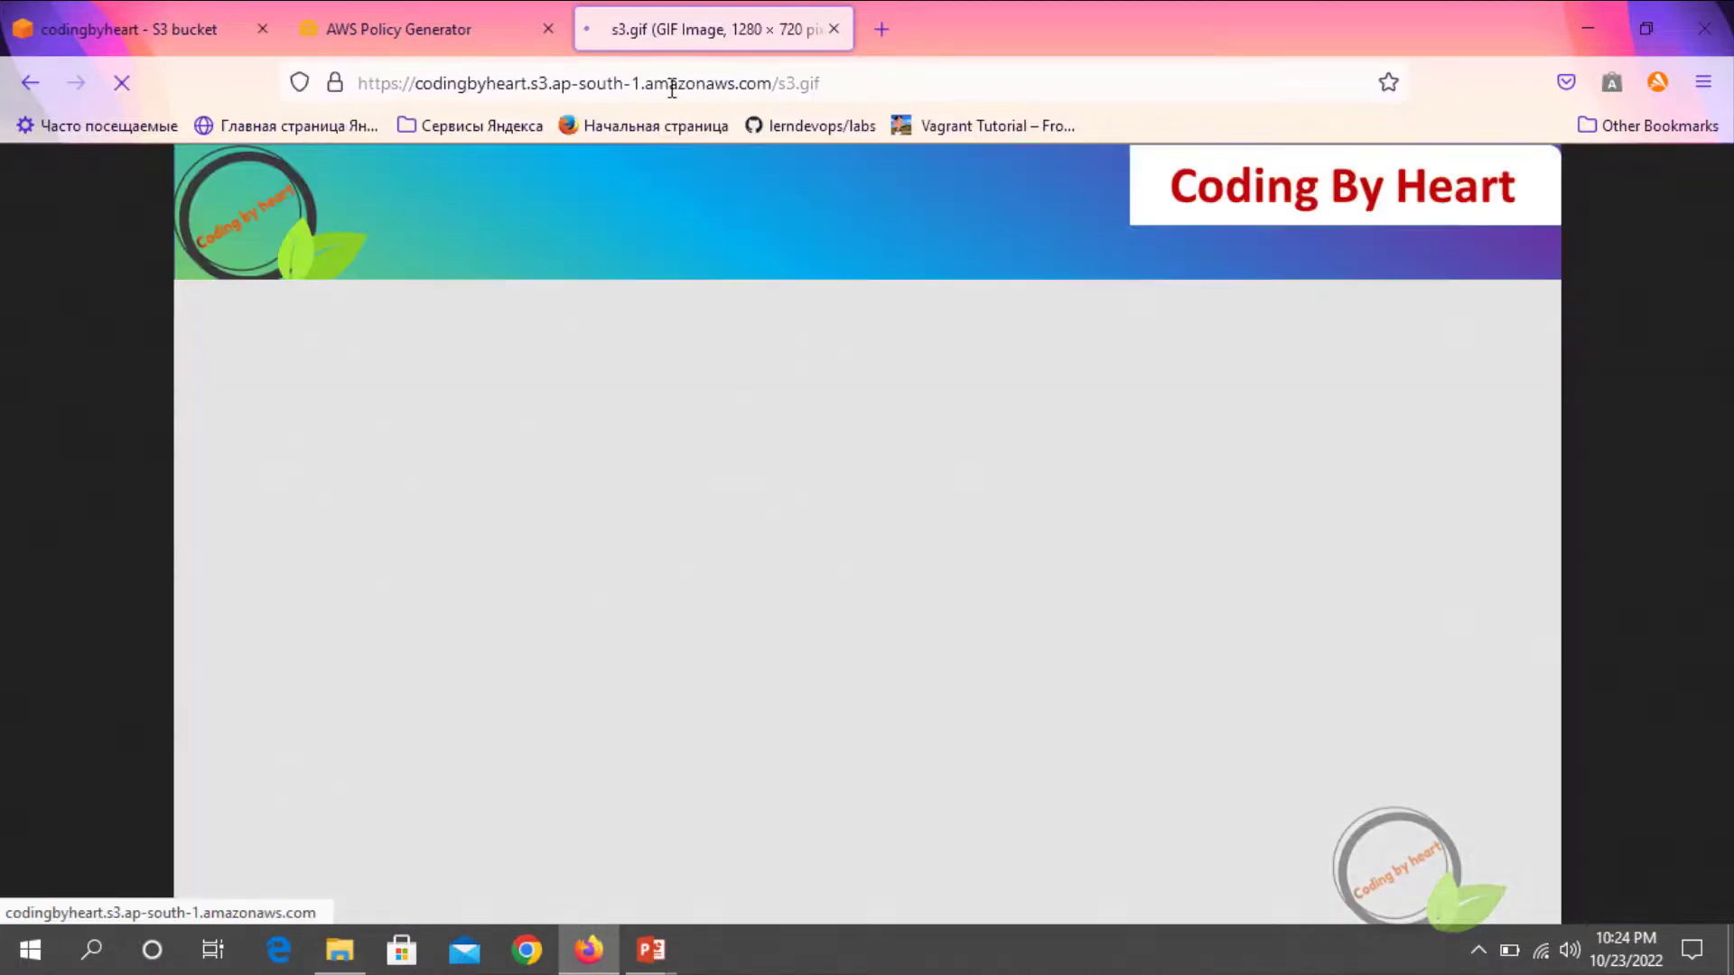